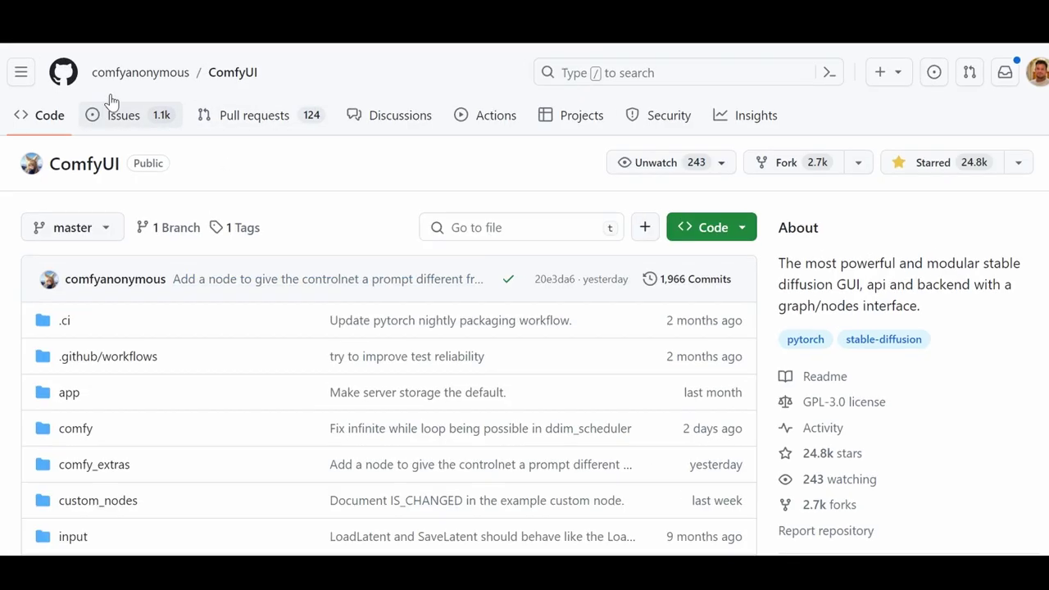
Find the portable standalone build note under Windows install and download ComfyUI_windows_portable_nvidia_cu121_or_cpu.7z.
{"action": "mouse_move", "coordinate": [141, 76]}
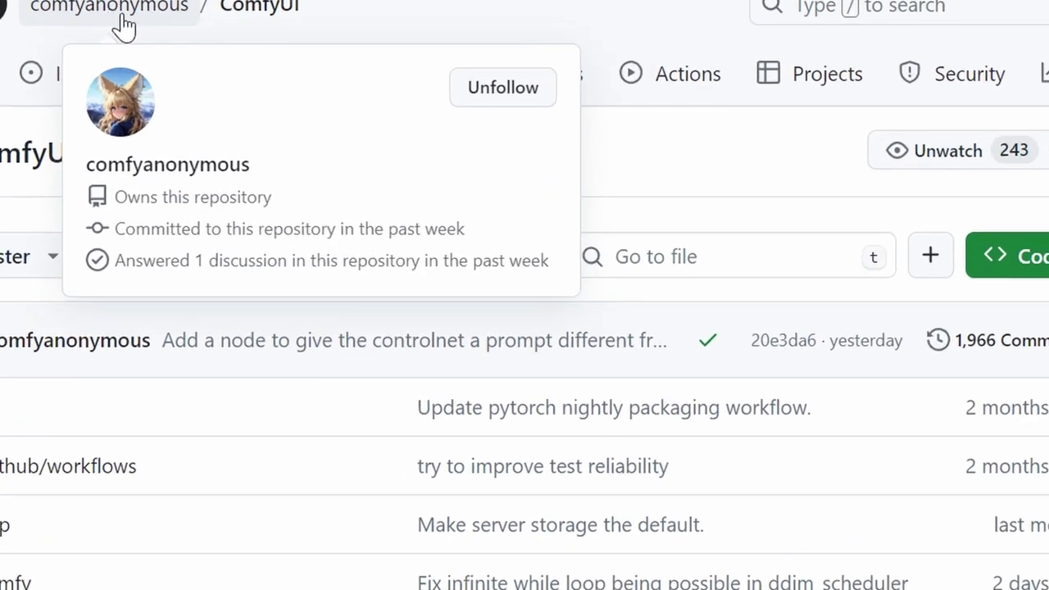
{"action": "scroll", "coordinate": [246, 300], "scroll_direction": "down", "scroll_amount": 10}
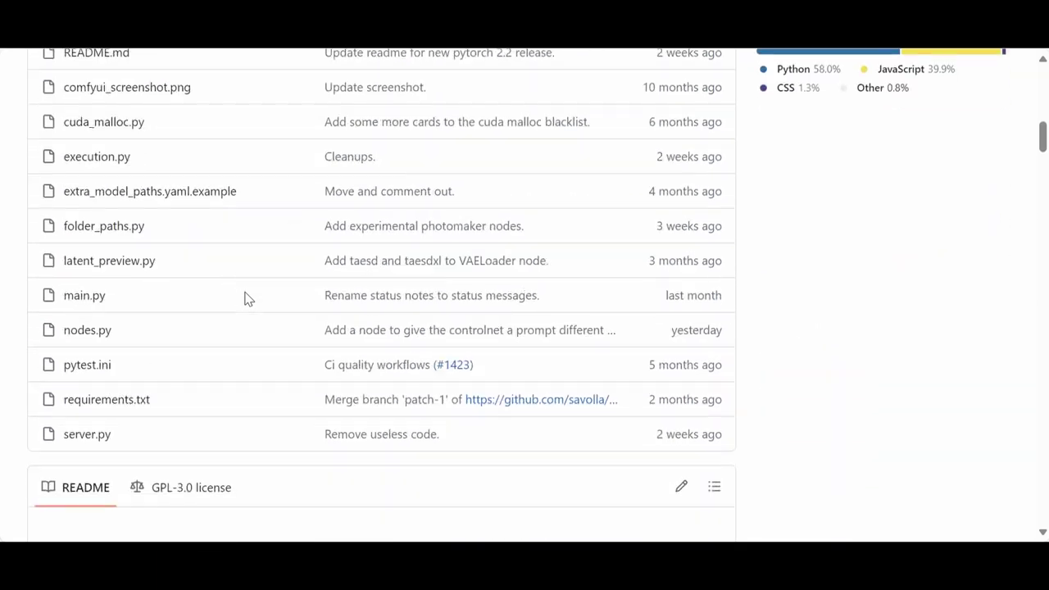
{"action": "scroll", "coordinate": [246, 300], "scroll_direction": "down", "scroll_amount": 15}
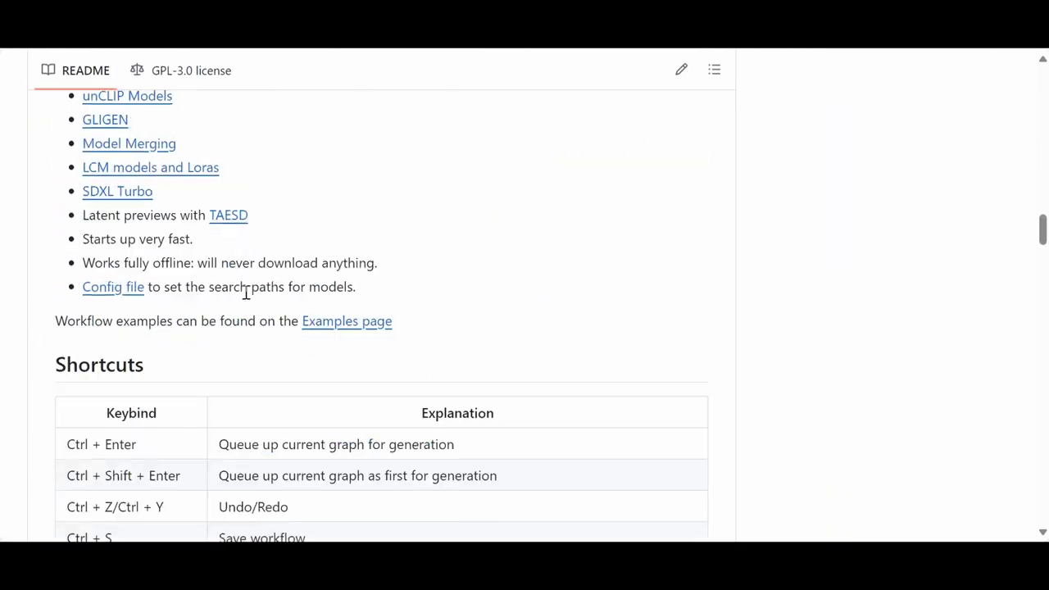
{"action": "scroll", "coordinate": [246, 293], "scroll_direction": "down", "scroll_amount": 20}
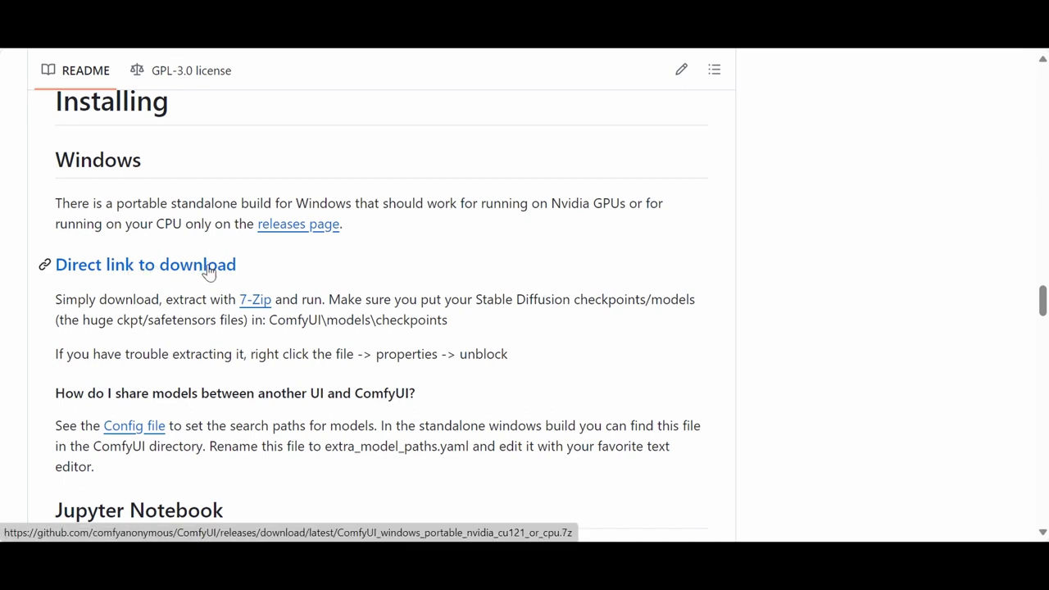
{"action": "left_click_drag", "start_coordinate": [148, 203], "coordinate": [347, 204]}
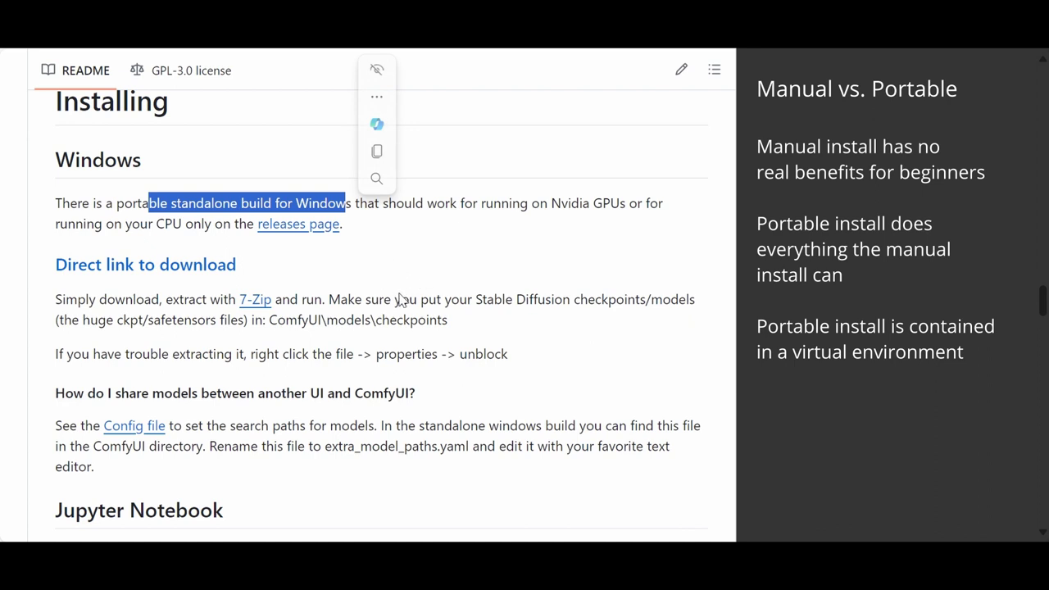
{"action": "left_click", "coordinate": [463, 280]}
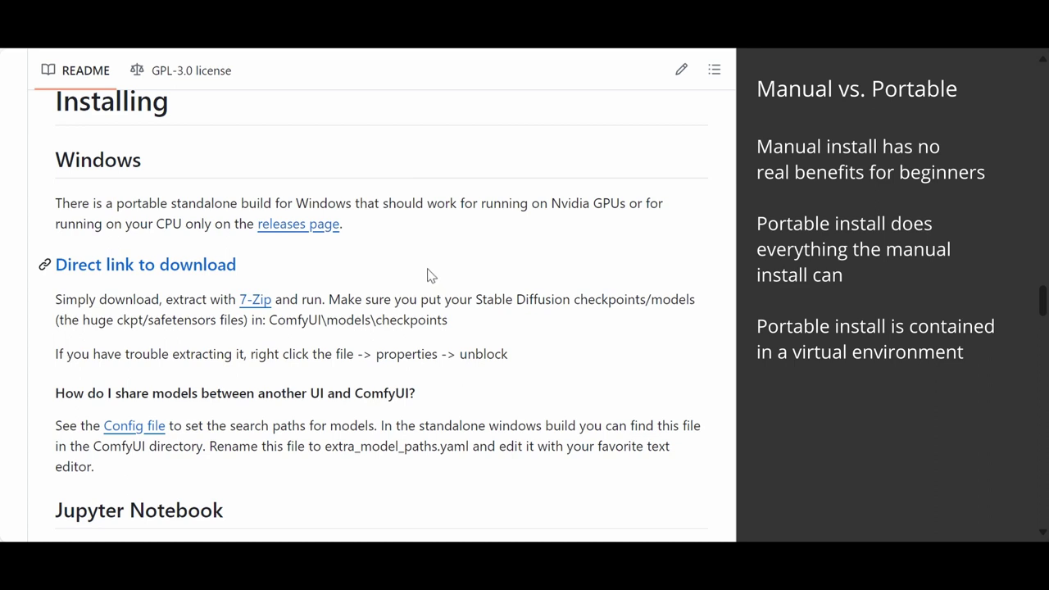
{"action": "left_click", "coordinate": [210, 266]}
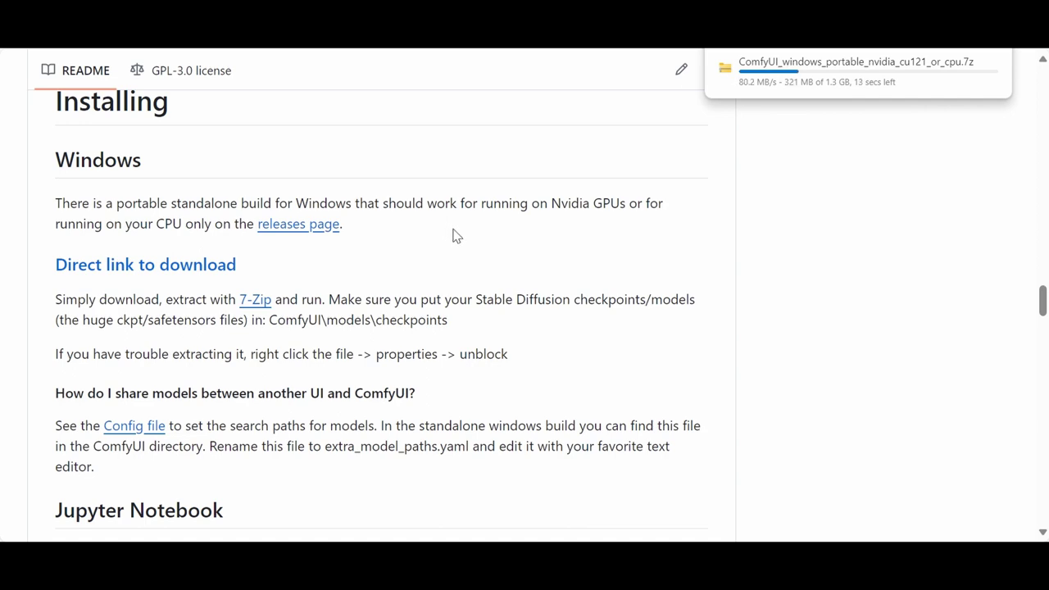
{"action": "scroll", "coordinate": [457, 235], "scroll_direction": "down", "scroll_amount": 10}
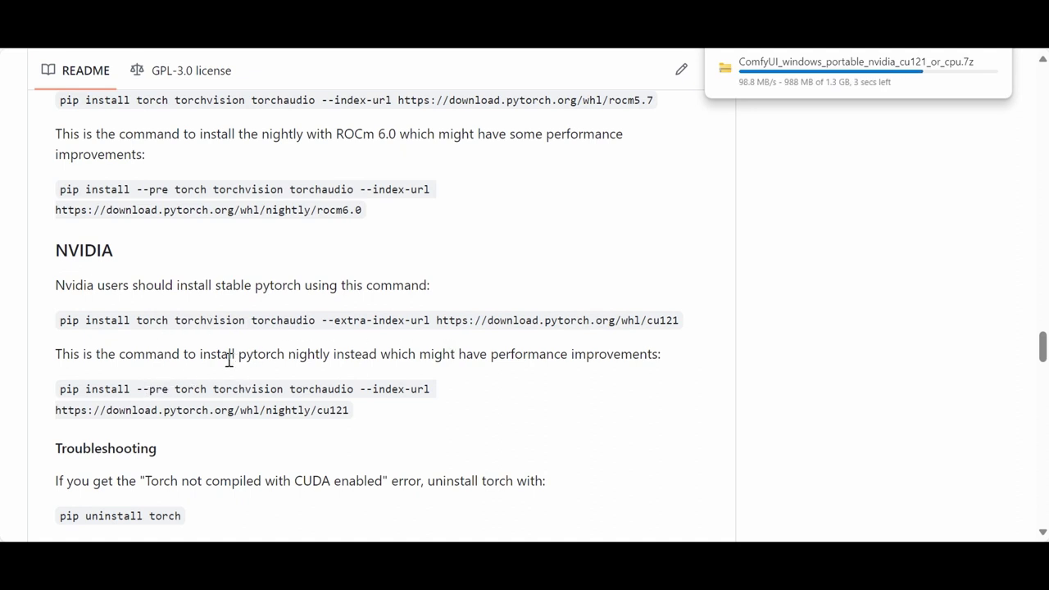
{"action": "left_click_drag", "start_coordinate": [241, 355], "coordinate": [698, 363]}
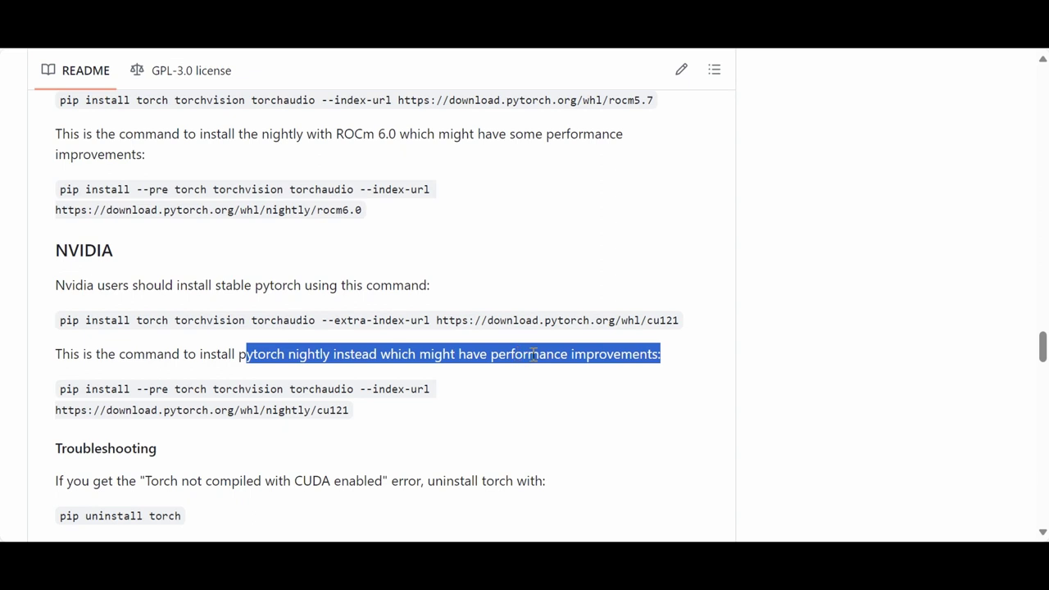
{"action": "double_click", "coordinate": [439, 355]}
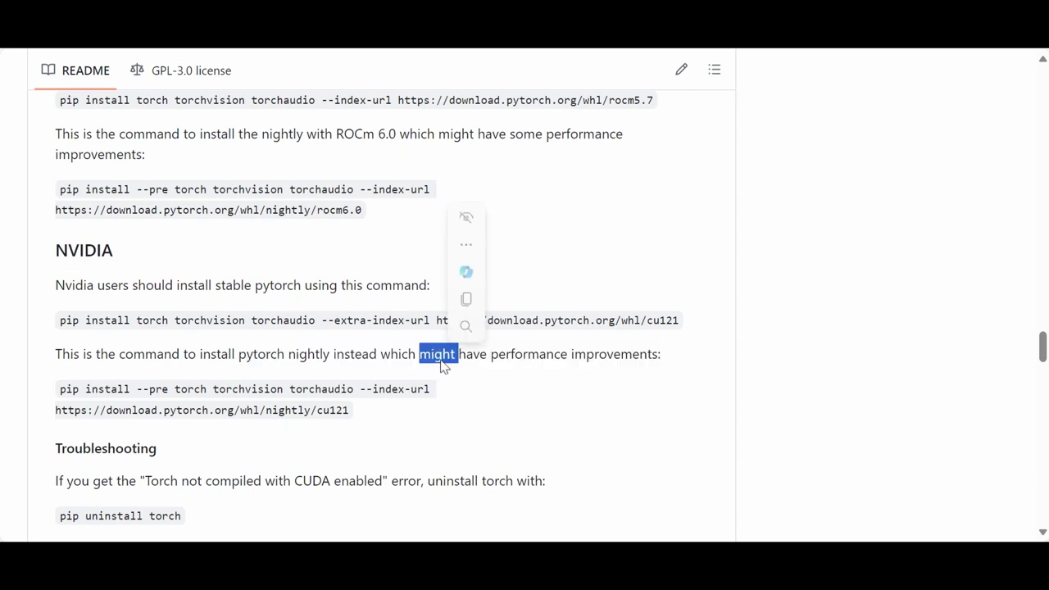
{"action": "left_click", "coordinate": [484, 401]}
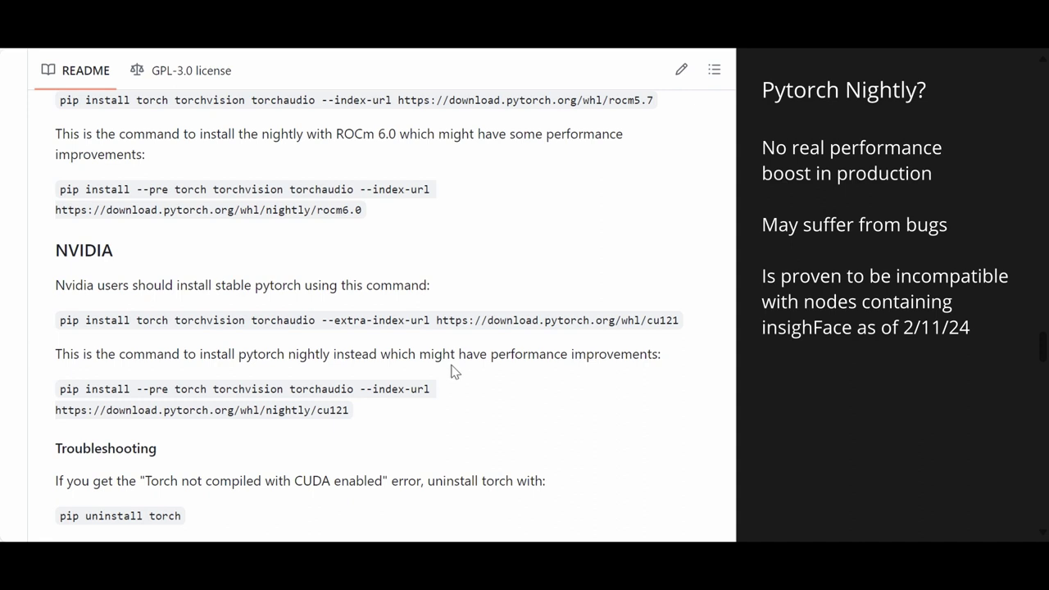
{"action": "scroll", "coordinate": [455, 371], "scroll_direction": "up", "scroll_amount": 10}
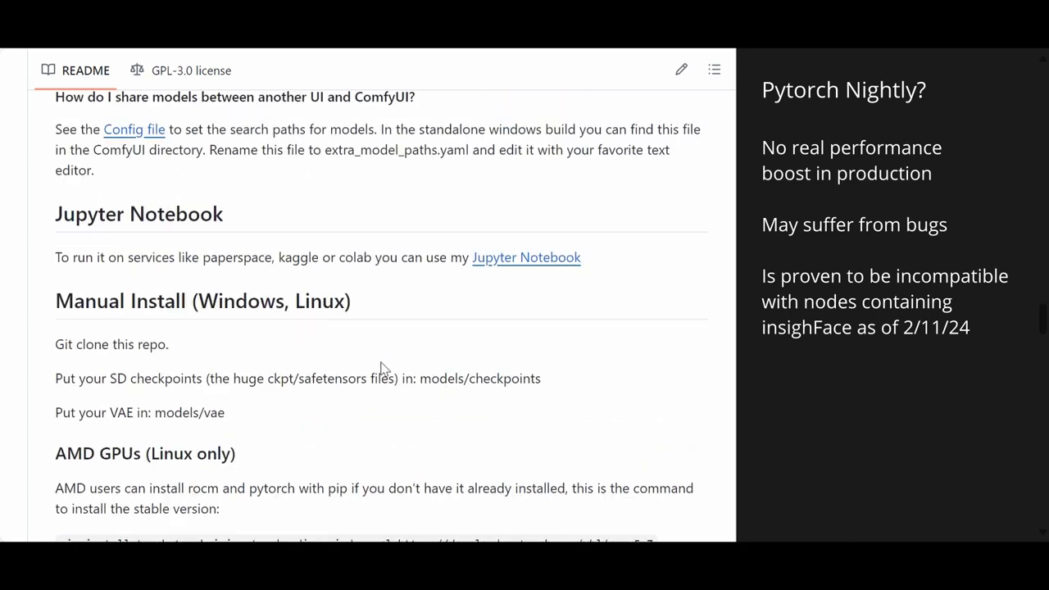
Scroll the releases page and highlight when the nightly PyTorch build was uploaded.
{"action": "scroll", "coordinate": [336, 351], "scroll_direction": "up", "scroll_amount": 3}
{"action": "scroll", "coordinate": [147, 385], "scroll_direction": "down", "scroll_amount": 1}
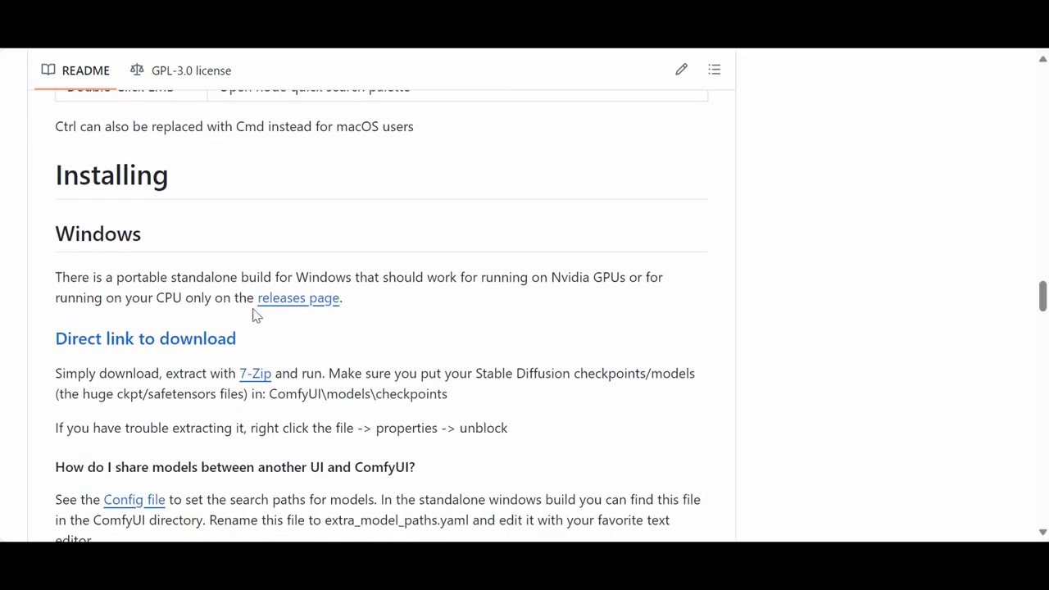
{"action": "scroll", "coordinate": [429, 295], "scroll_direction": "down", "scroll_amount": 3}
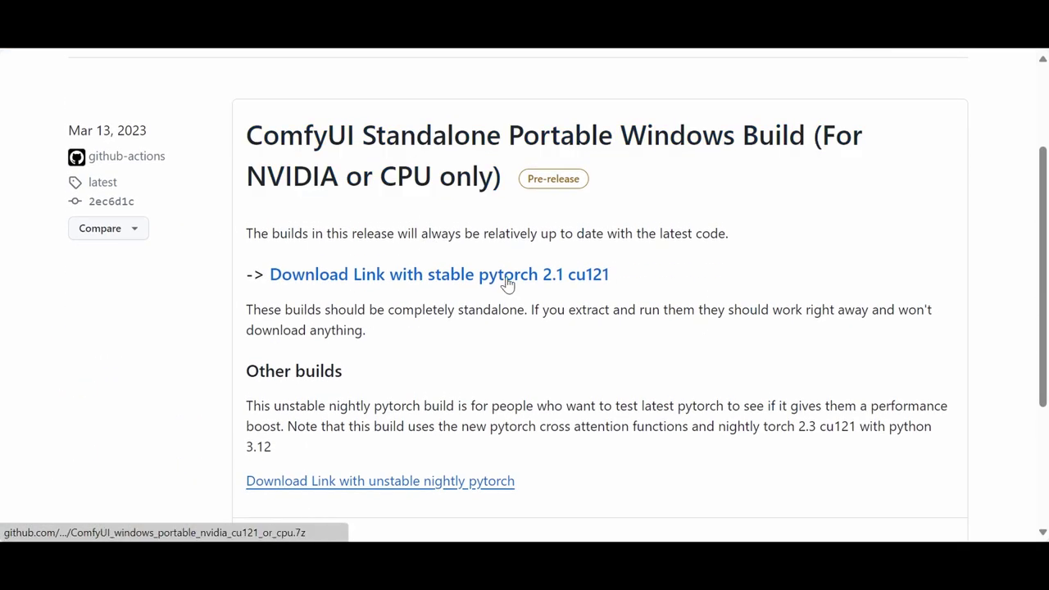
{"action": "scroll", "coordinate": [317, 452], "scroll_direction": "down", "scroll_amount": 1}
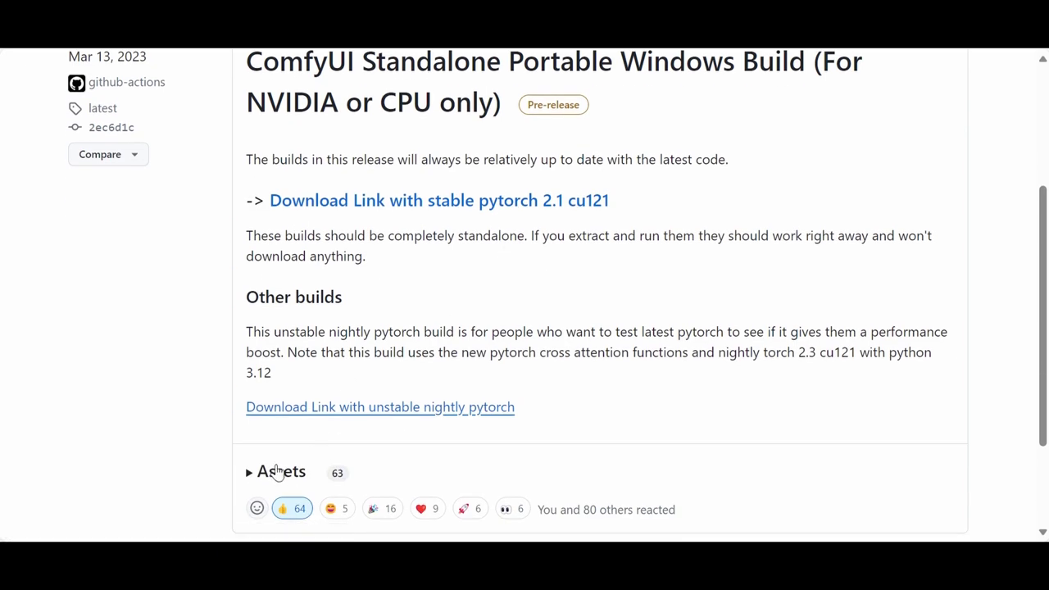
{"action": "scroll", "coordinate": [449, 369], "scroll_direction": "down", "scroll_amount": 15}
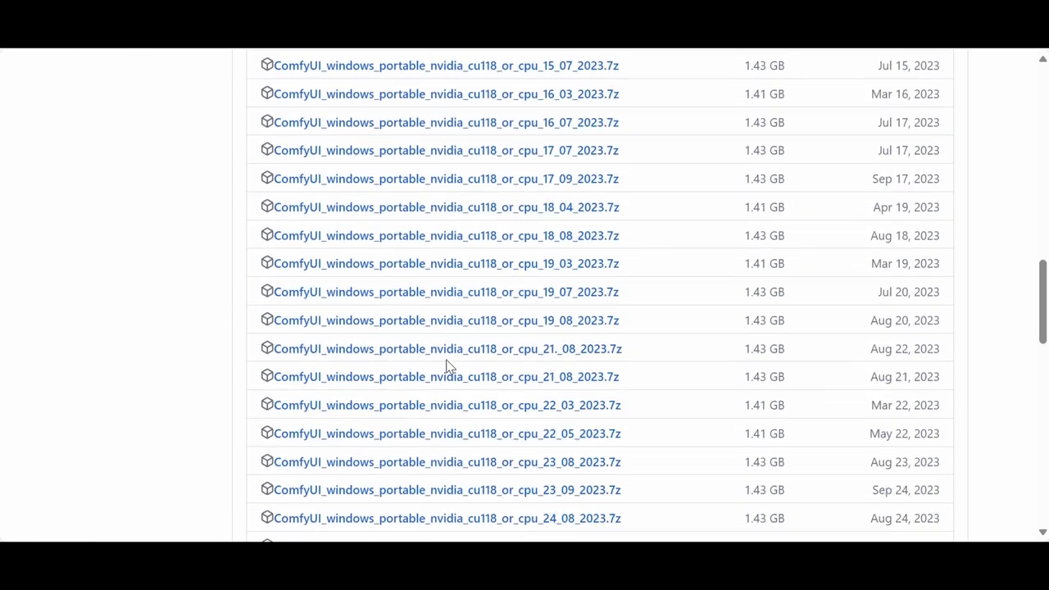
{"action": "scroll", "coordinate": [448, 369], "scroll_direction": "down", "scroll_amount": 10}
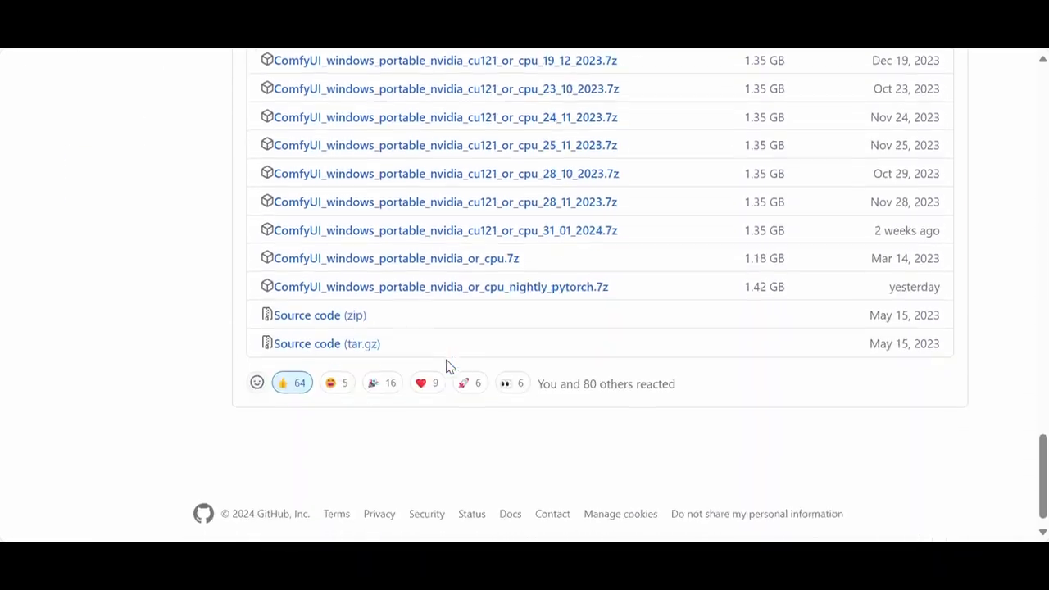
{"action": "left_click_drag", "start_coordinate": [881, 289], "coordinate": [941, 287]}
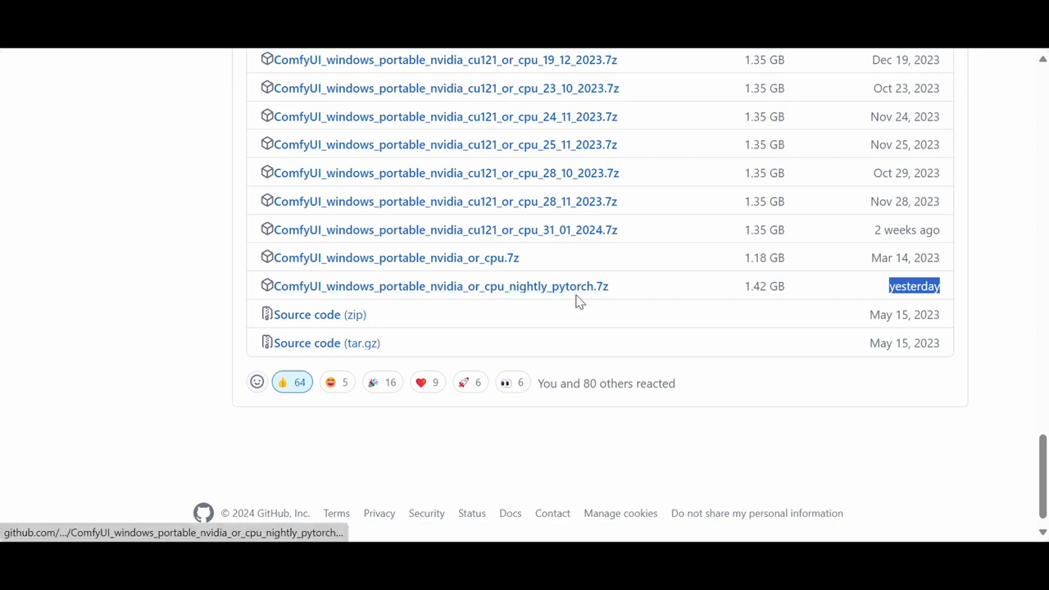
Locate and highlight the ComfyUI_windows_portable_nvidia_cu121_or_cpu.7z asset name.
{"action": "scroll", "coordinate": [578, 300], "scroll_direction": "up", "scroll_amount": 9}
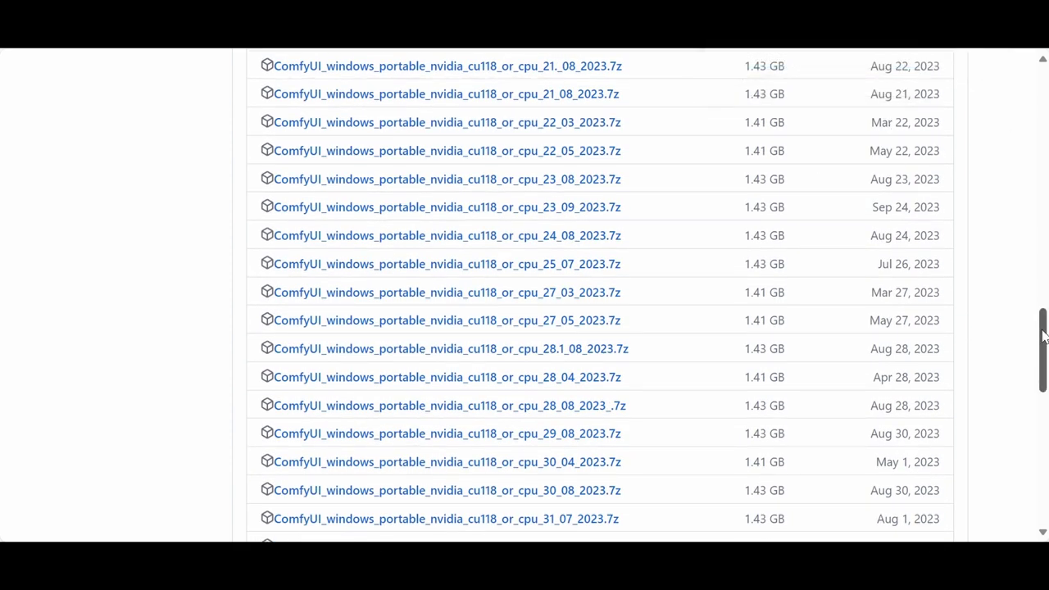
{"action": "scroll", "coordinate": [997, 332], "scroll_direction": "up", "scroll_amount": 10}
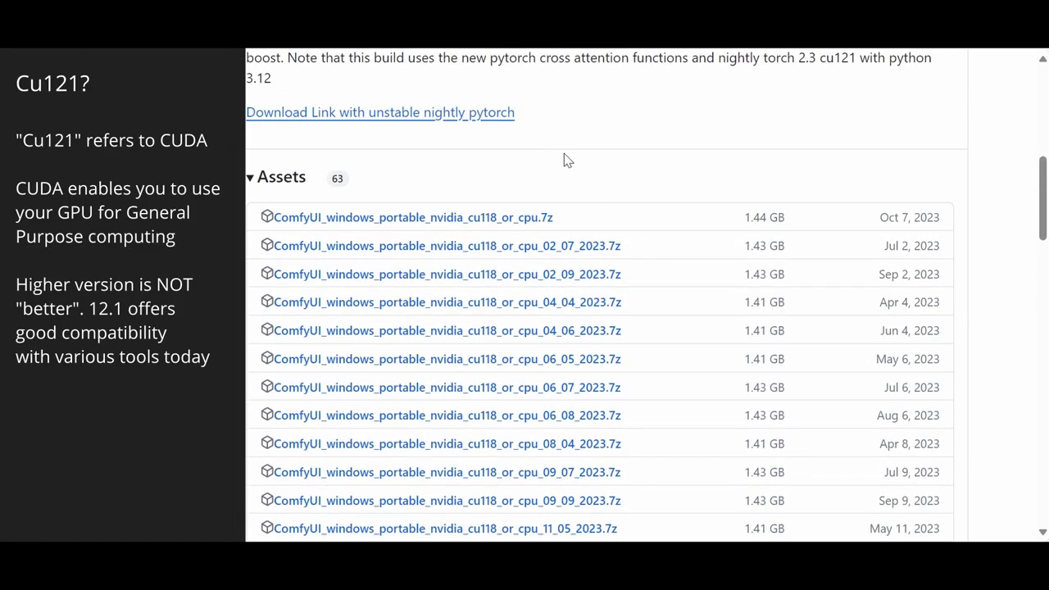
{"action": "scroll", "coordinate": [564, 161], "scroll_direction": "down", "scroll_amount": 10}
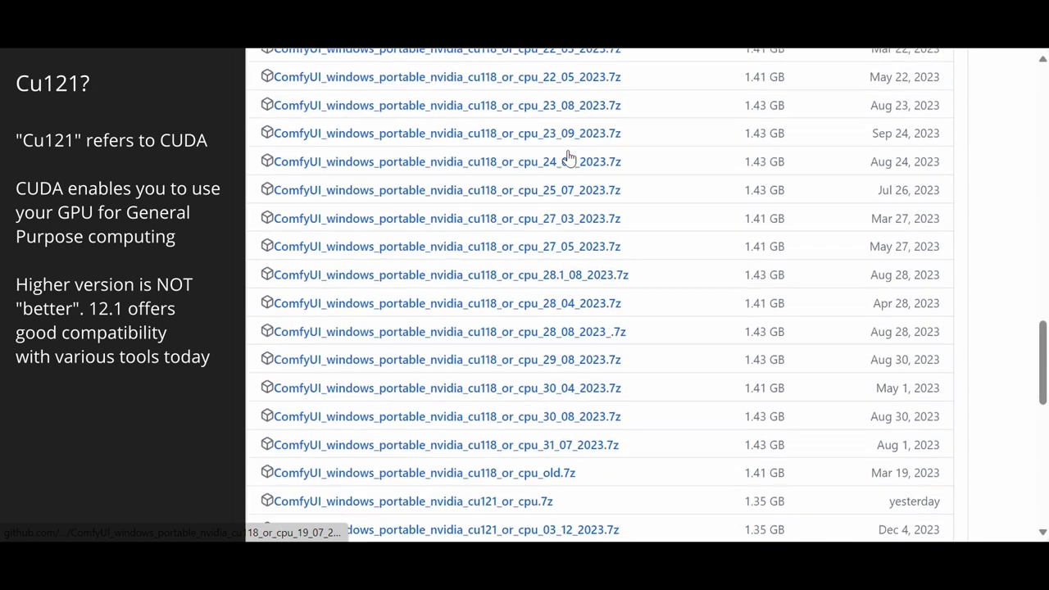
{"action": "scroll", "coordinate": [569, 158], "scroll_direction": "down", "scroll_amount": 5}
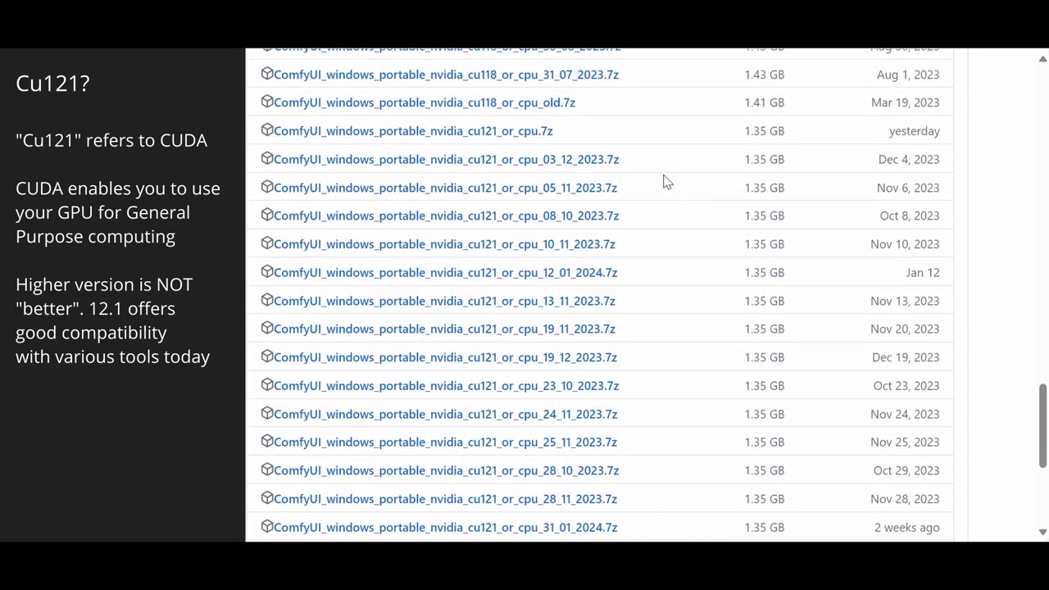
{"action": "left_click_drag", "start_coordinate": [555, 131], "coordinate": [274, 133]}
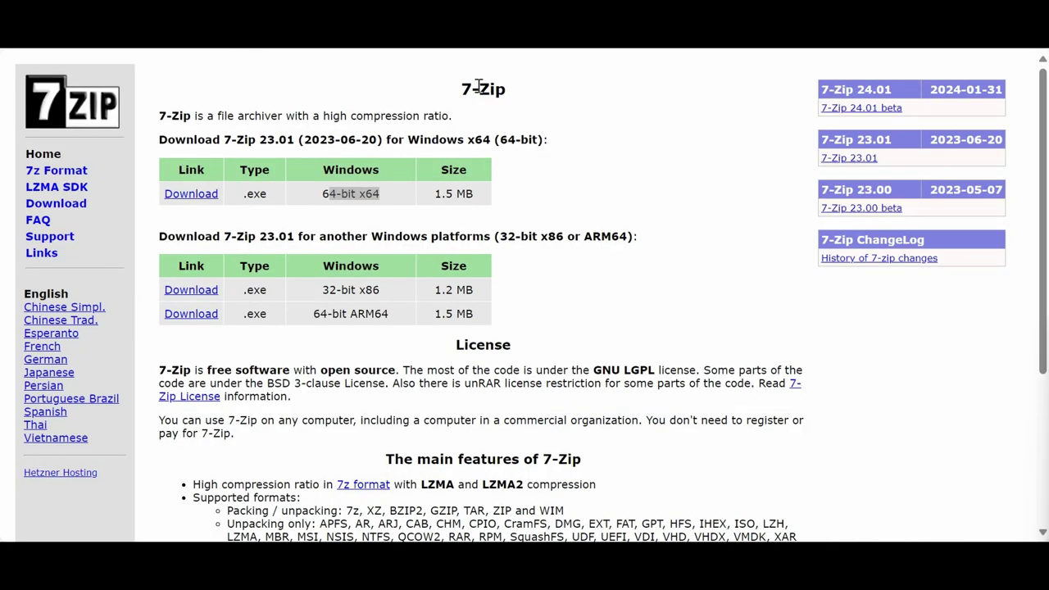
Download the 7-Zip 23.01 installer from the 64-bit x64 row on 7-zip.org.
{"action": "left_click_drag", "start_coordinate": [464, 88], "coordinate": [515, 96]}
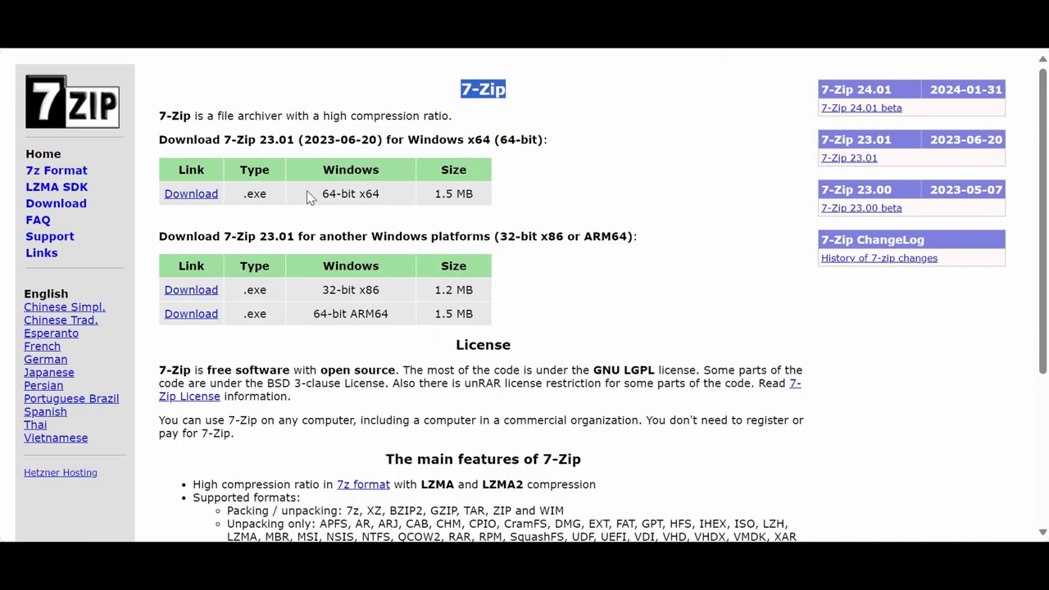
{"action": "left_click_drag", "start_coordinate": [310, 197], "coordinate": [398, 198]}
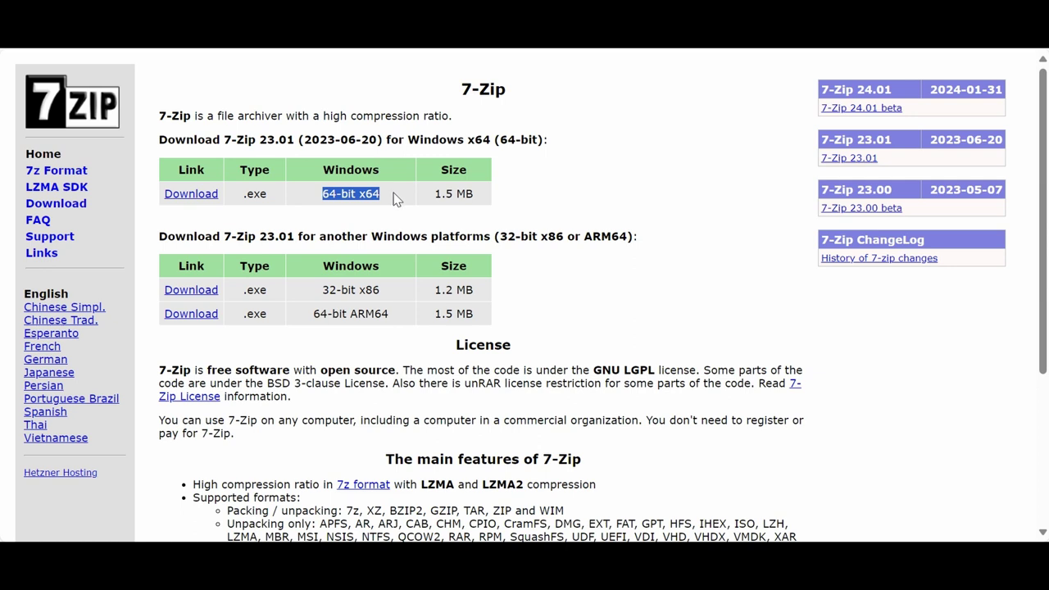
{"action": "left_click_drag", "start_coordinate": [457, 92], "coordinate": [502, 91]}
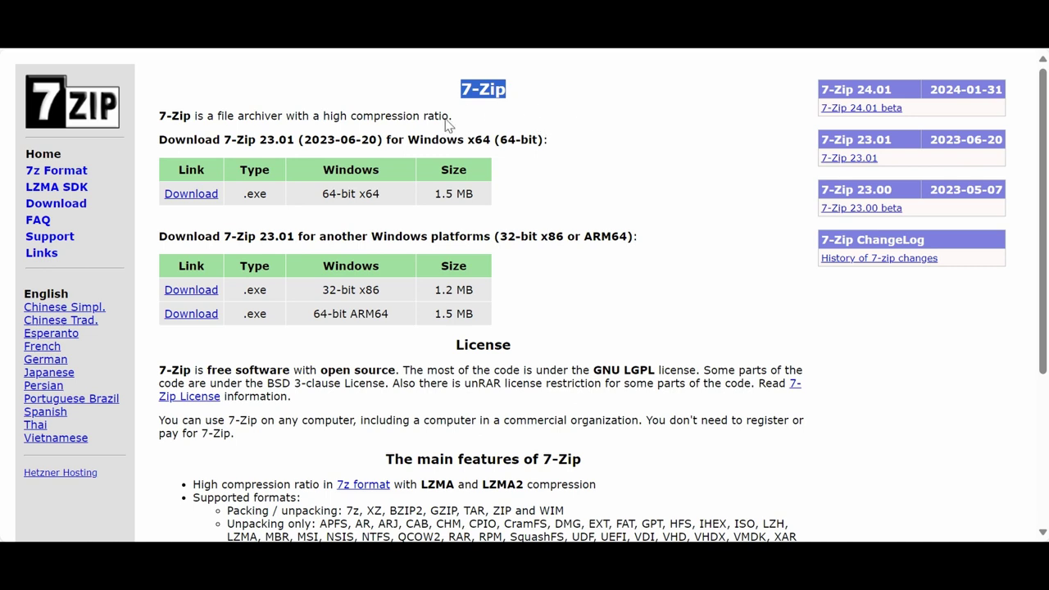
{"action": "left_click", "coordinate": [191, 195]}
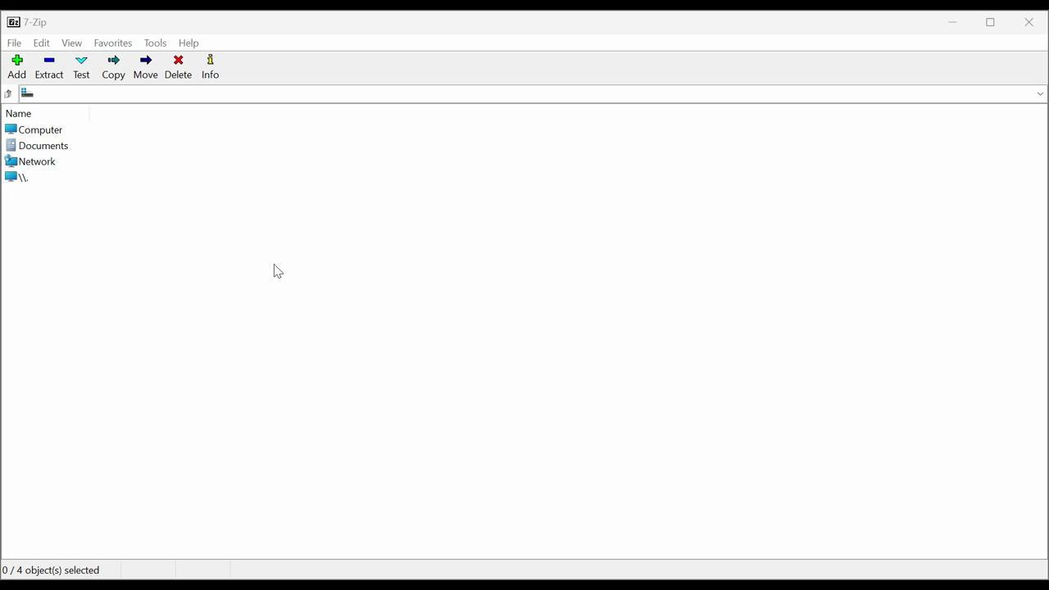
{"action": "left_click", "coordinate": [157, 45]}
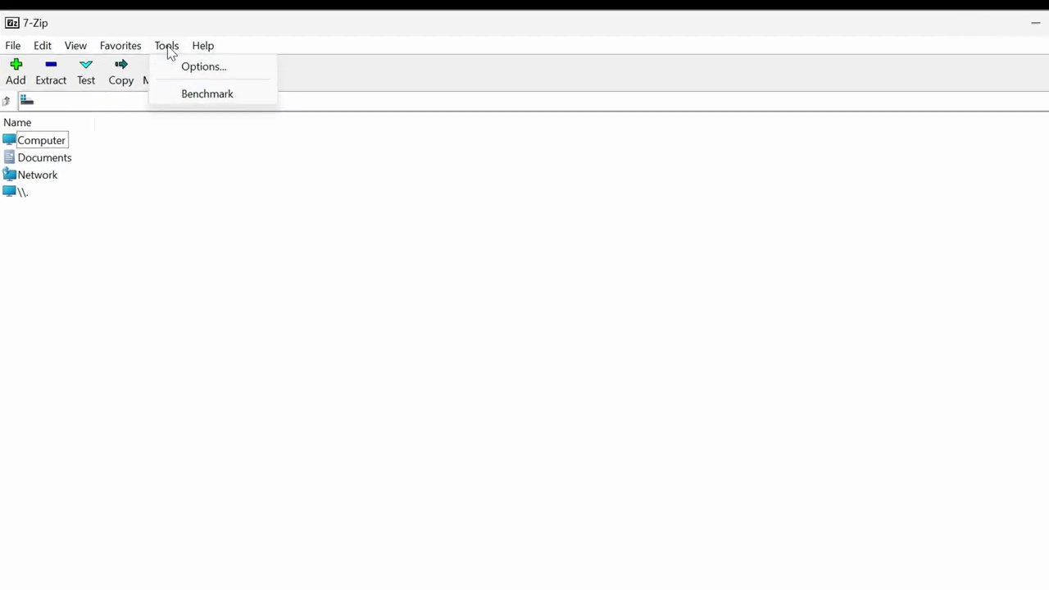
{"action": "left_click", "coordinate": [205, 67]}
{"action": "left_click", "coordinate": [64, 182]}
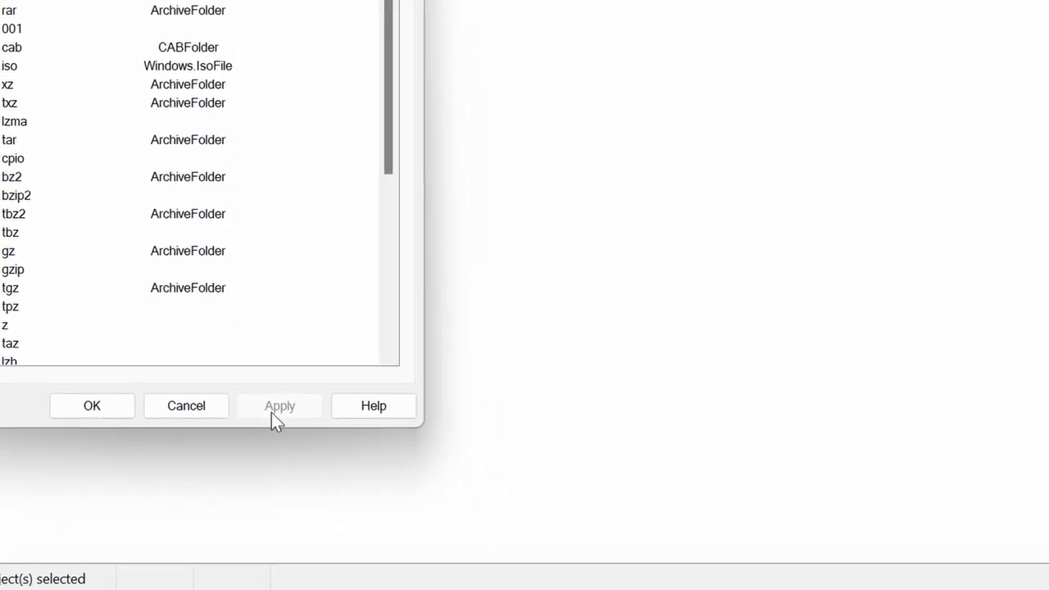
{"action": "left_click", "coordinate": [89, 392]}
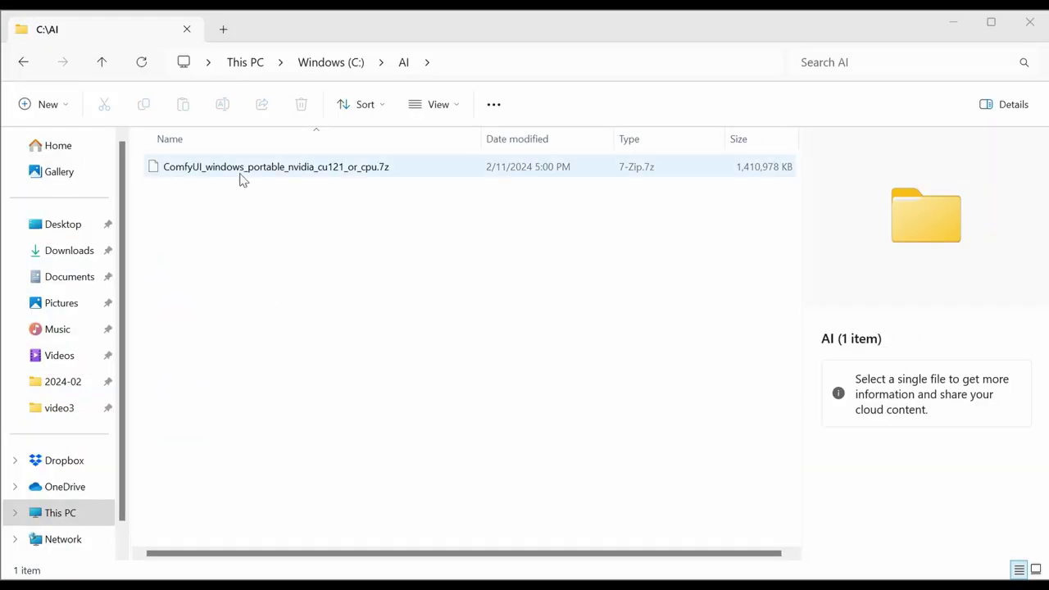
Open the ComfyUI portable .7z archive with 7-Zip File Manager.
{"action": "right_click", "coordinate": [243, 173]}
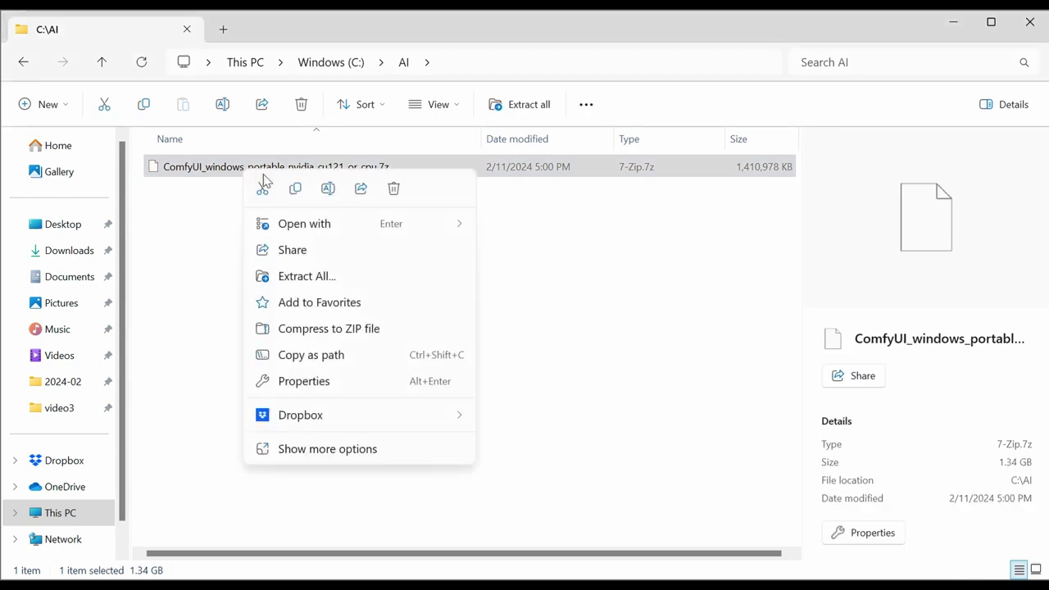
{"action": "mouse_move", "coordinate": [311, 226]}
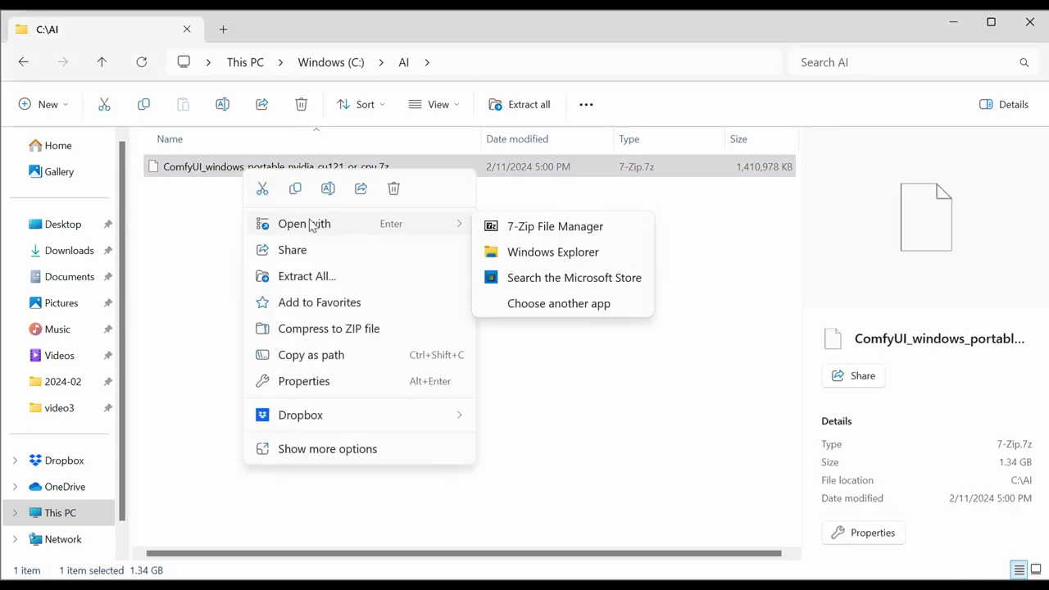
{"action": "left_click", "coordinate": [534, 237]}
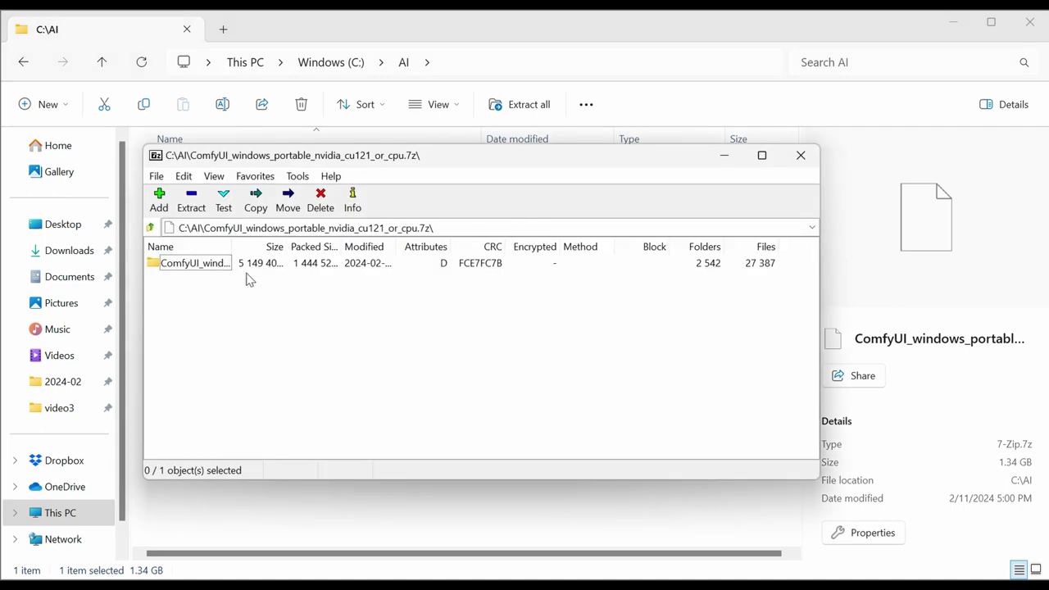
Extract the ComfyUI_windows_portable folder to C:\AI\ with 7-Zip.
{"action": "left_click", "coordinate": [182, 268]}
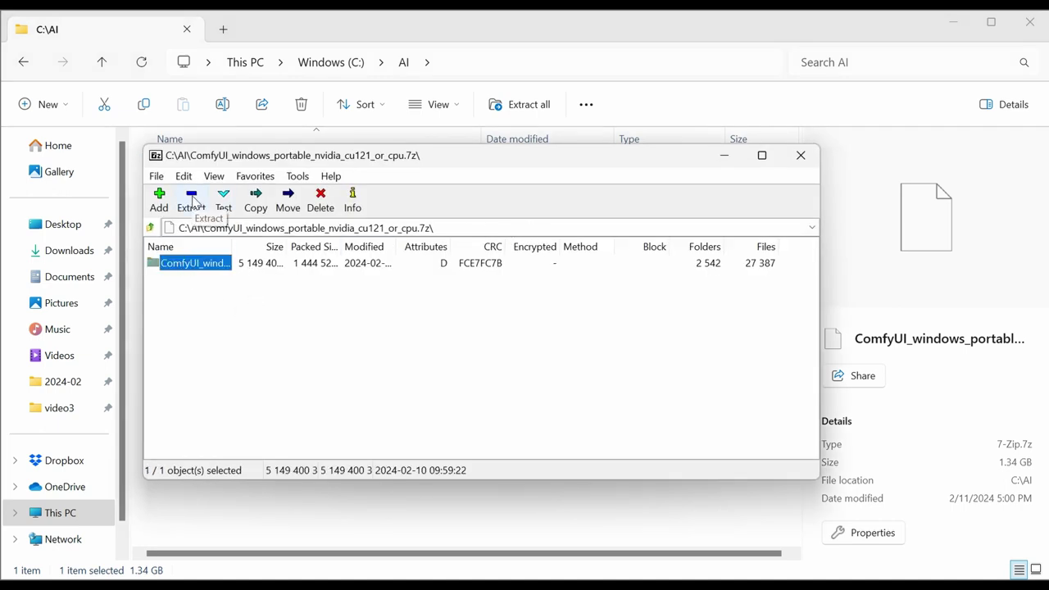
{"action": "left_click", "coordinate": [192, 200]}
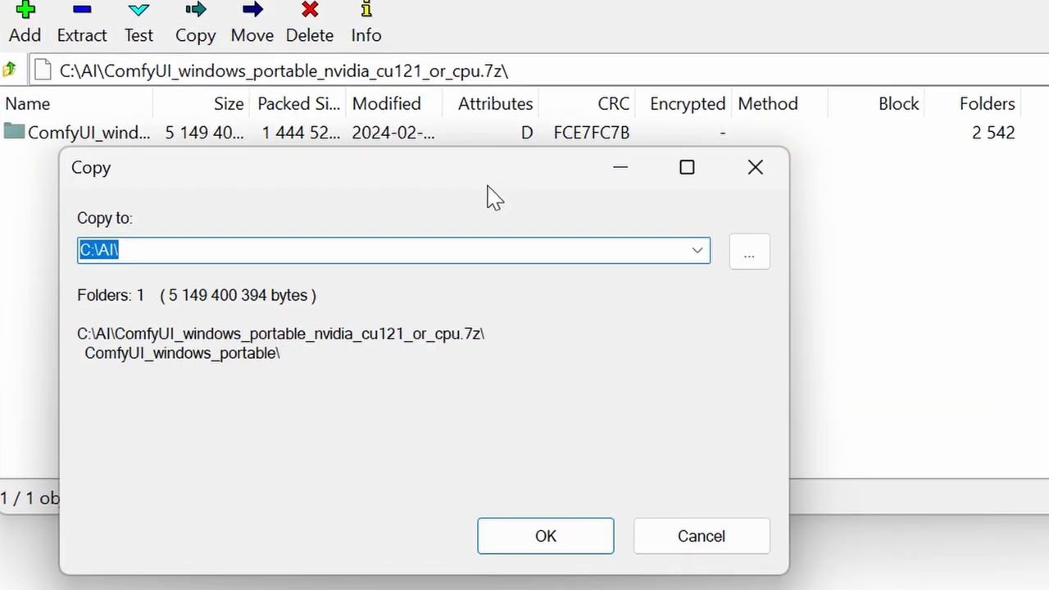
{"action": "left_click", "coordinate": [320, 249]}
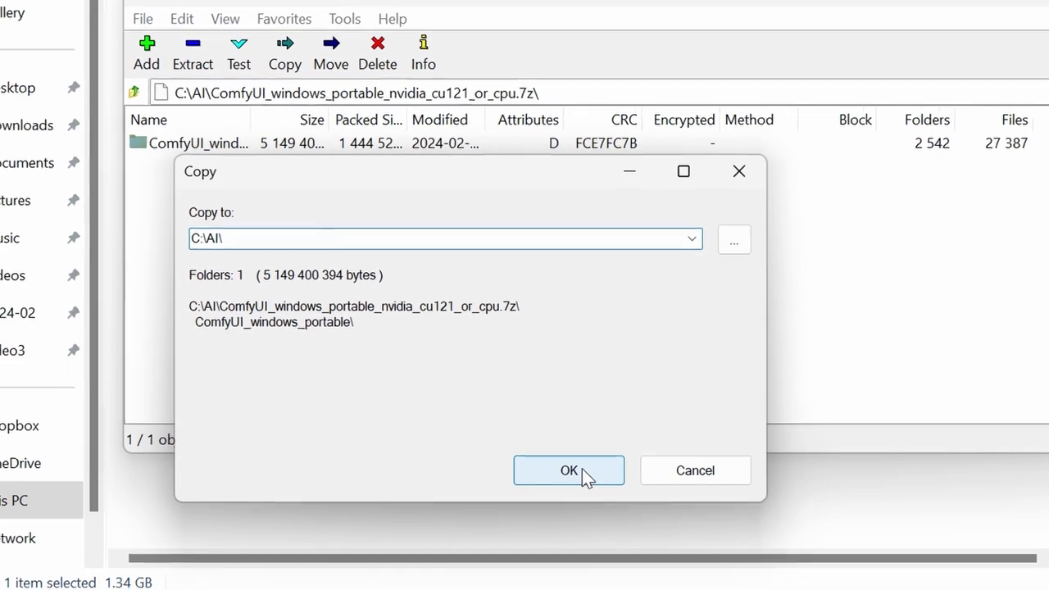
{"action": "left_click", "coordinate": [587, 529]}
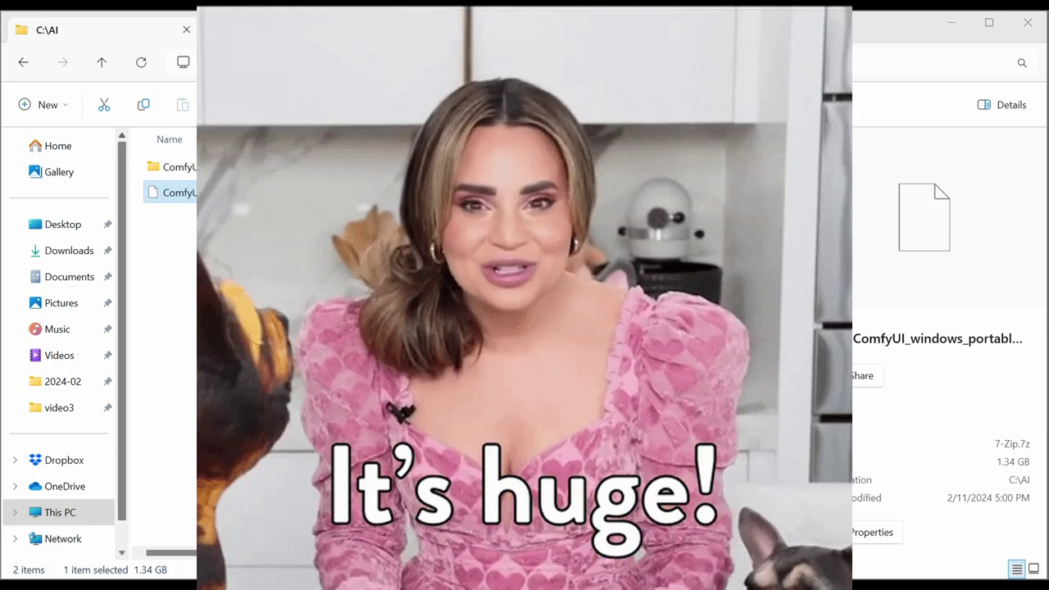
Delete the .7z archive from C:\AI and open the ComfyUI_windows_portable folder.
{"action": "right_click", "coordinate": [332, 196]}
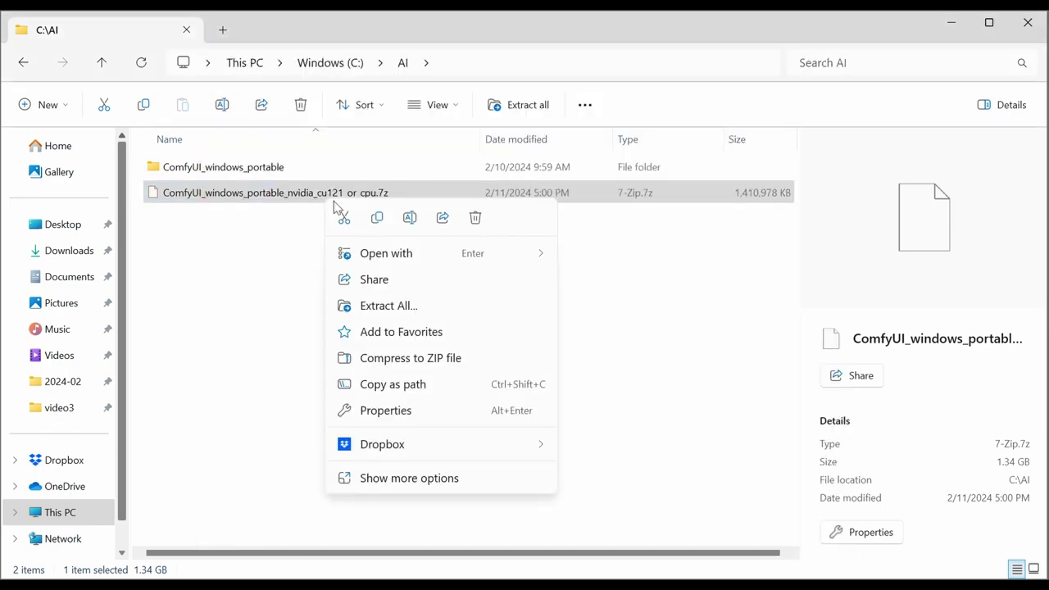
{"action": "left_click", "coordinate": [480, 222]}
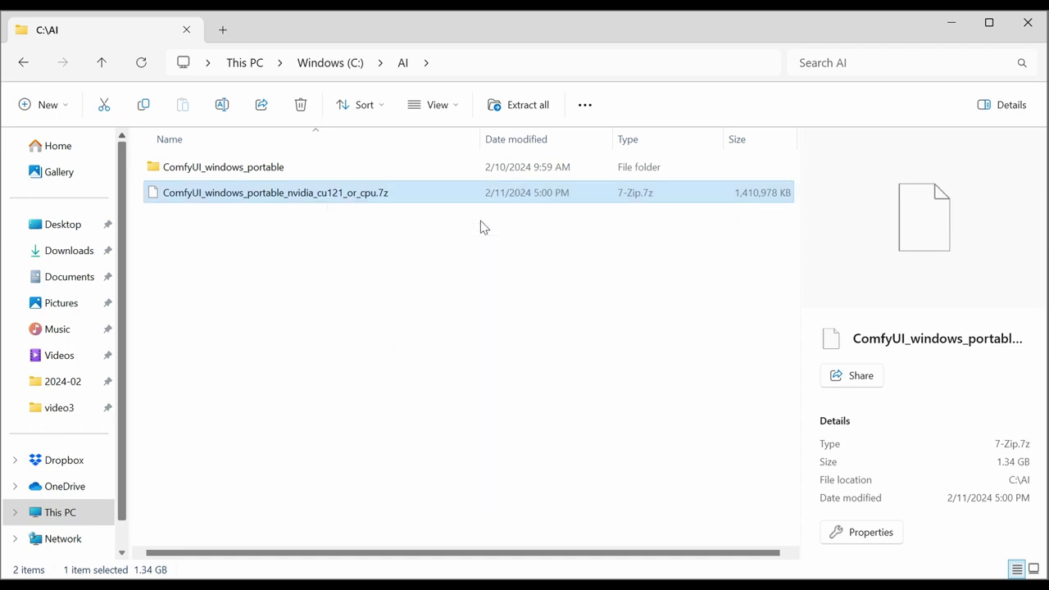
{"action": "double_click", "coordinate": [319, 177]}
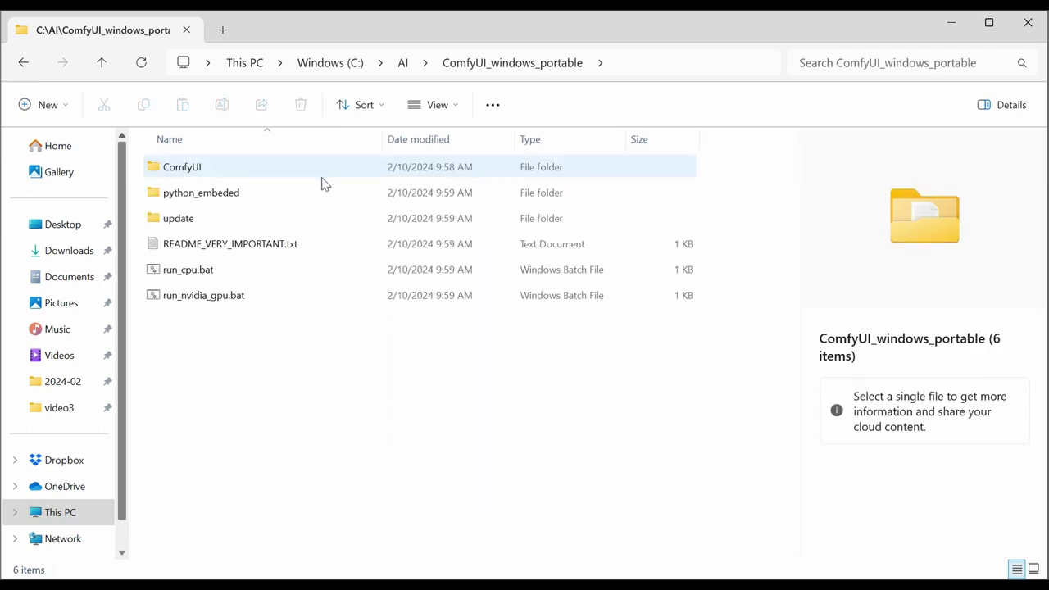
Open README_VERY_IMPORTANT.txt and mark the run_nvidia_gpu.bat and update instructions.
{"action": "double_click", "coordinate": [235, 246]}
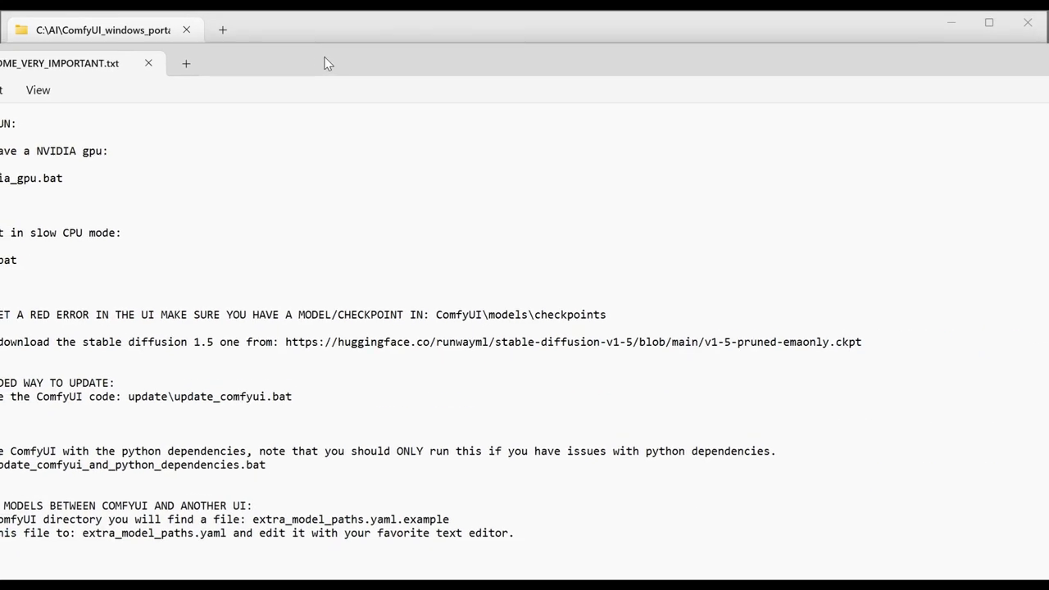
{"action": "left_click", "coordinate": [654, 433]}
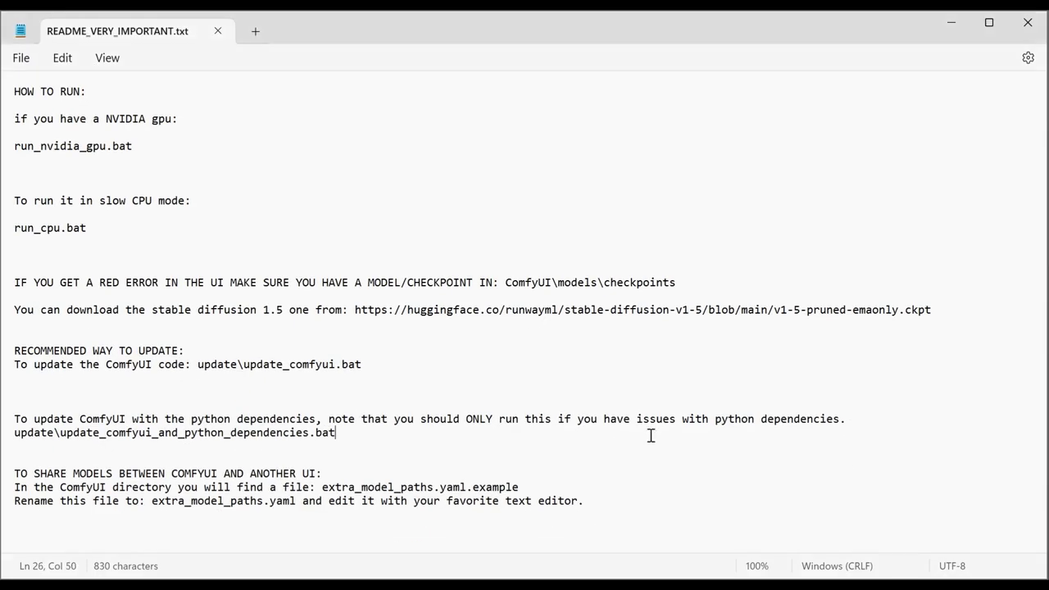
{"action": "left_click", "coordinate": [3, 146]}
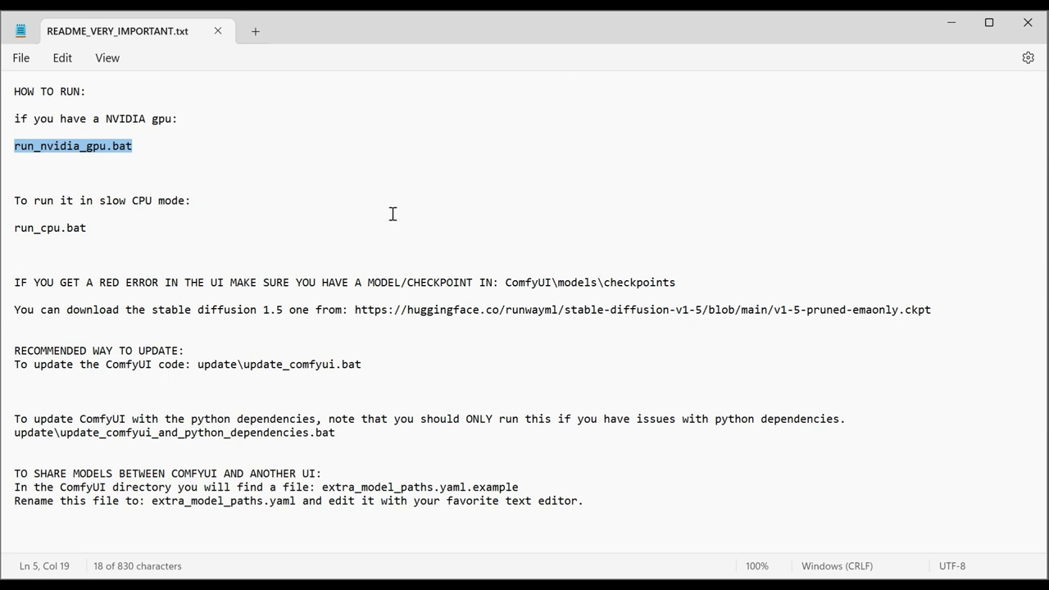
{"action": "left_click_drag", "start_coordinate": [382, 348], "coordinate": [382, 382]}
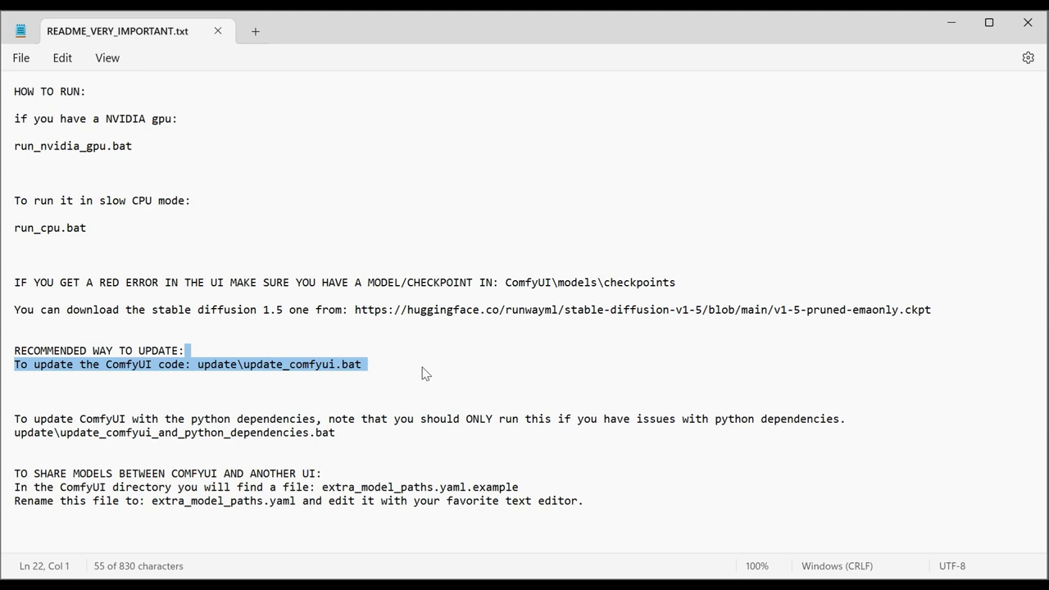
Restore the readme window, return to ComfyUI_windows_portable, and launch run_nvidia_gpu.bat.
{"action": "double_click", "coordinate": [352, 37]}
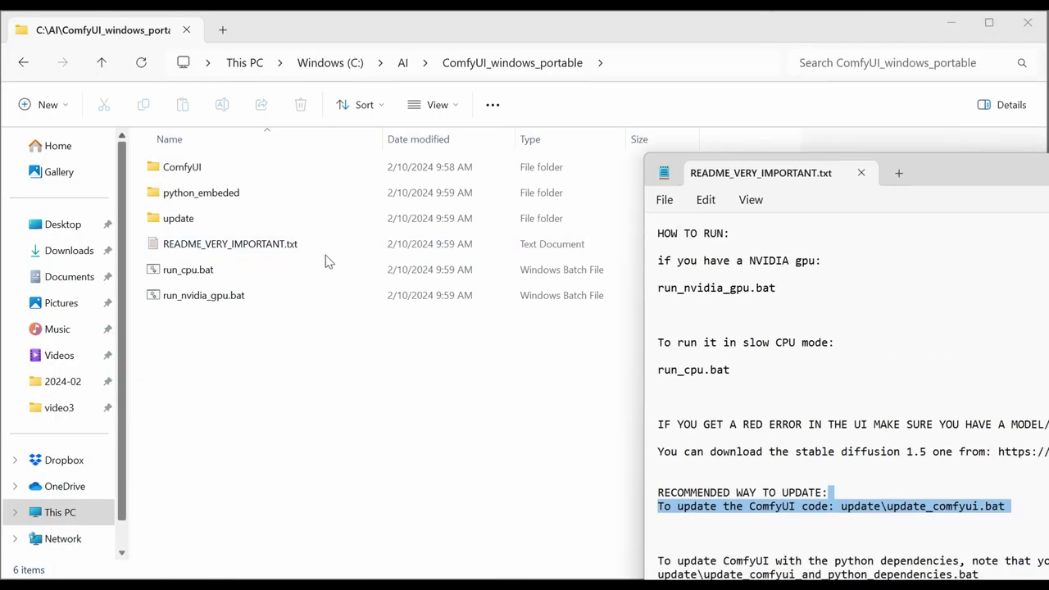
{"action": "double_click", "coordinate": [199, 170]}
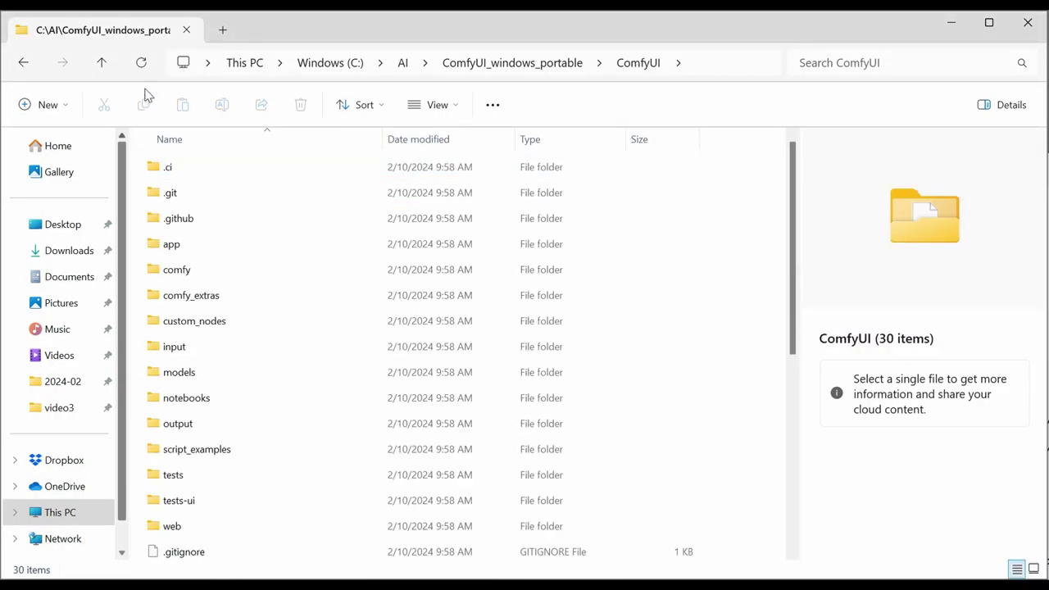
{"action": "left_click", "coordinate": [482, 65]}
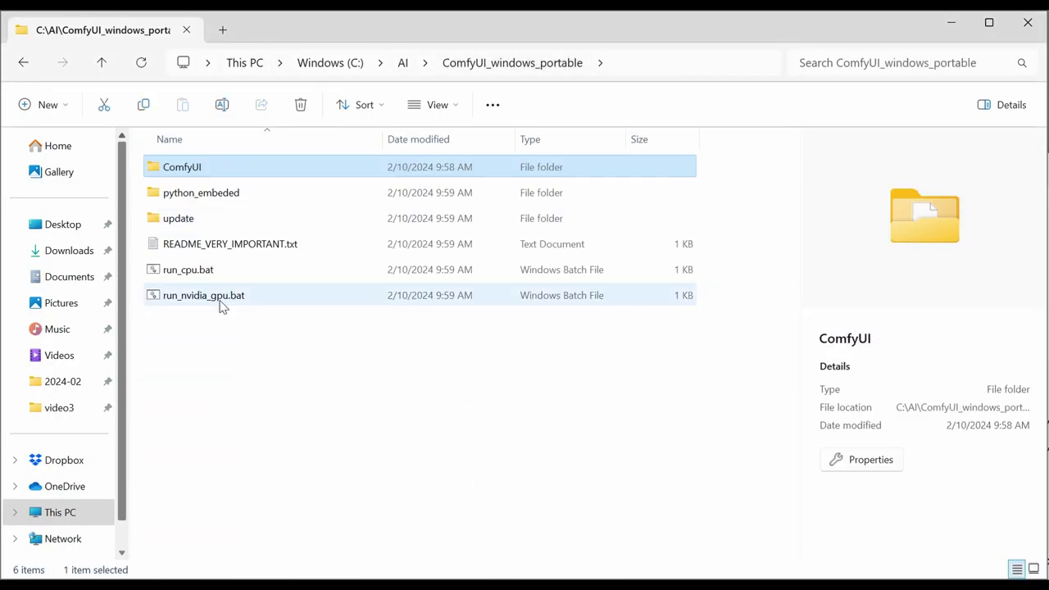
{"action": "left_click", "coordinate": [223, 307]}
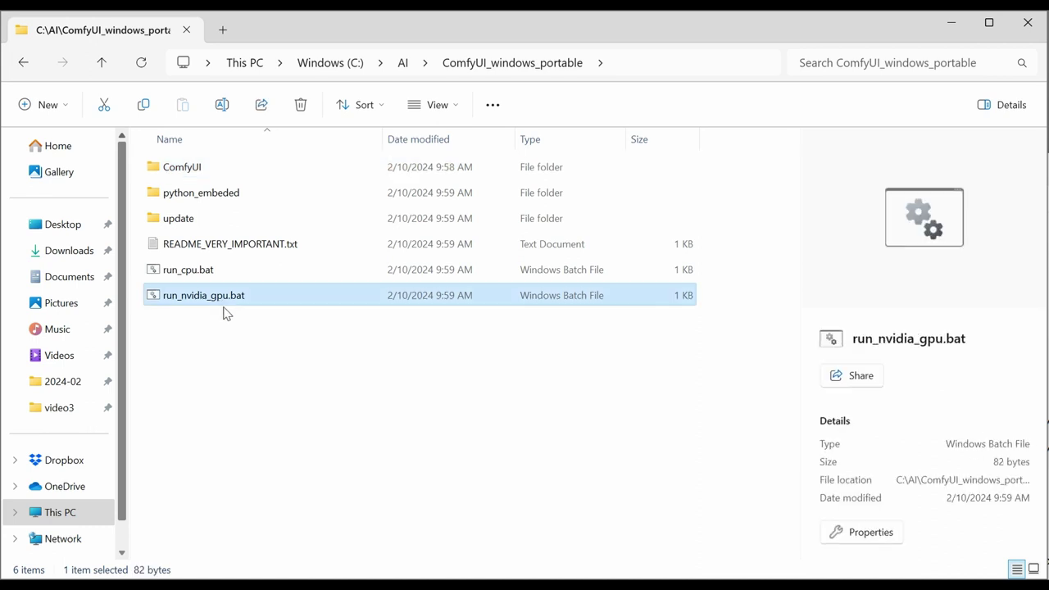
{"action": "double_click", "coordinate": [322, 301]}
{"action": "left_click_drag", "start_coordinate": [549, 236], "coordinate": [365, 70]}
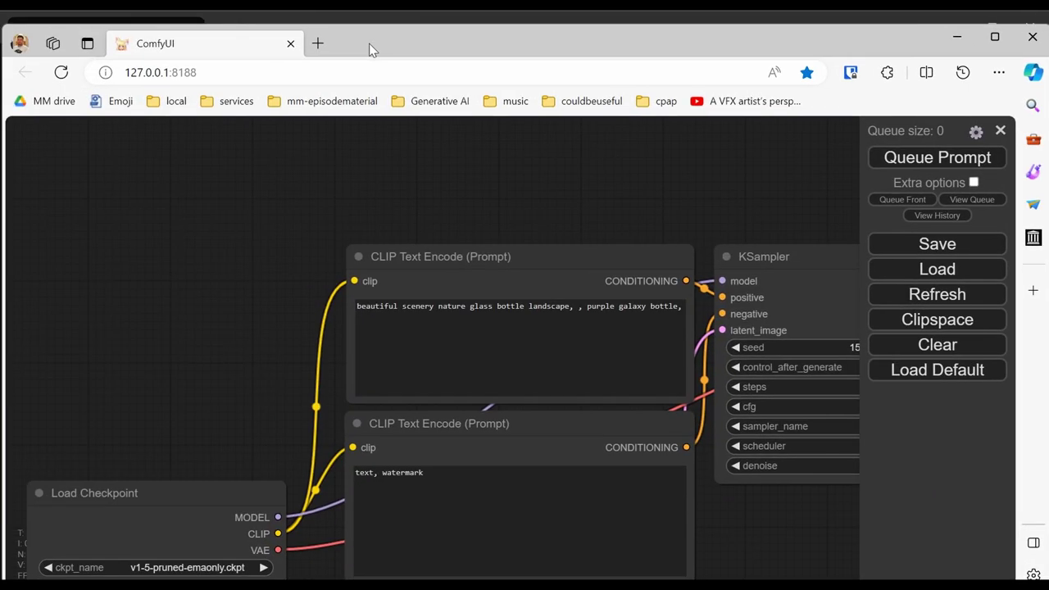
Check the server console, close the duplicate tab, and reload 127.0.0.1:8188 in a new tab.
{"action": "scroll", "coordinate": [391, 238], "scroll_direction": "down", "scroll_amount": 6}
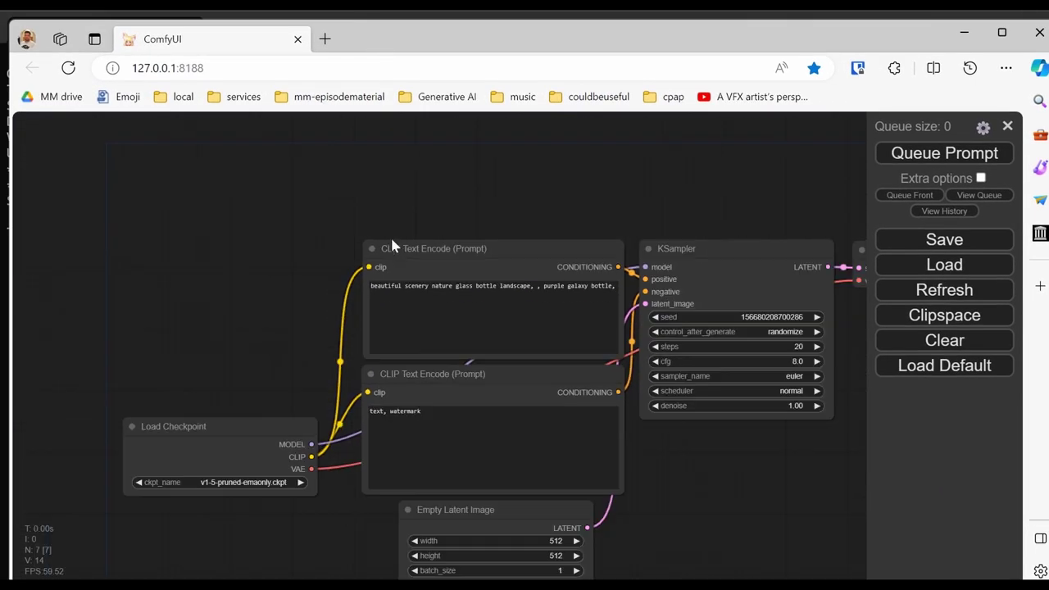
{"action": "scroll", "coordinate": [393, 246], "scroll_direction": "up", "scroll_amount": 6}
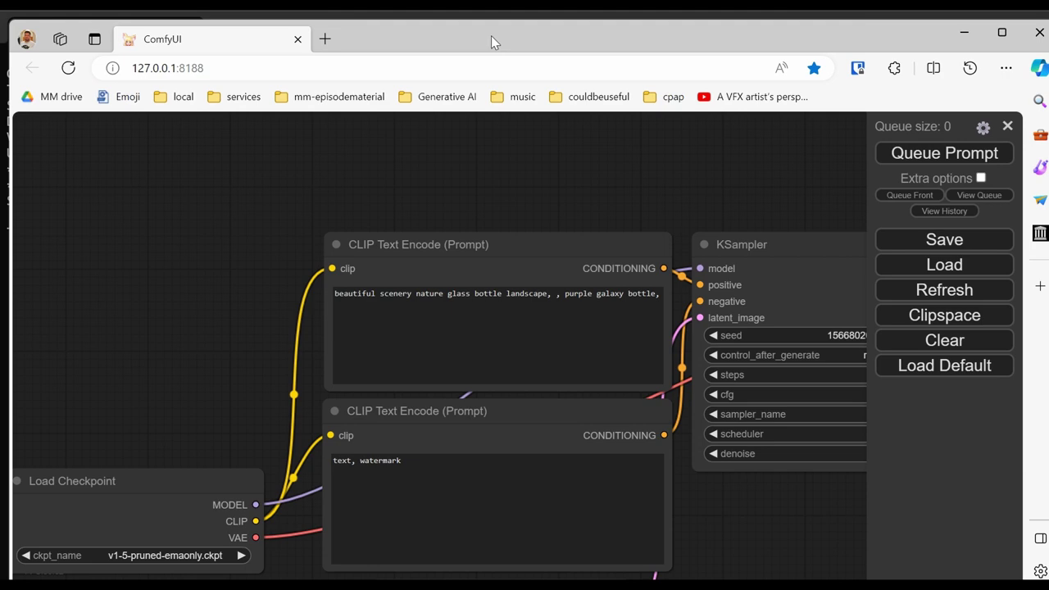
{"action": "key", "text": "super+Down"}
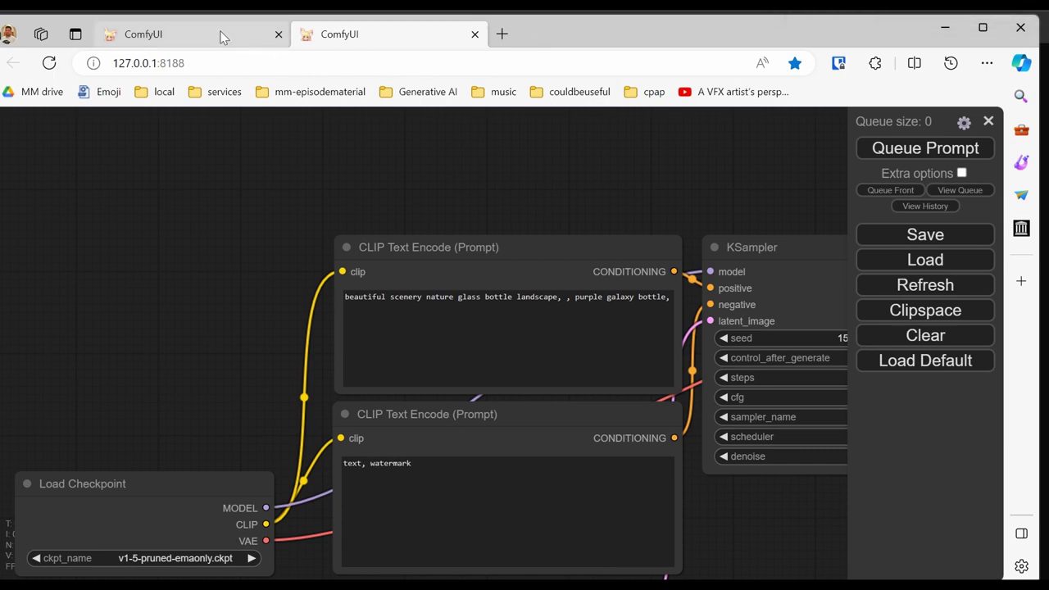
{"action": "left_click", "coordinate": [278, 35]}
{"action": "left_click", "coordinate": [251, 63]}
{"action": "key", "text": "ctrl+c"}
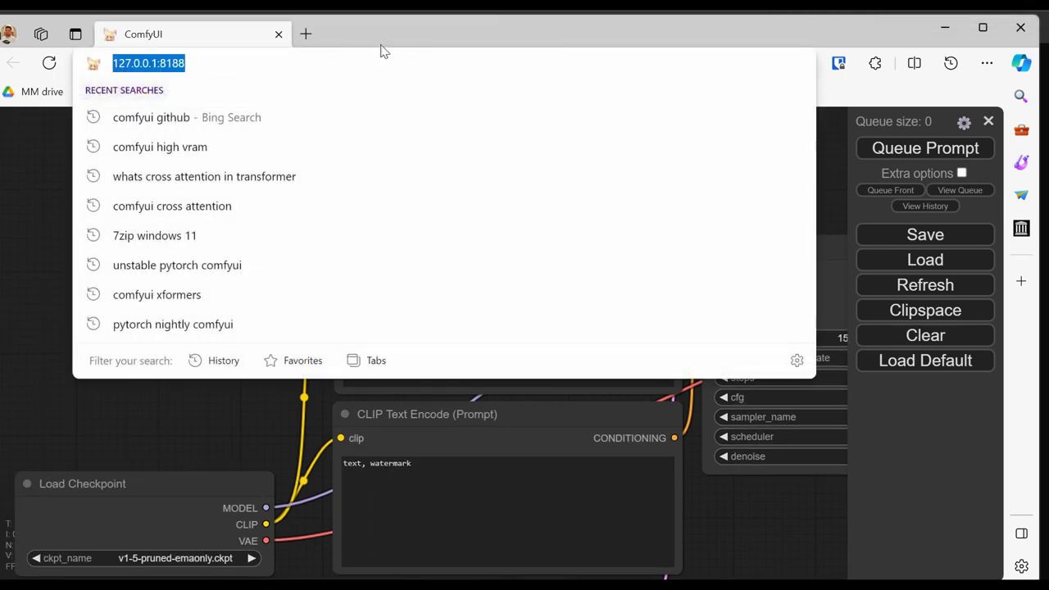
{"action": "left_click_drag", "start_coordinate": [390, 48], "coordinate": [407, 35]}
{"action": "key", "text": "ctrl+t"}
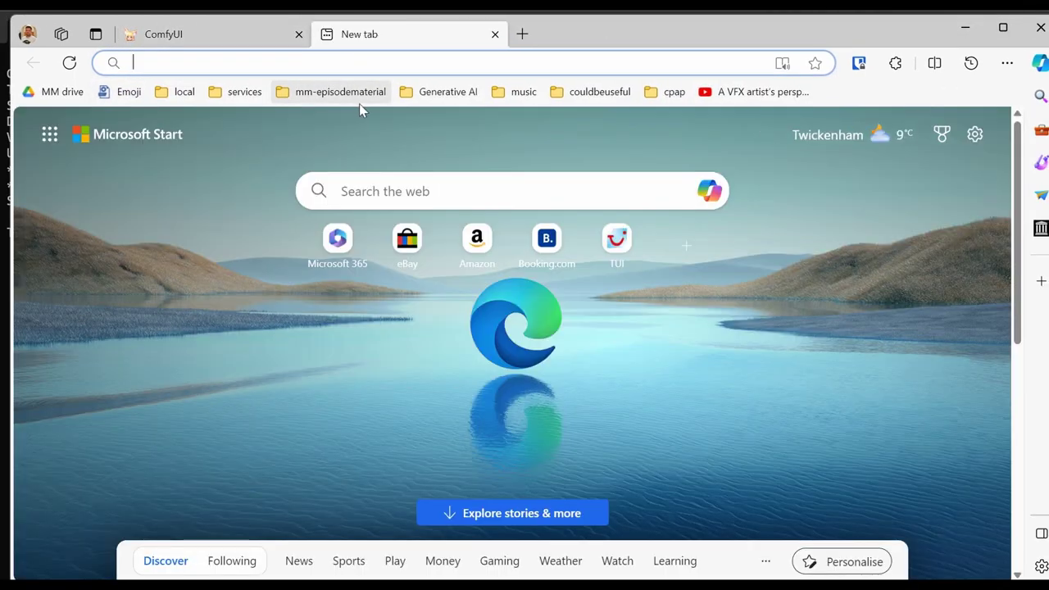
{"action": "key", "text": "ctrl+v"}
{"action": "key", "text": "Return"}
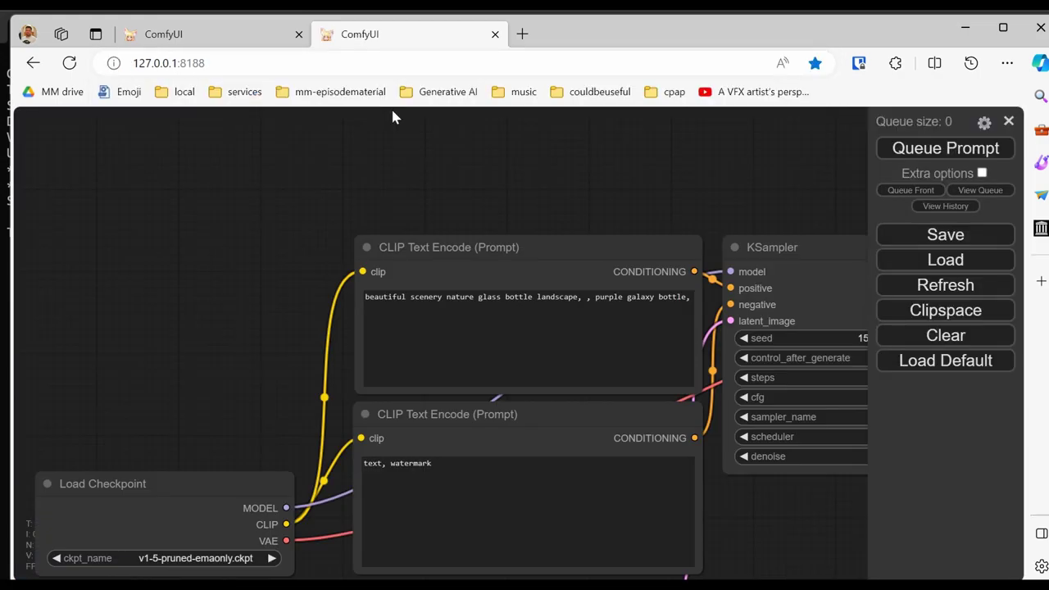
Spread out the CLIP Text Encode and Load Checkpoint nodes in both ComfyUI tabs.
{"action": "left_click_drag", "start_coordinate": [487, 251], "coordinate": [590, 78]}
{"action": "left_click", "coordinate": [492, 415]}
{"action": "left_click_drag", "start_coordinate": [493, 415], "coordinate": [690, 520]}
{"action": "left_click_drag", "start_coordinate": [139, 490], "coordinate": [154, 335]}
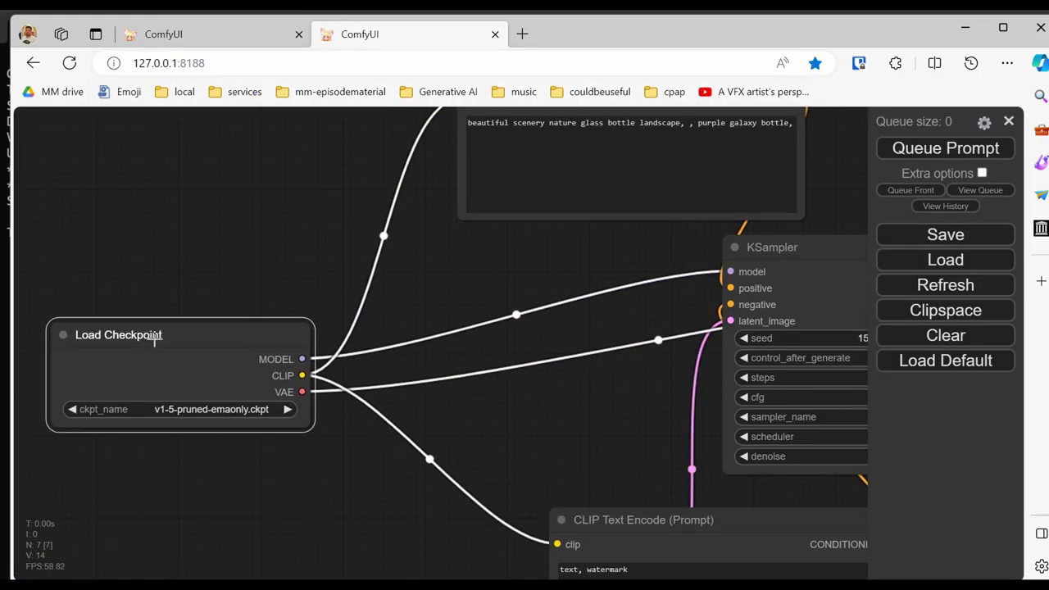
{"action": "left_click", "coordinate": [182, 41]}
{"action": "left_click_drag", "start_coordinate": [553, 246], "coordinate": [360, 143]}
{"action": "left_click", "coordinate": [347, 33]}
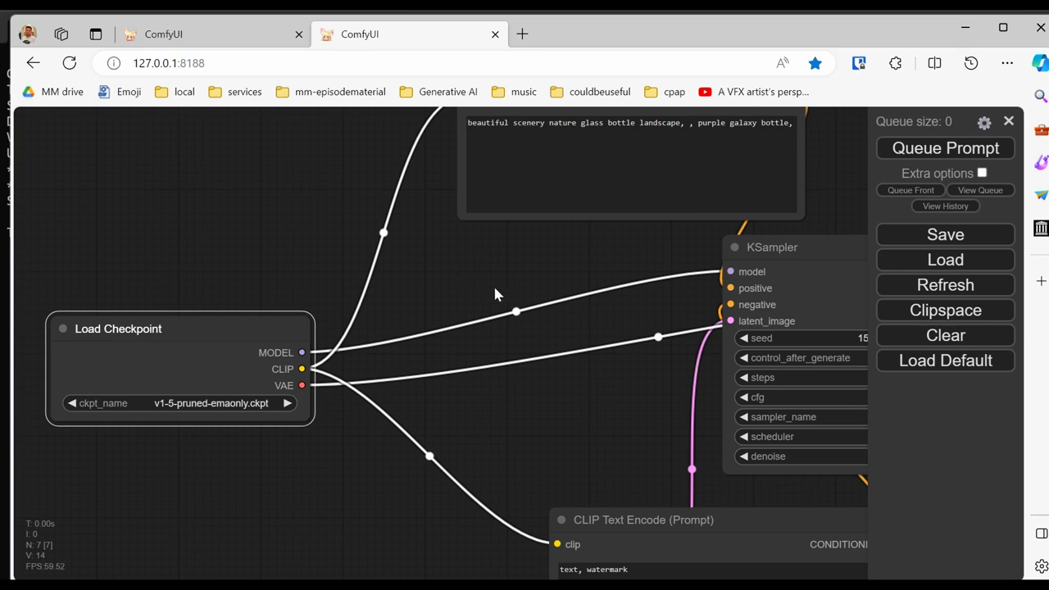
{"action": "scroll", "coordinate": [549, 298], "scroll_direction": "down", "scroll_amount": 2}
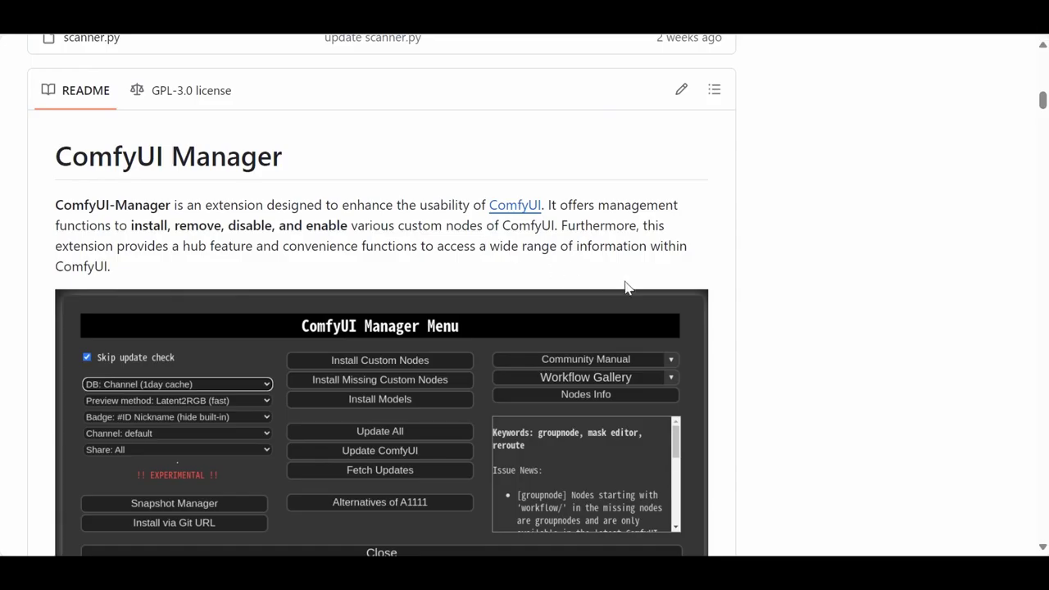
{"action": "scroll", "coordinate": [687, 294], "scroll_direction": "up", "scroll_amount": 1}
Scroll to the ComfyUI-Manager Installation section and highlight its git clone command.
{"action": "scroll", "coordinate": [687, 293], "scroll_direction": "up", "scroll_amount": 2}
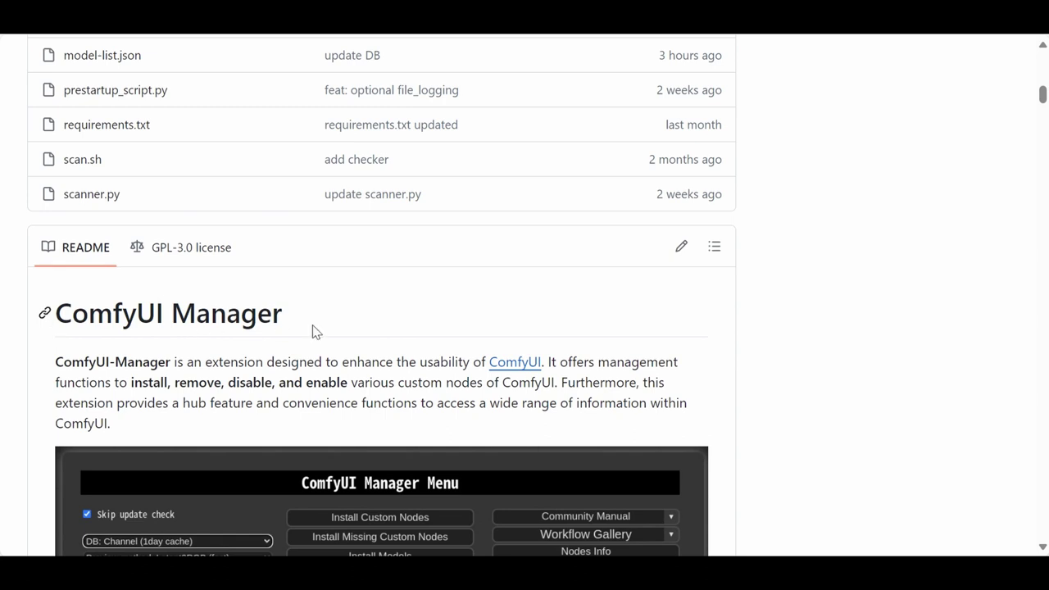
{"action": "scroll", "coordinate": [311, 332], "scroll_direction": "down", "scroll_amount": 3}
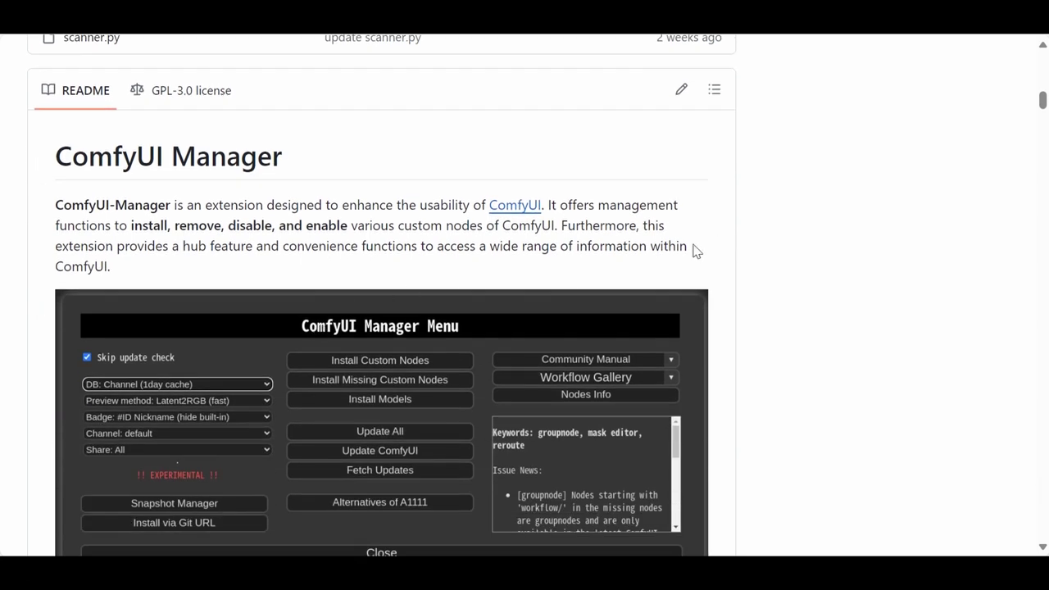
{"action": "scroll", "coordinate": [696, 251], "scroll_direction": "down", "scroll_amount": 1}
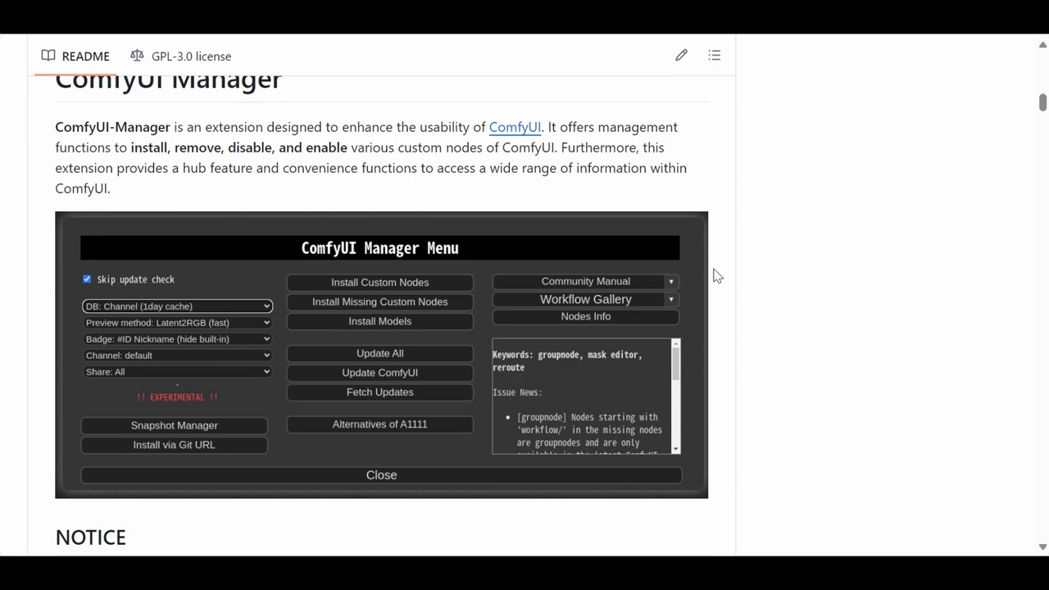
{"action": "scroll", "coordinate": [714, 276], "scroll_direction": "down", "scroll_amount": 4}
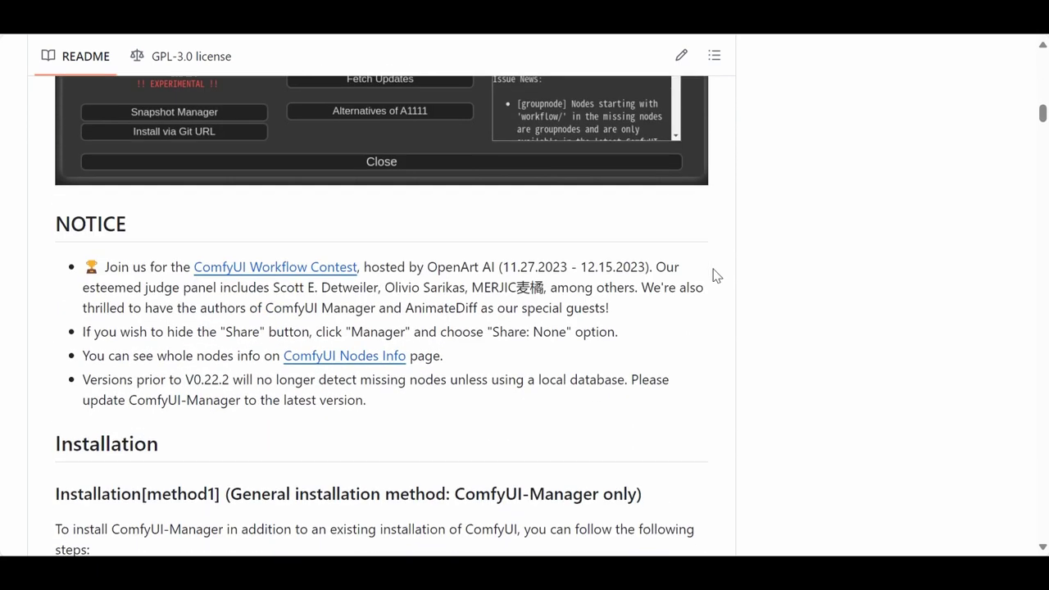
{"action": "scroll", "coordinate": [714, 276], "scroll_direction": "down", "scroll_amount": 5}
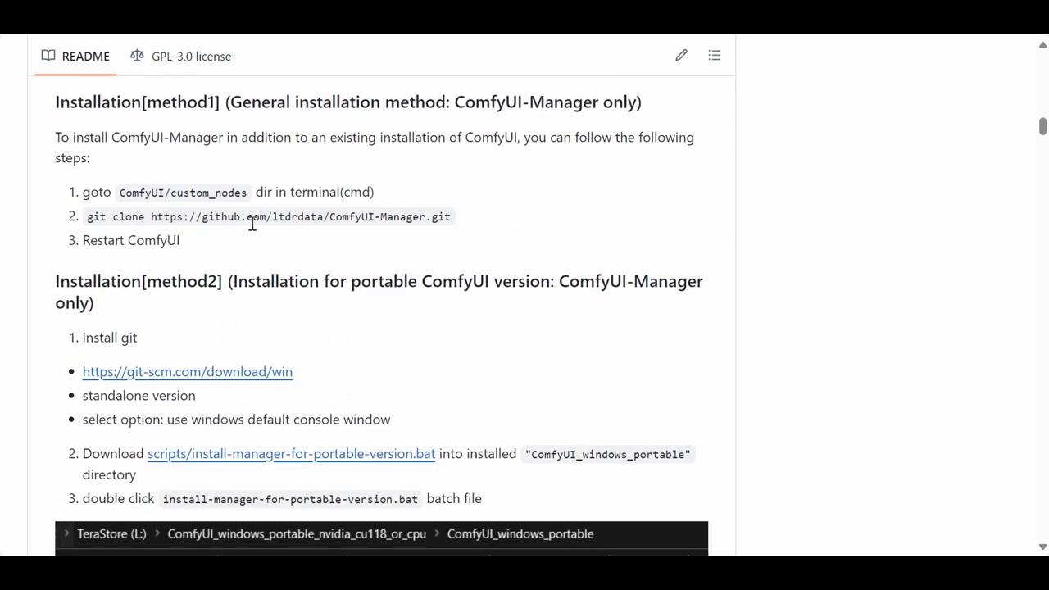
{"action": "left_click_drag", "start_coordinate": [87, 216], "coordinate": [536, 227]}
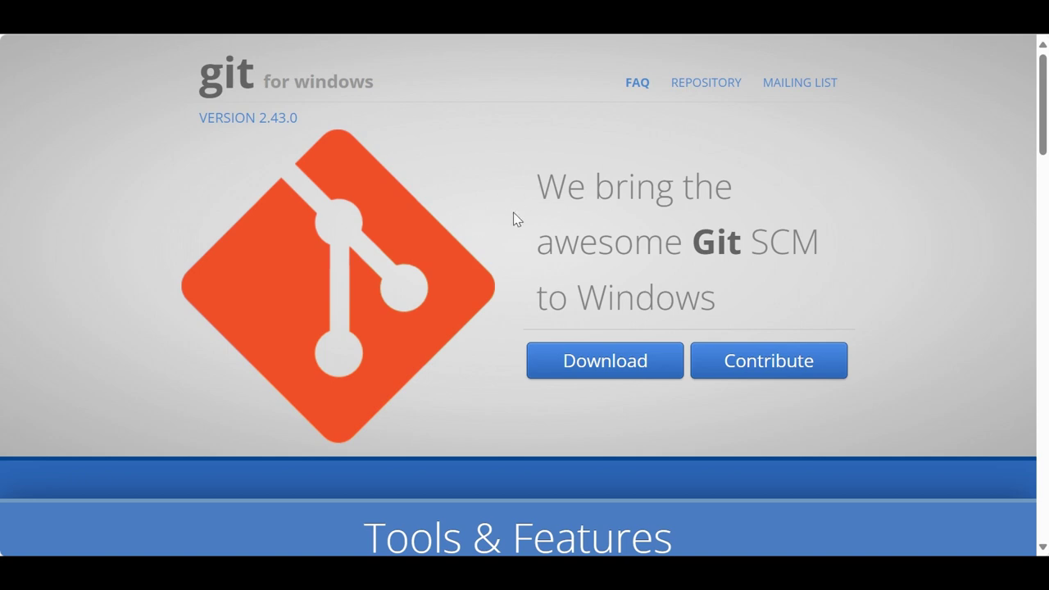
{"action": "scroll", "coordinate": [540, 171], "scroll_direction": "down", "scroll_amount": 2}
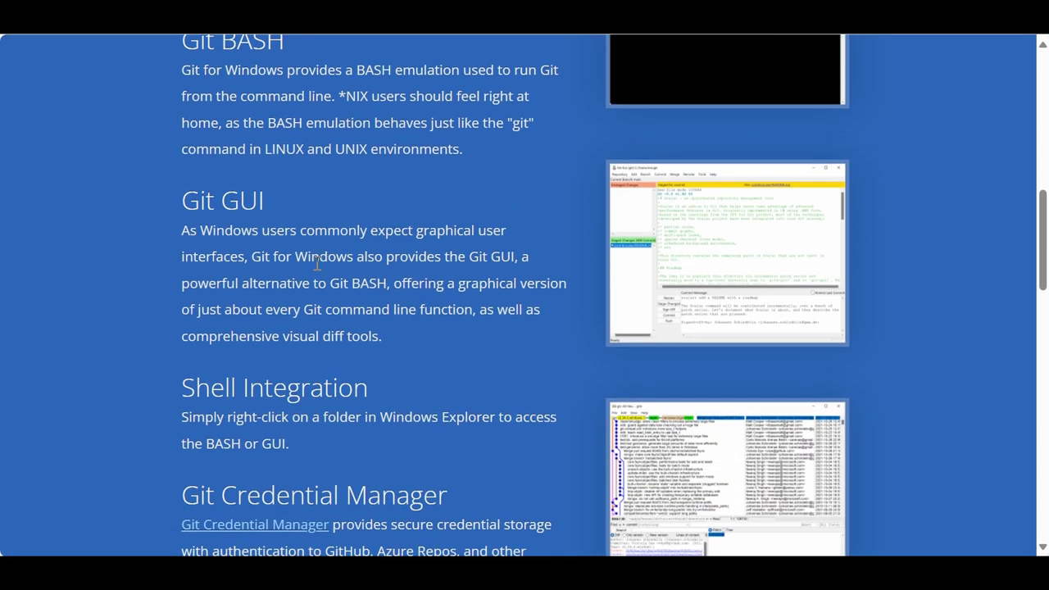
{"action": "scroll", "coordinate": [487, 269], "scroll_direction": "down", "scroll_amount": 2}
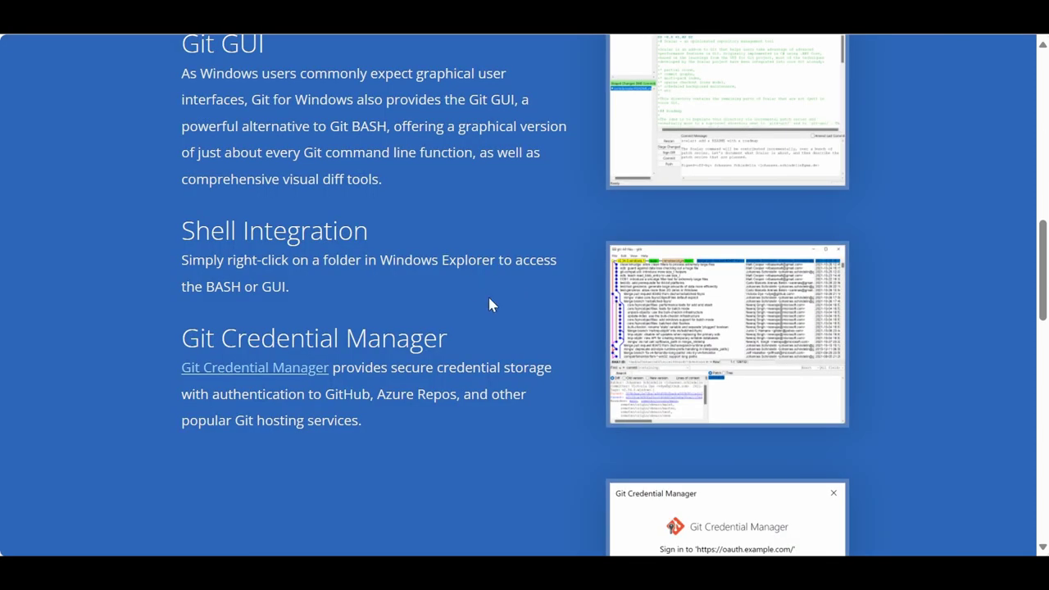
{"action": "scroll", "coordinate": [490, 299], "scroll_direction": "down", "scroll_amount": 1}
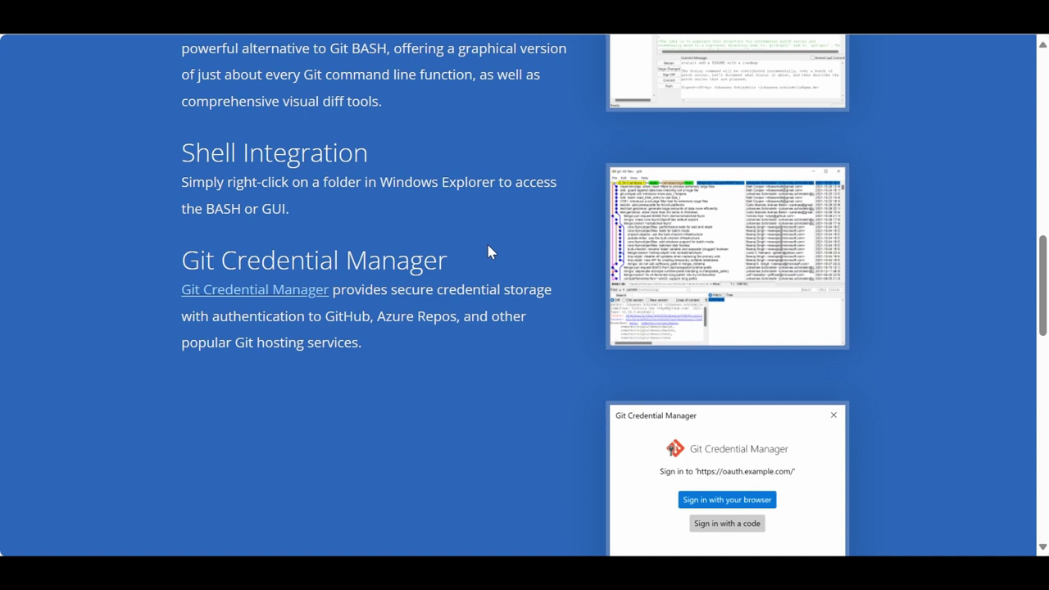
{"action": "scroll", "coordinate": [480, 240], "scroll_direction": "down", "scroll_amount": 1}
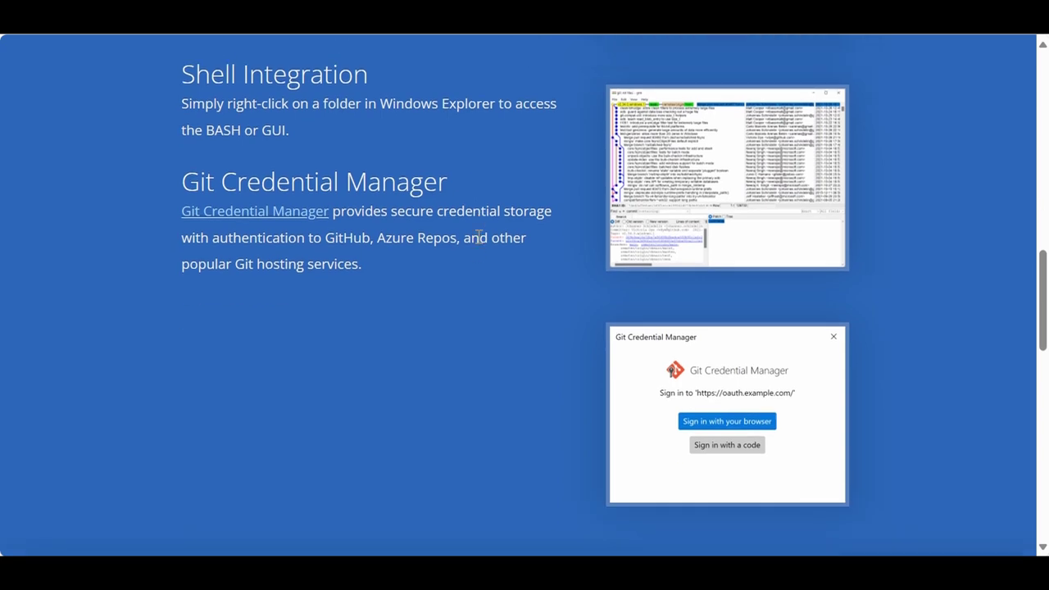
{"action": "scroll", "coordinate": [480, 238], "scroll_direction": "up", "scroll_amount": 6}
{"action": "scroll", "coordinate": [479, 240], "scroll_direction": "up", "scroll_amount": 3}
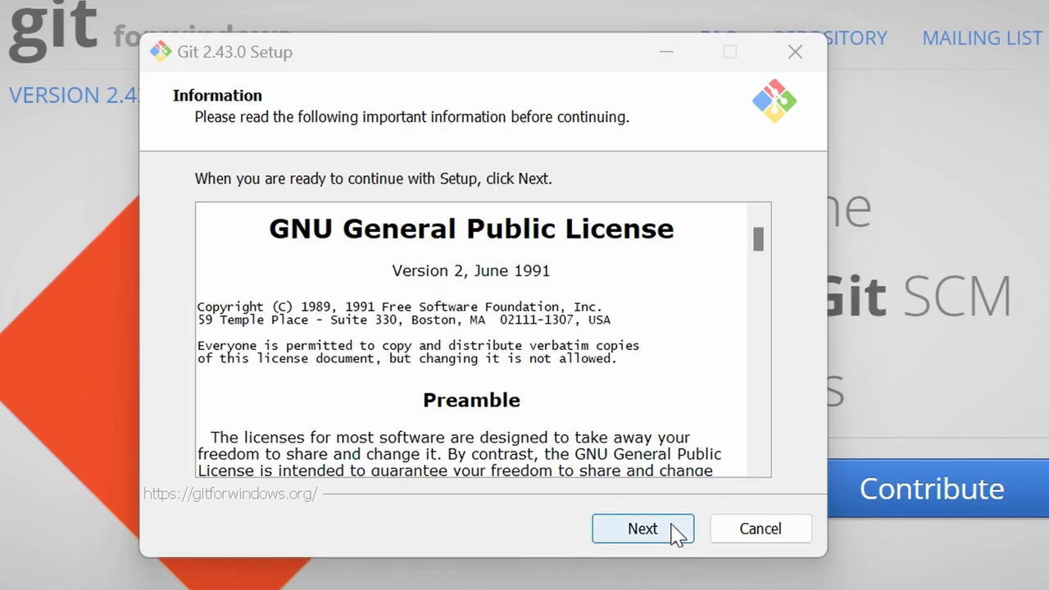
Keep Git's default license, location, components (Scalar unchecked) and Start Menu folder, then list the editor choices.
{"action": "left_click", "coordinate": [672, 529]}
{"action": "left_click", "coordinate": [652, 532]}
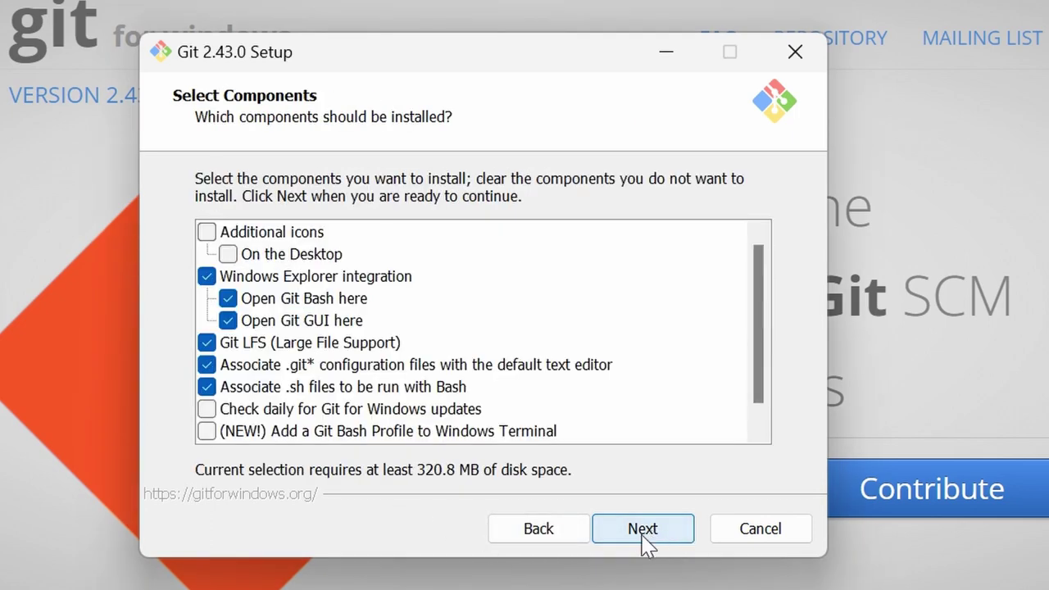
{"action": "scroll", "coordinate": [323, 398], "scroll_direction": "down", "scroll_amount": 1}
{"action": "left_click", "coordinate": [273, 432]}
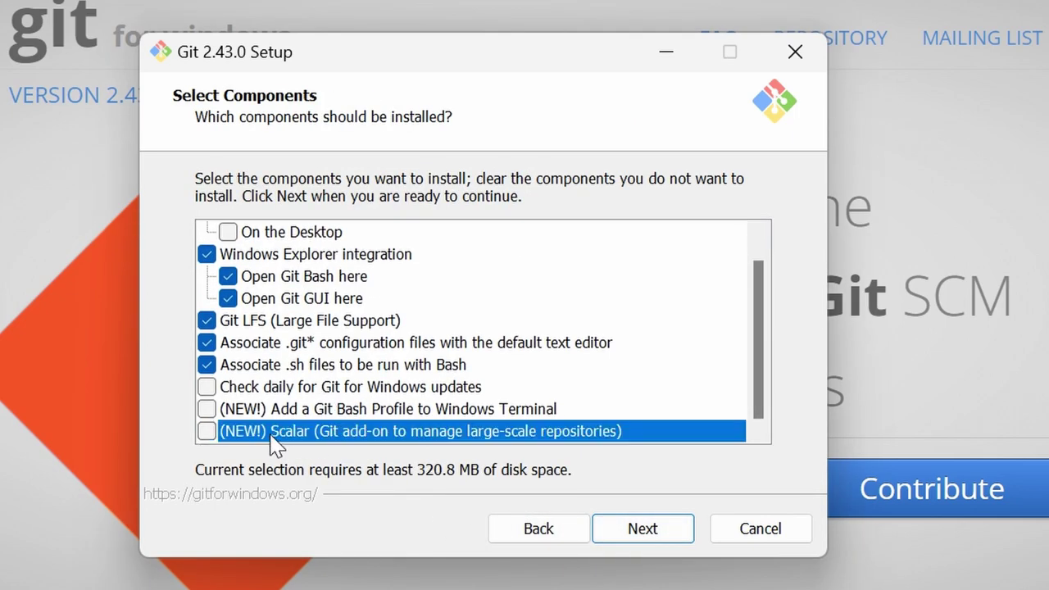
{"action": "scroll", "coordinate": [440, 419], "scroll_direction": "up", "scroll_amount": 1}
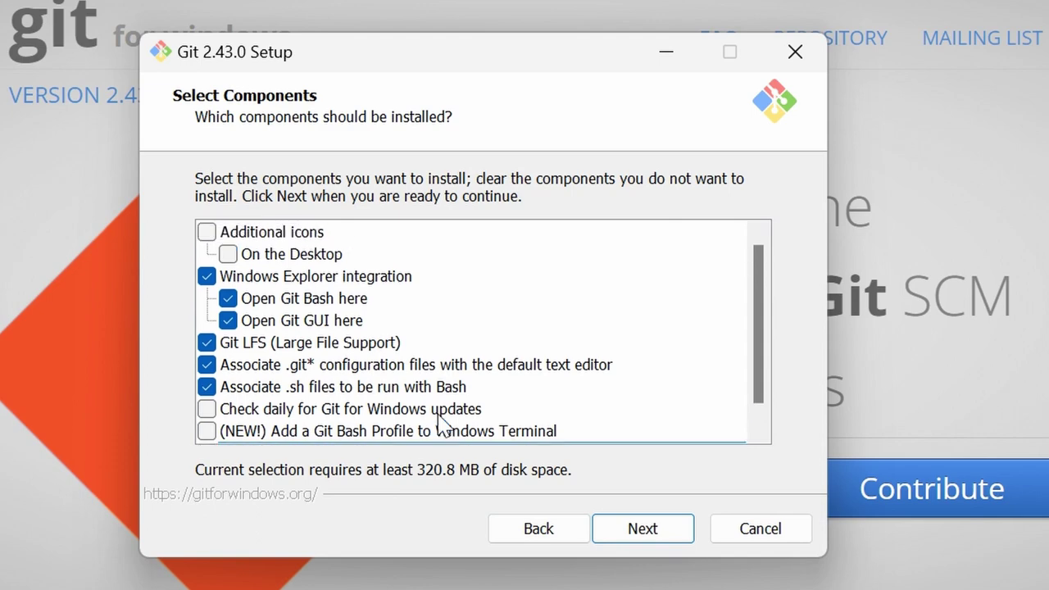
{"action": "left_click", "coordinate": [648, 529]}
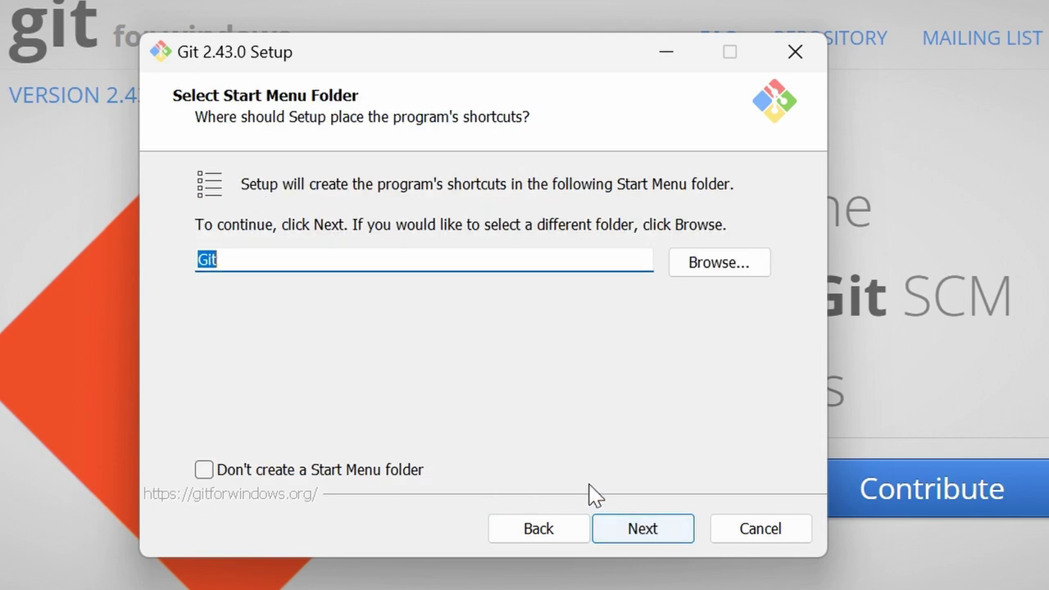
{"action": "left_click", "coordinate": [668, 531]}
{"action": "left_click", "coordinate": [388, 197]}
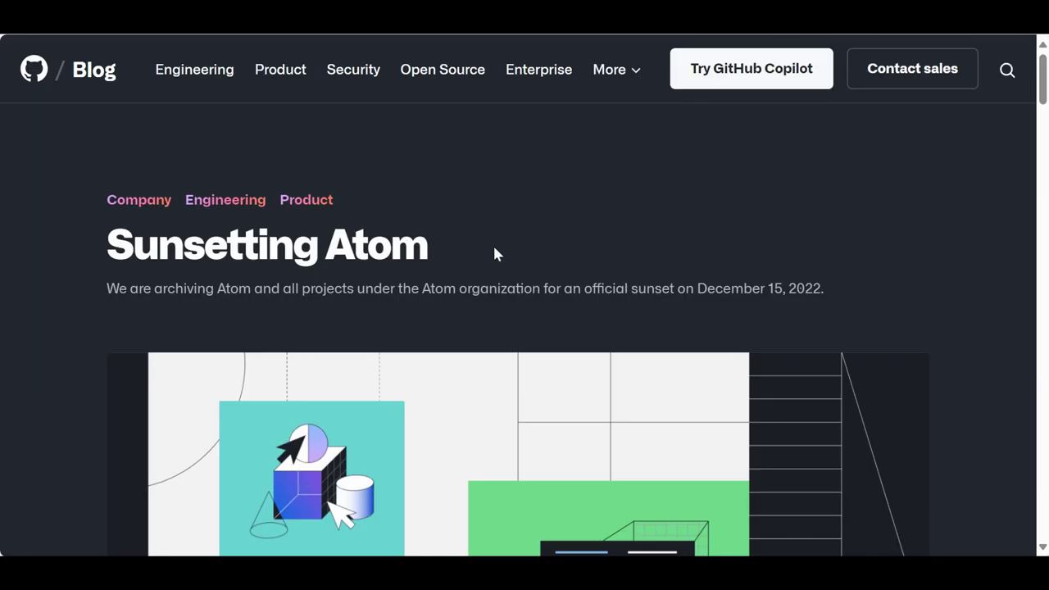
Highlight the 'Sunsetting Atom' headline on GitHub's blog post.
{"action": "left_click_drag", "start_coordinate": [494, 255], "coordinate": [19, 246]}
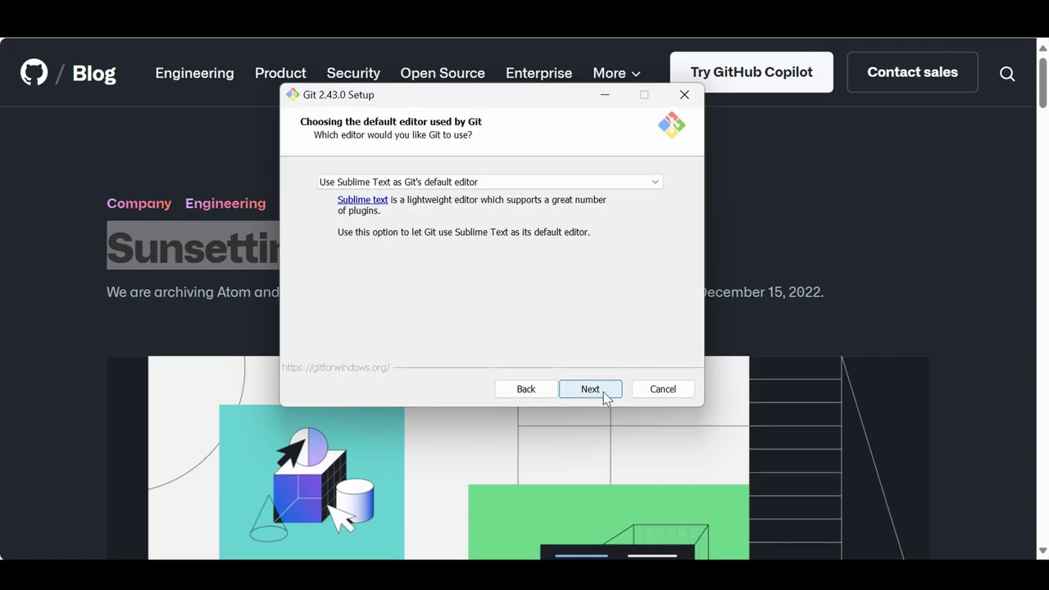
Accept the default editor, Git-chosen branch name, command-line PATH access, bundled OpenSSH and OpenSSL.
{"action": "left_click", "coordinate": [604, 392]}
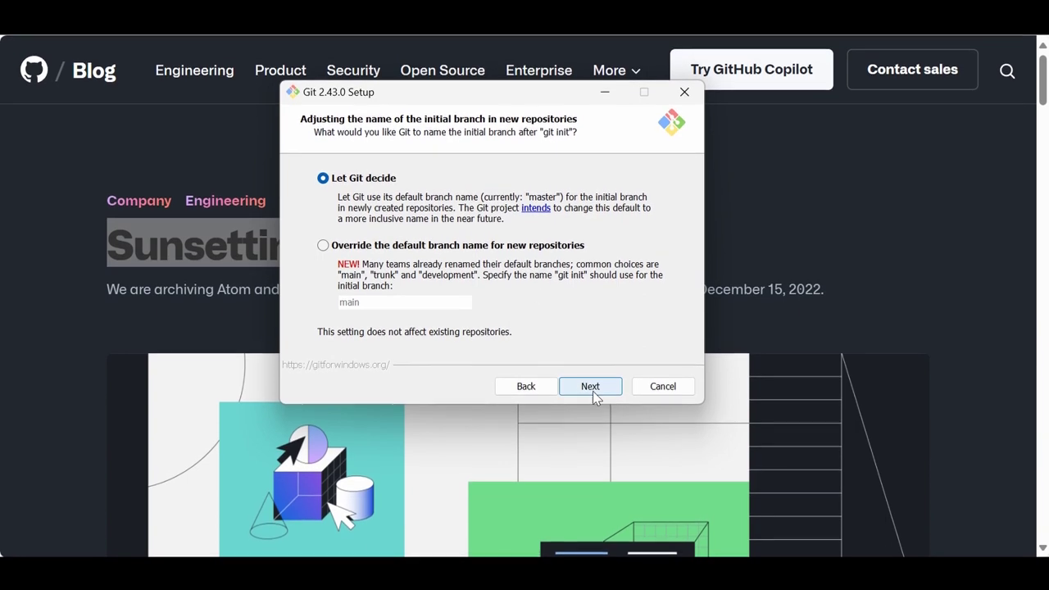
{"action": "left_click", "coordinate": [591, 387]}
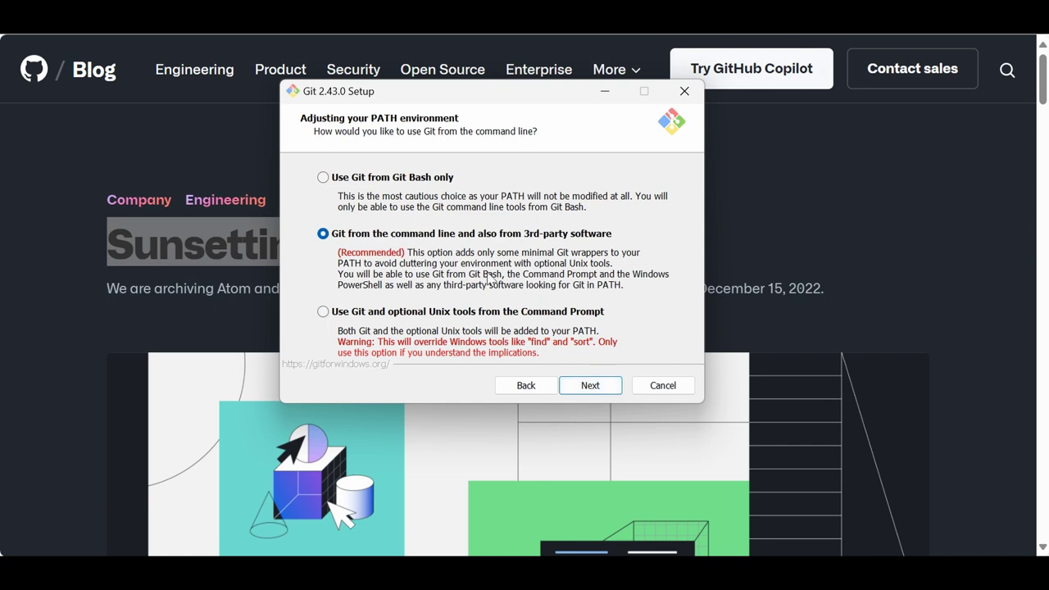
{"action": "left_click", "coordinate": [590, 392]}
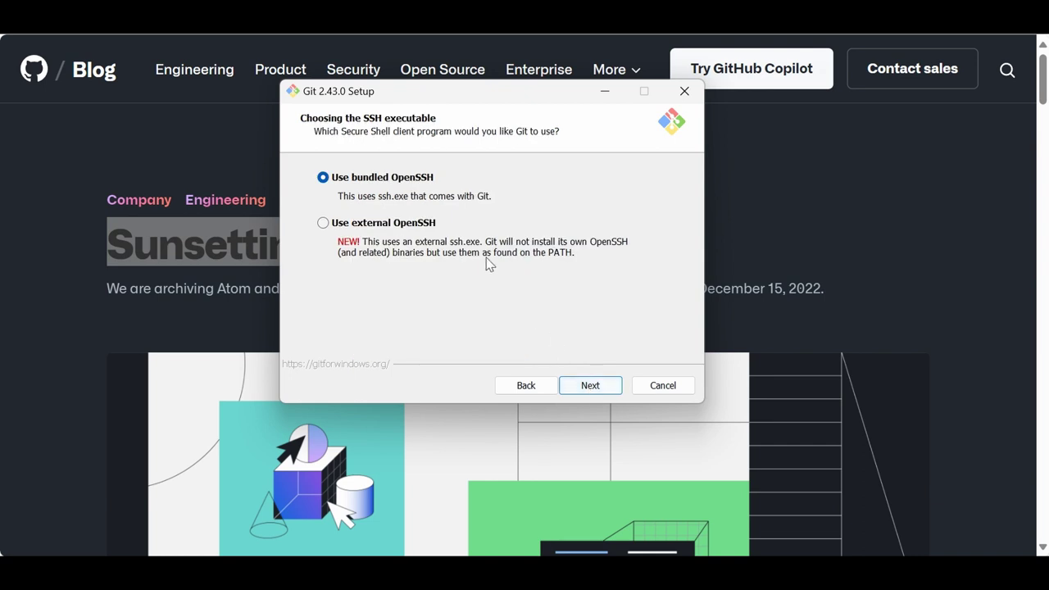
{"action": "left_click", "coordinate": [590, 386]}
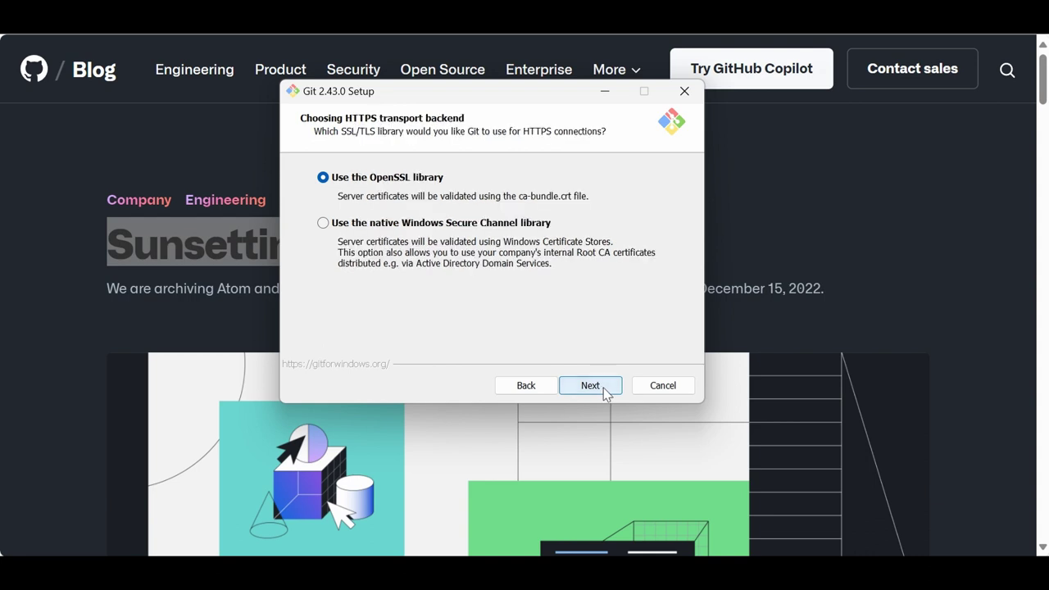
{"action": "left_click", "coordinate": [591, 385]}
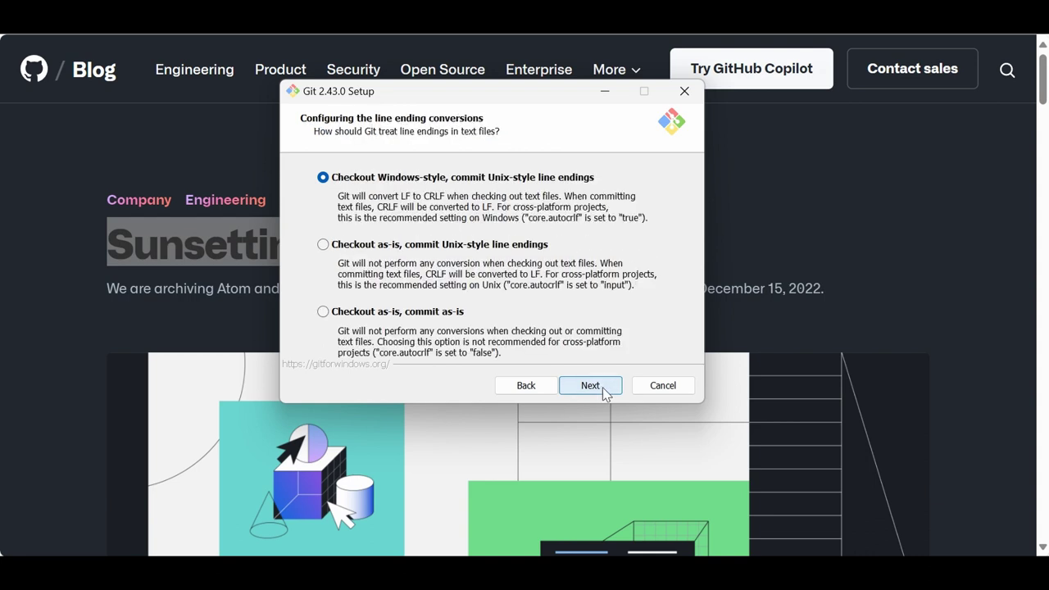
Keep Windows-style line endings, MinTTY, fast-forward pull, credential helper and caching, then start installing Git.
{"action": "left_click", "coordinate": [603, 388]}
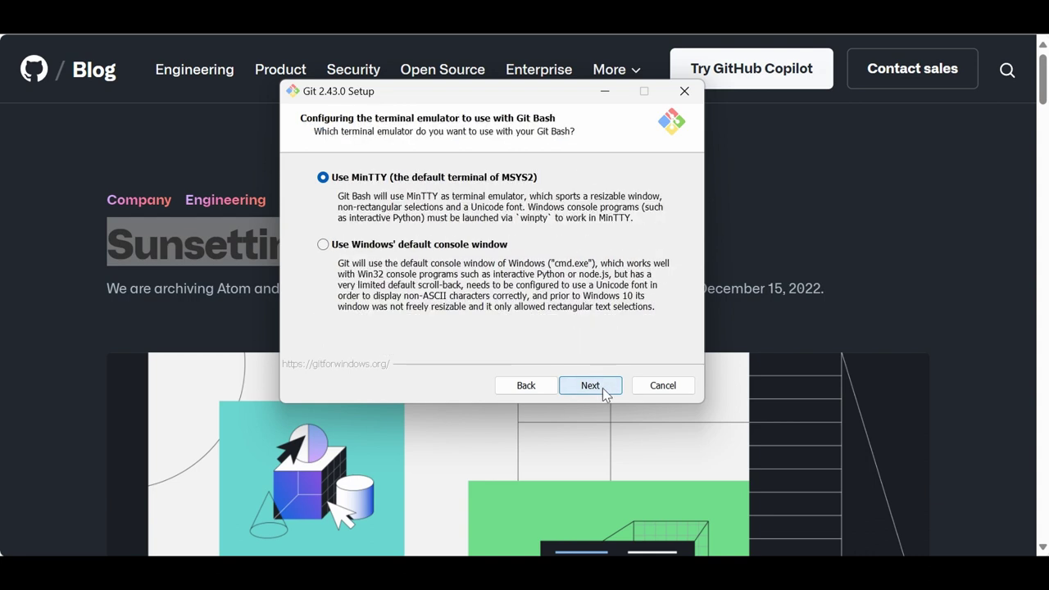
{"action": "left_click", "coordinate": [601, 389]}
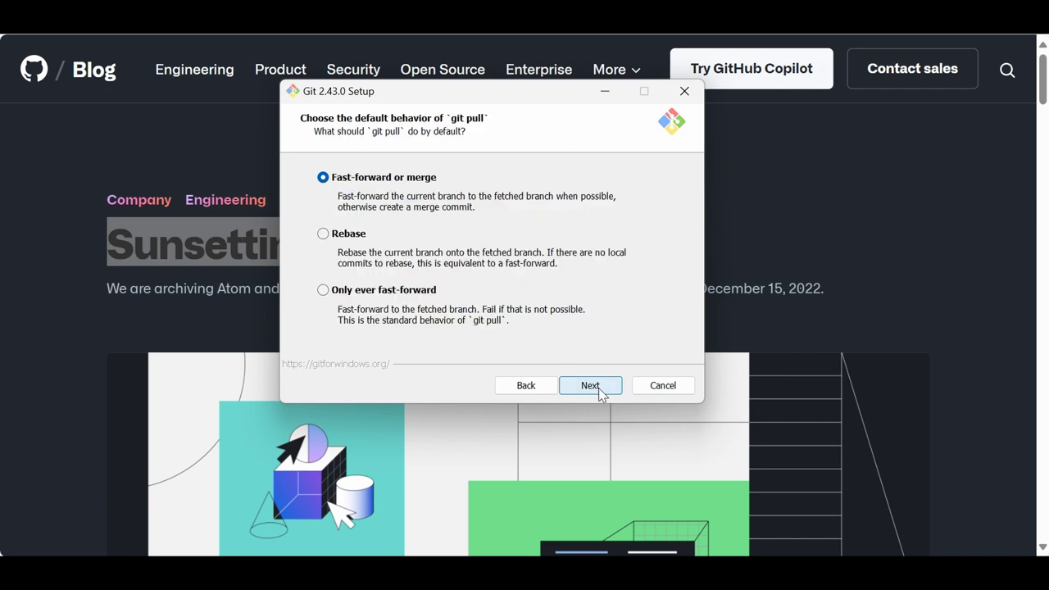
{"action": "left_click", "coordinate": [602, 396]}
{"action": "left_click", "coordinate": [603, 395]}
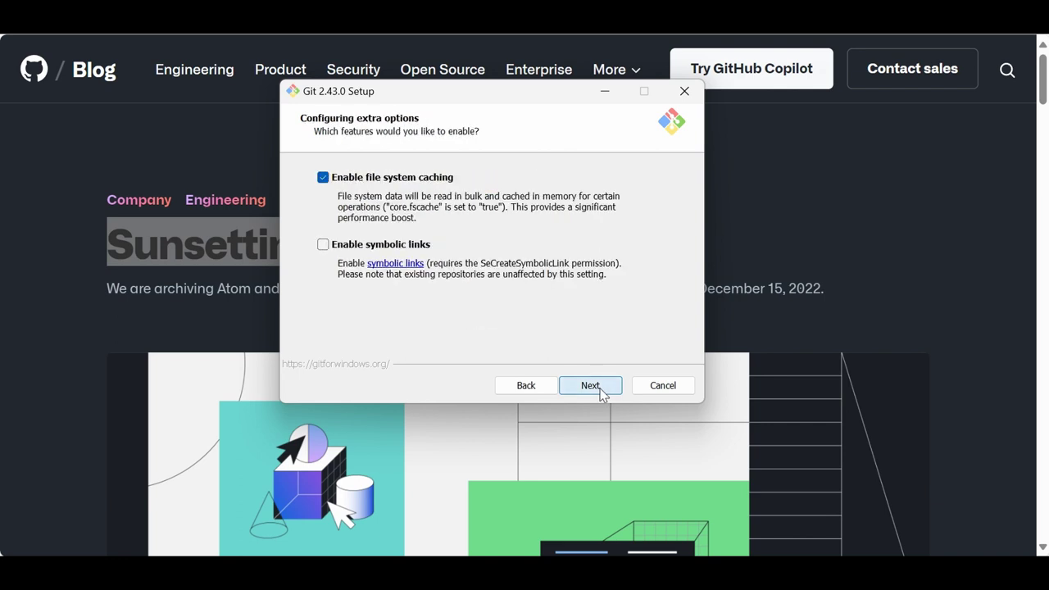
{"action": "left_click", "coordinate": [602, 395]}
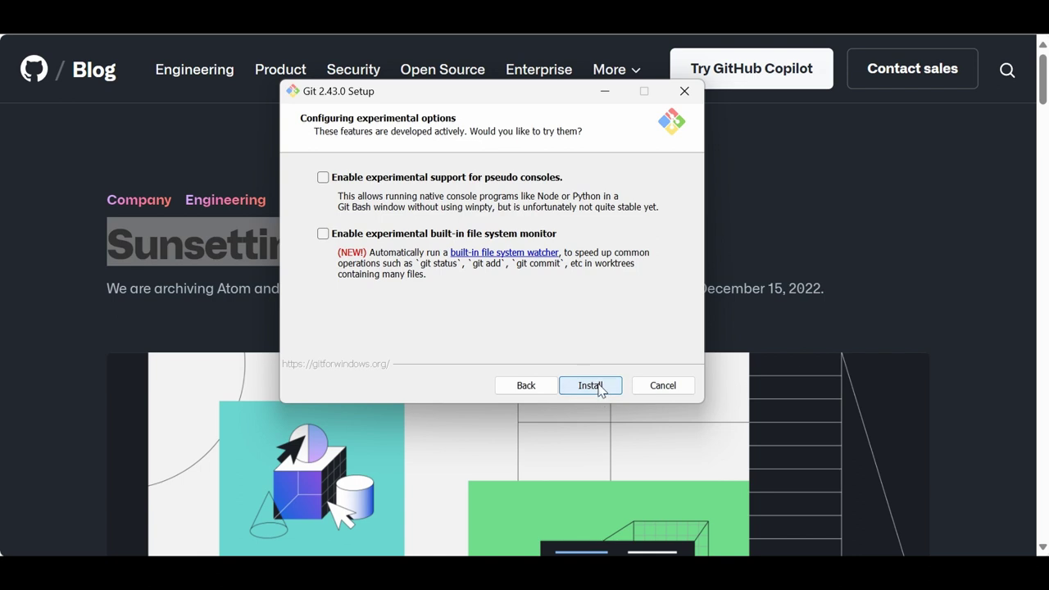
{"action": "left_click", "coordinate": [601, 390]}
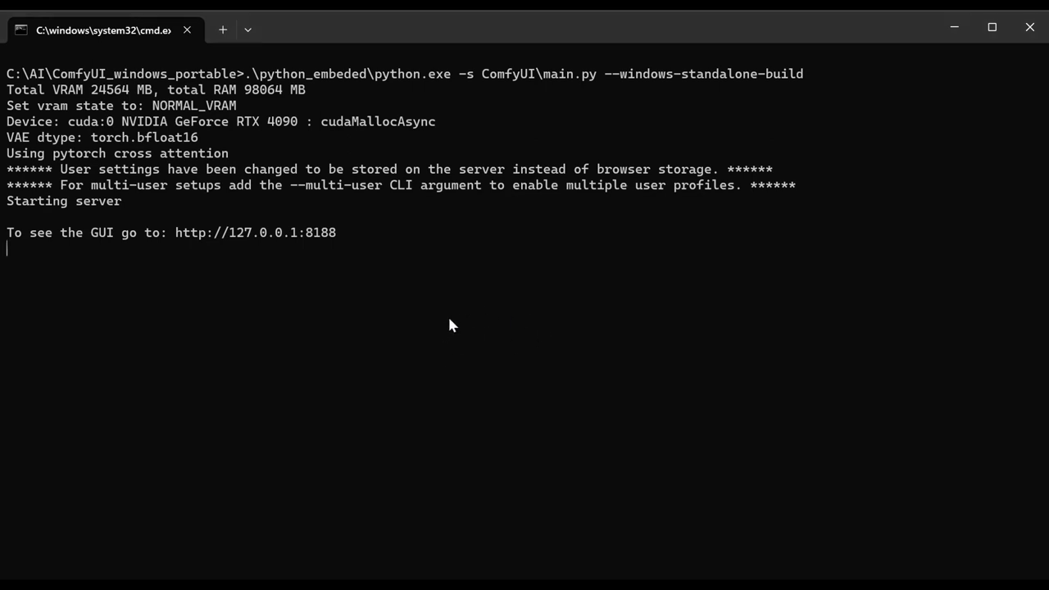
Stop the ComfyUI server with Ctrl+C and answer Y to terminate the batch job.
{"action": "key", "text": "ctrl+c"}
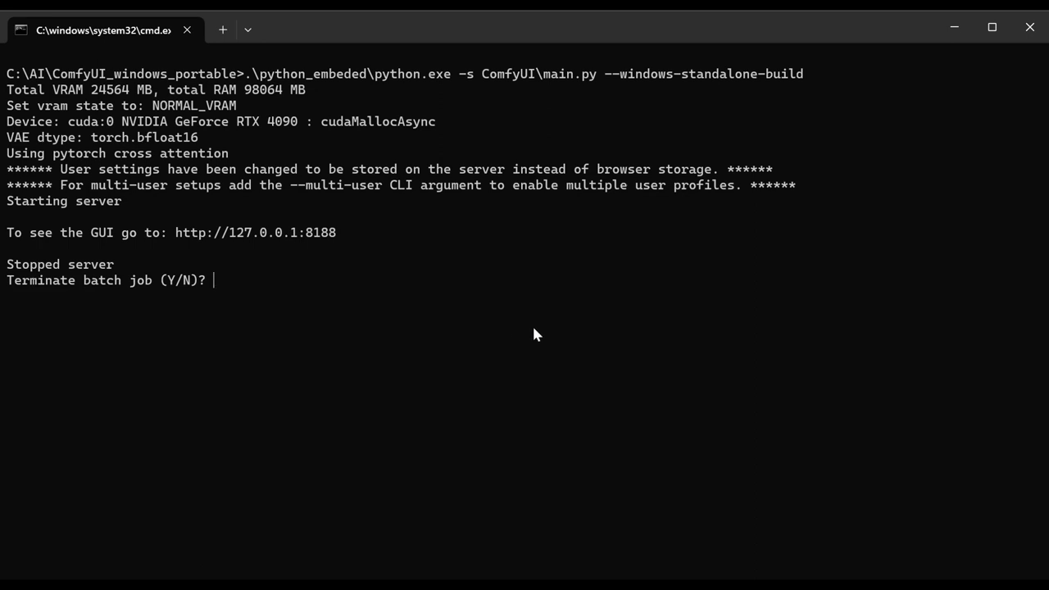
{"action": "type", "text": "Y"}
{"action": "key", "text": "Return"}
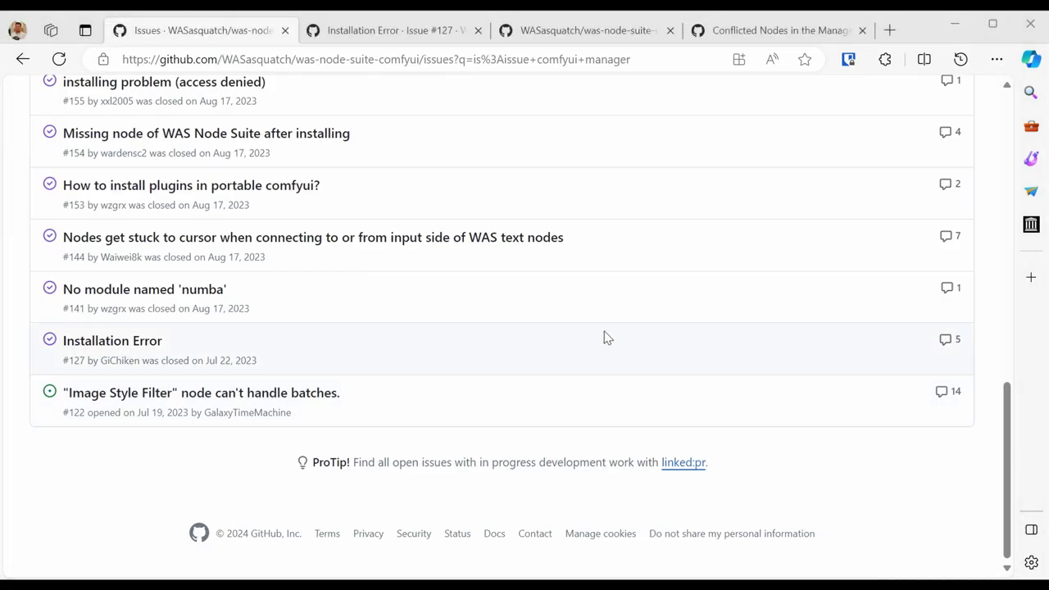
Browse to AI > ComfyUI_windows_portable > ComfyUI > custom_nodes in File Explorer.
{"action": "key", "text": "alt+Tab"}
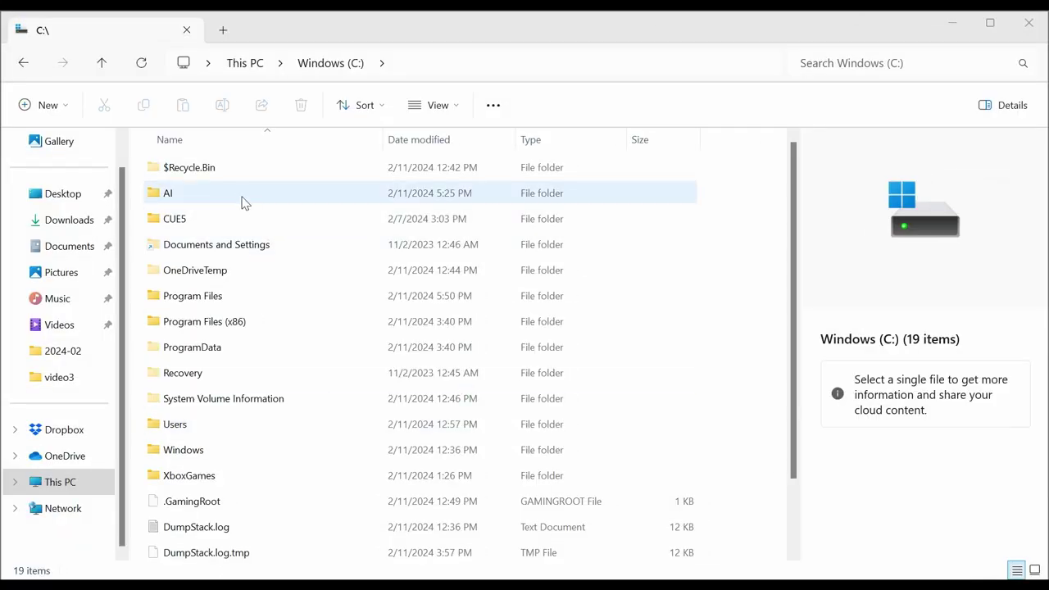
{"action": "double_click", "coordinate": [240, 195]}
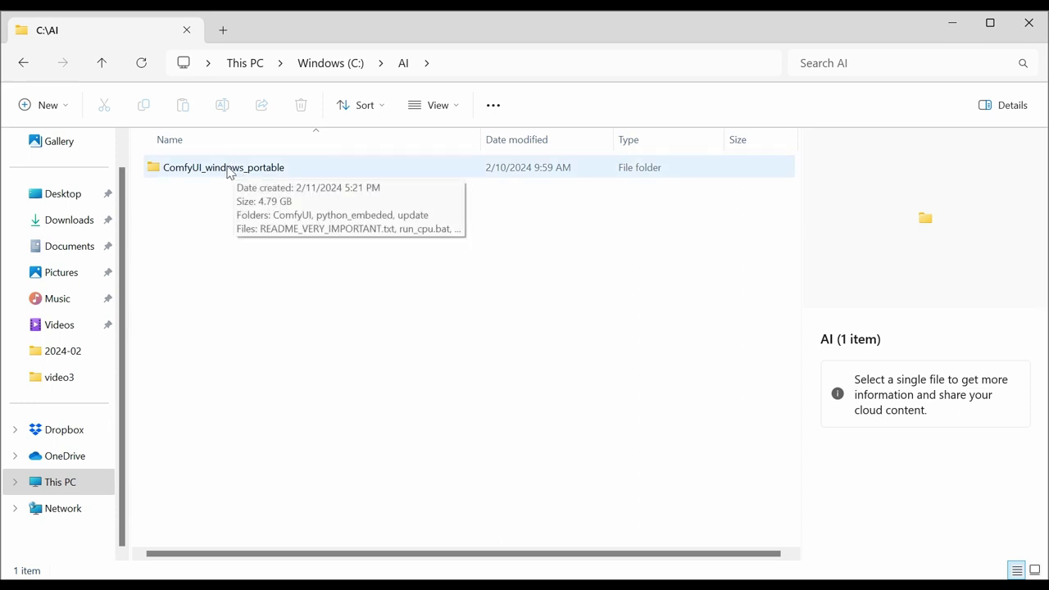
{"action": "double_click", "coordinate": [230, 172]}
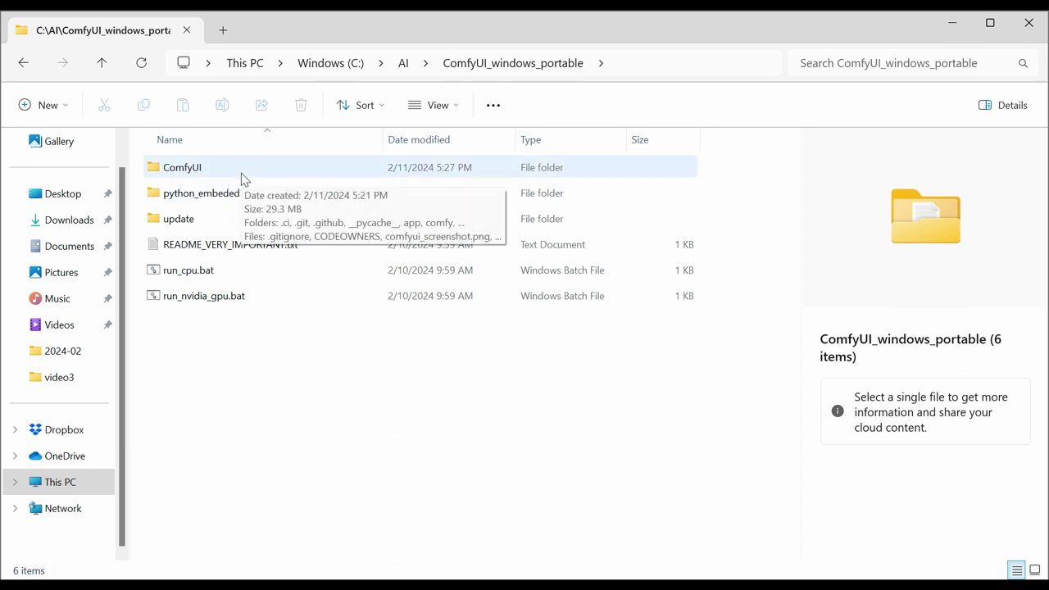
{"action": "double_click", "coordinate": [241, 173]}
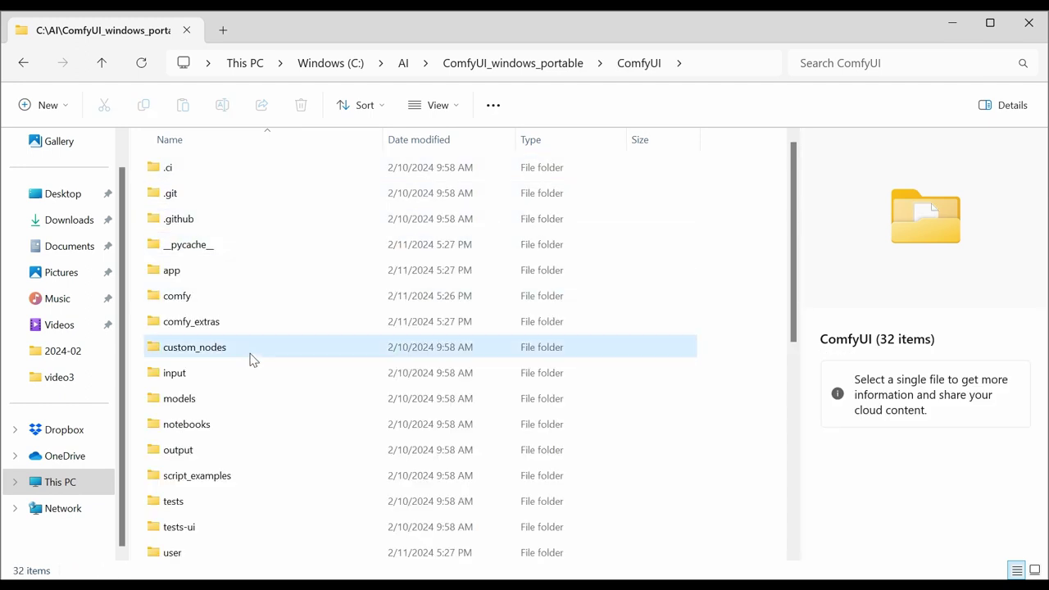
{"action": "double_click", "coordinate": [253, 361]}
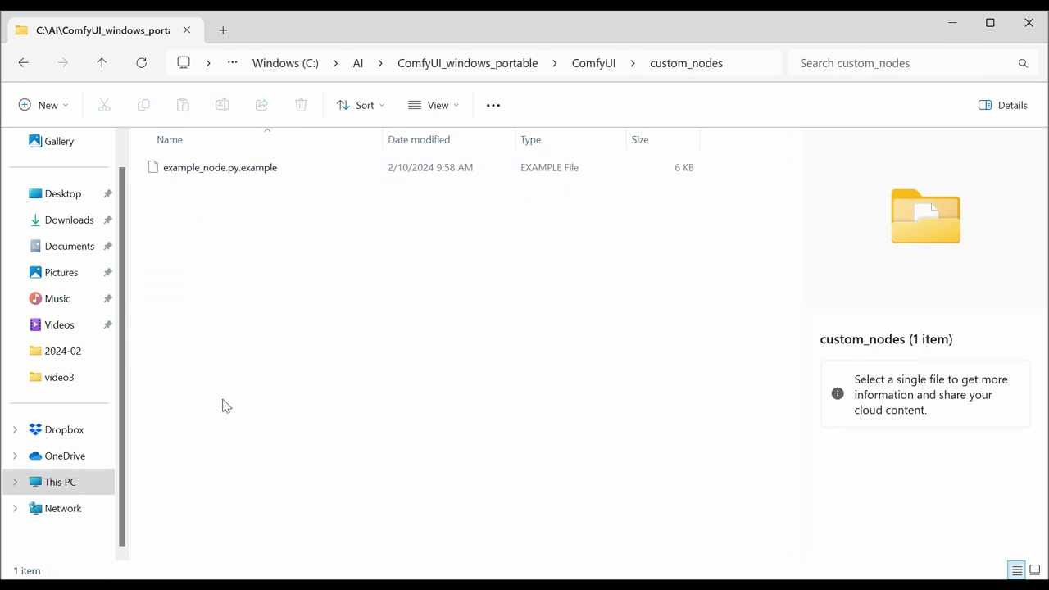
Launch a Command Prompt in custom_nodes by entering cmd in the address bar, and reposition it.
{"action": "left_click", "coordinate": [739, 62]}
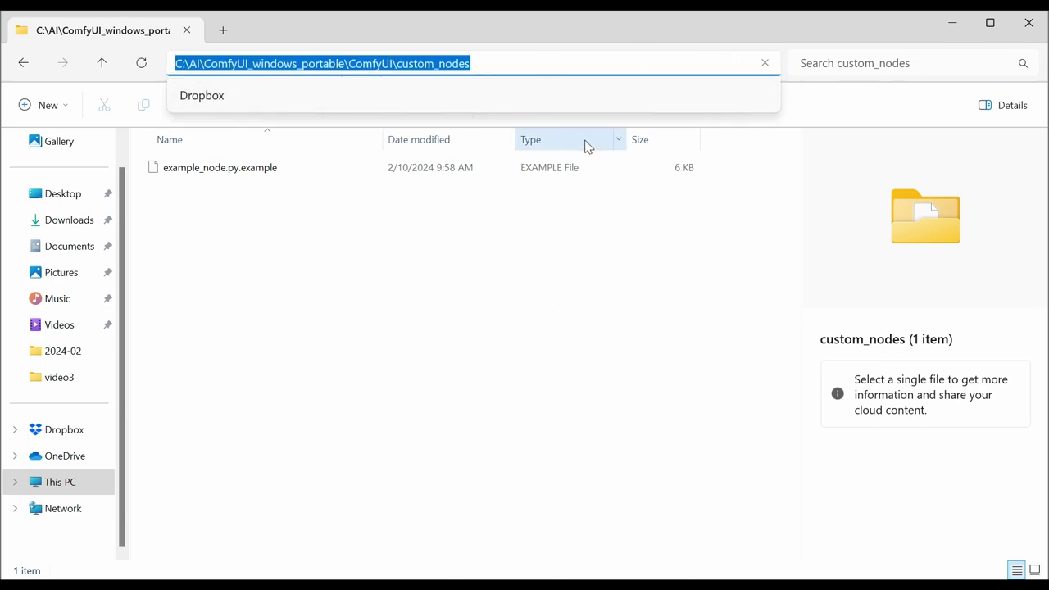
{"action": "type", "text": "cmd"}
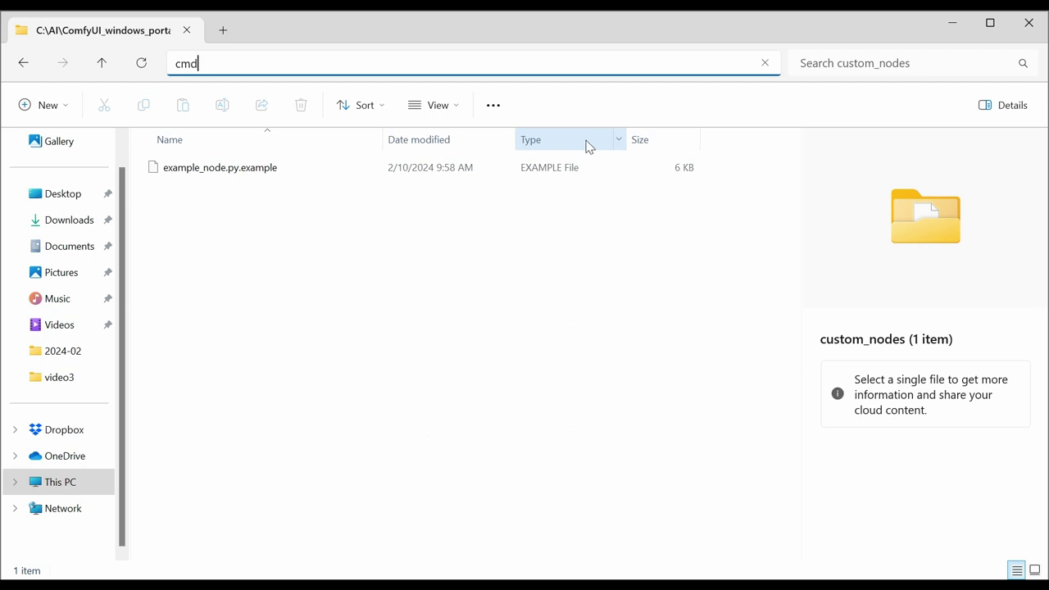
{"action": "key", "text": "Return"}
{"action": "left_click_drag", "start_coordinate": [547, 241], "coordinate": [495, 67]}
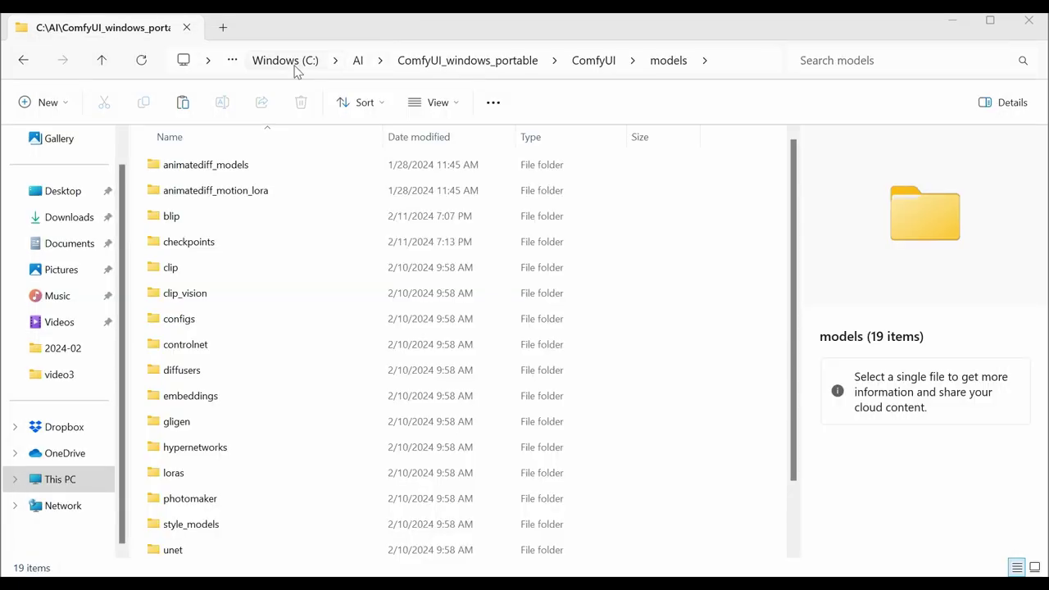
Navigate from C: through AI > ComfyUI_windows_portable > ComfyUI > models into the checkpoints folder.
{"action": "left_click", "coordinate": [297, 65]}
{"action": "double_click", "coordinate": [246, 192]}
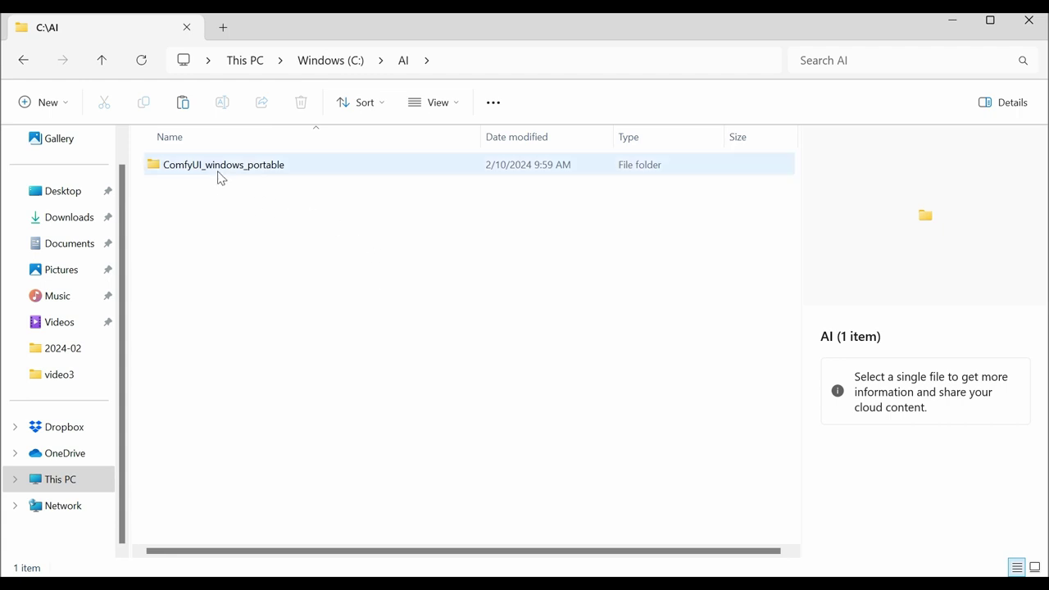
{"action": "left_click", "coordinate": [221, 173]}
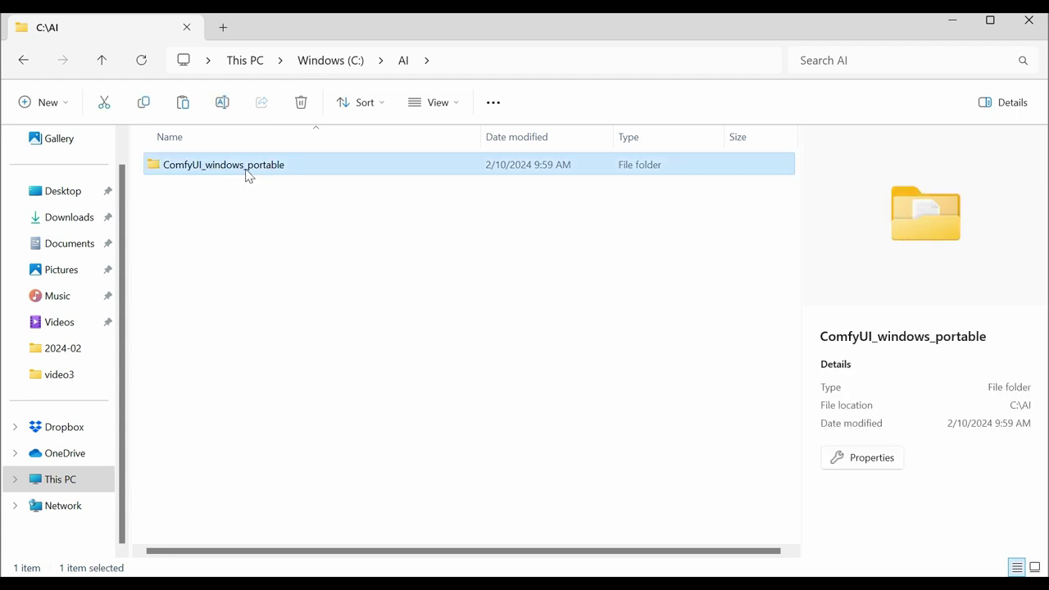
{"action": "mouse_move", "coordinate": [248, 173]}
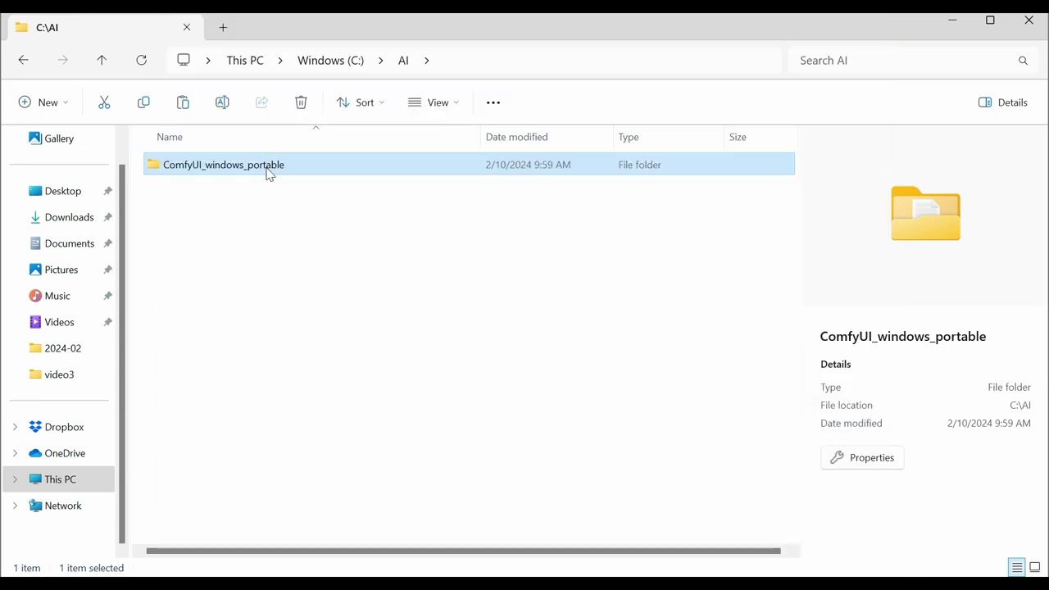
{"action": "mouse_move", "coordinate": [267, 173]}
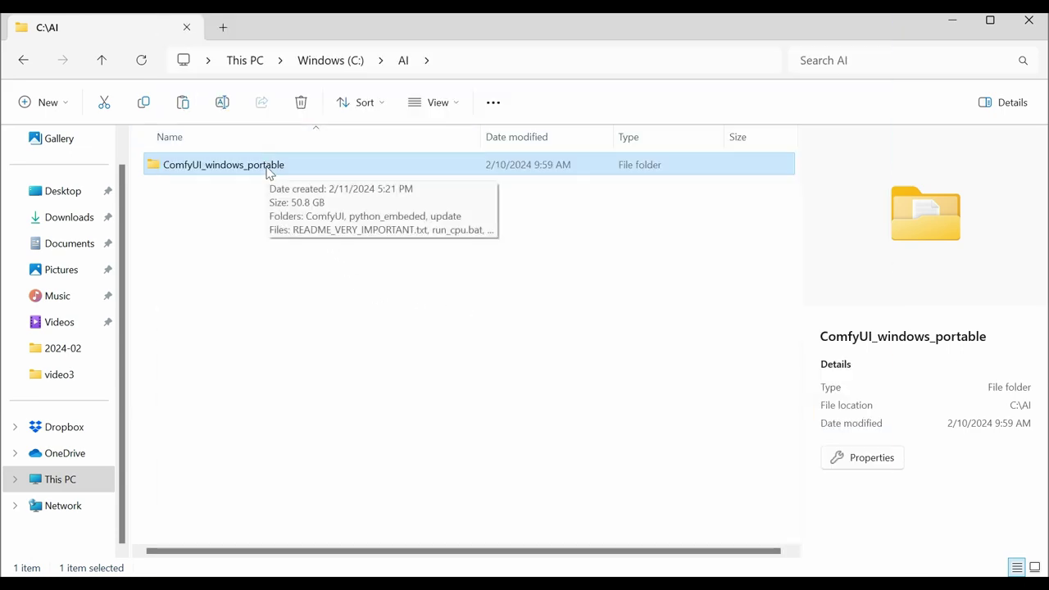
{"action": "double_click", "coordinate": [271, 171]}
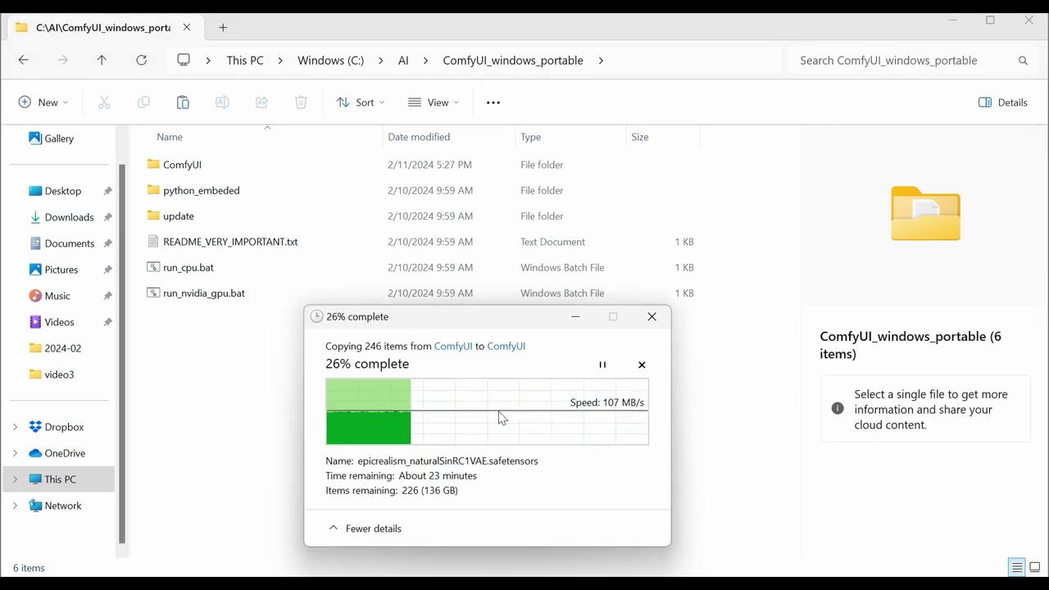
{"action": "double_click", "coordinate": [200, 171]}
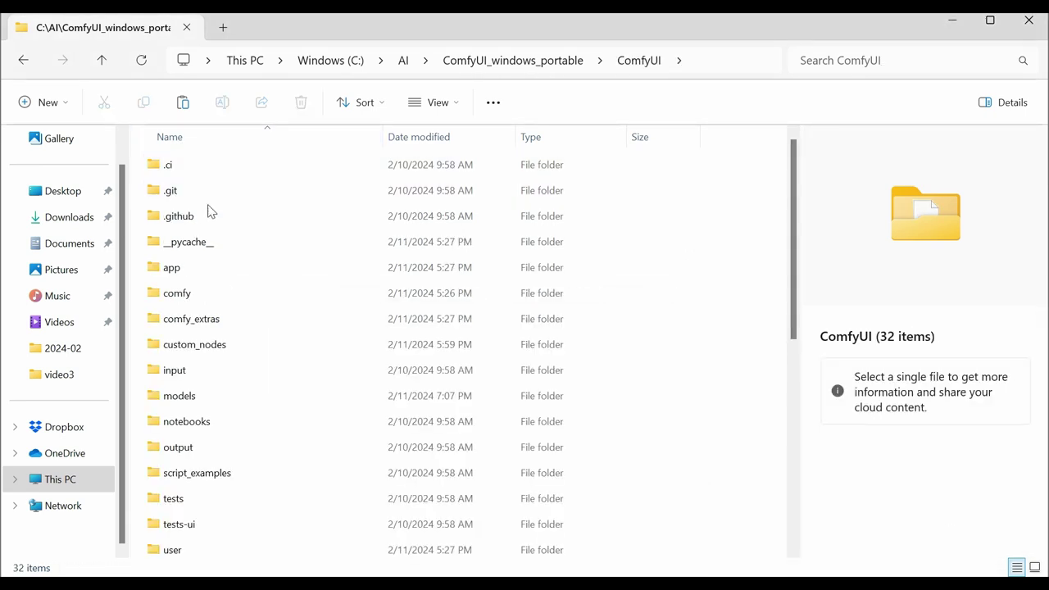
{"action": "double_click", "coordinate": [200, 400]}
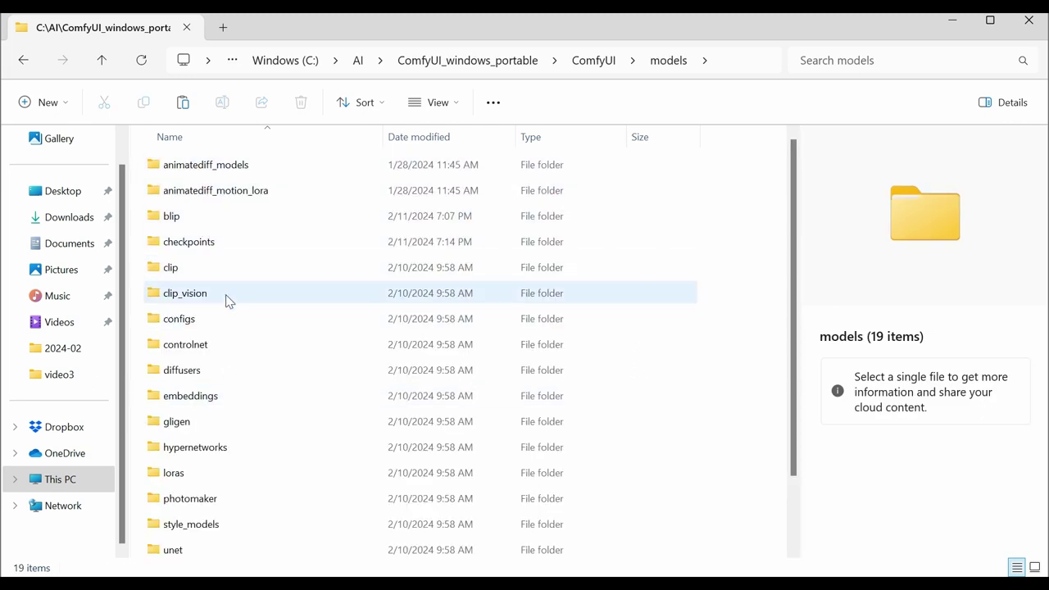
{"action": "scroll", "coordinate": [292, 415], "scroll_direction": "down", "scroll_amount": 1}
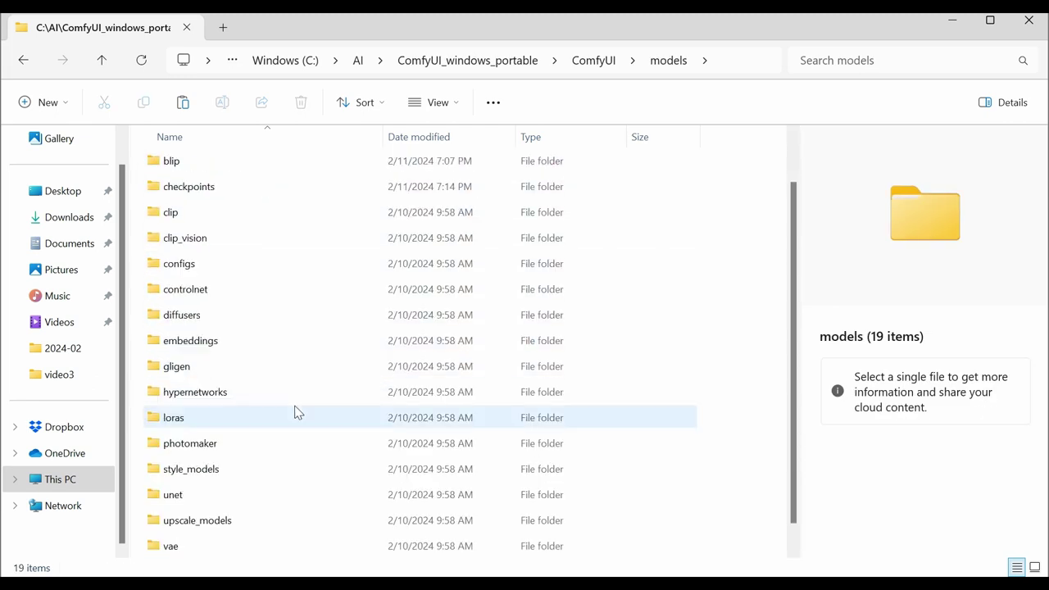
{"action": "double_click", "coordinate": [223, 197]}
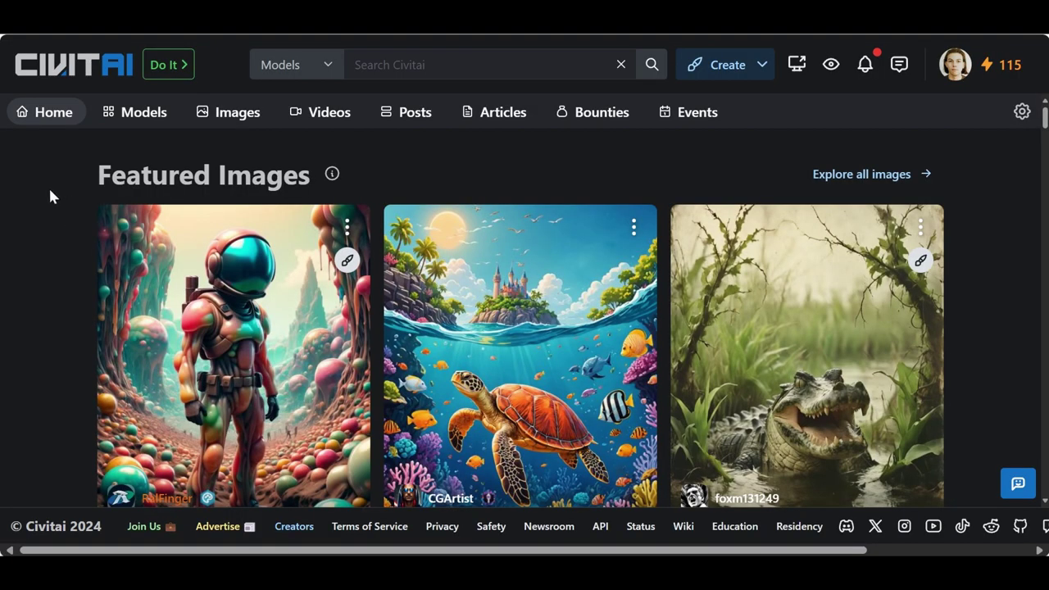
Open the epiCRealism checkpoint page from Civitai search and scroll down through its examples and details.
{"action": "left_click", "coordinate": [413, 65]}
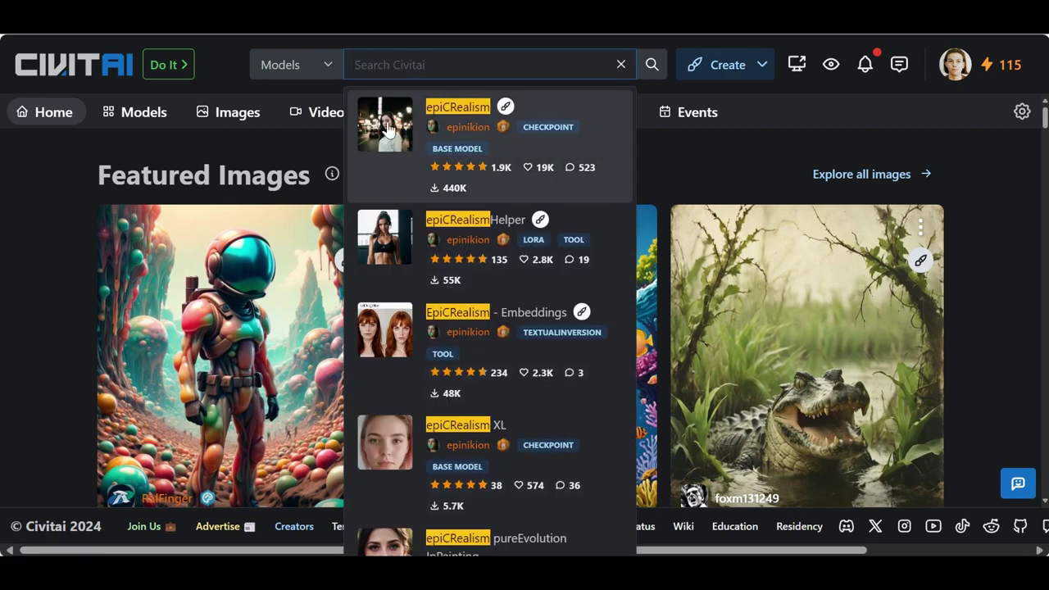
{"action": "left_click", "coordinate": [387, 155]}
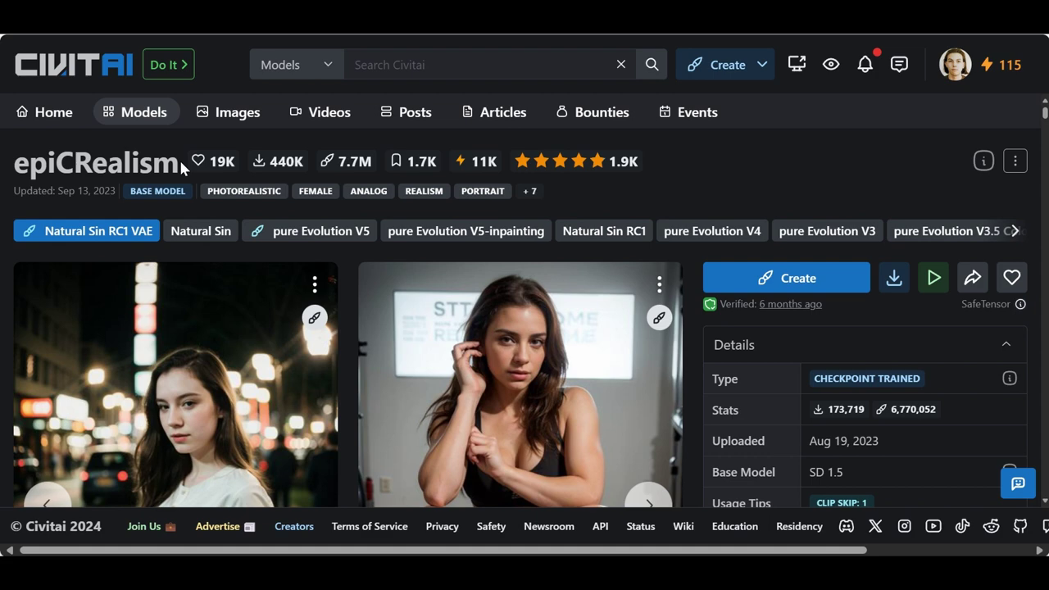
{"action": "right_click", "coordinate": [179, 157]}
{"action": "left_click", "coordinate": [141, 164]}
{"action": "scroll", "coordinate": [141, 164], "scroll_direction": "down", "scroll_amount": 1}
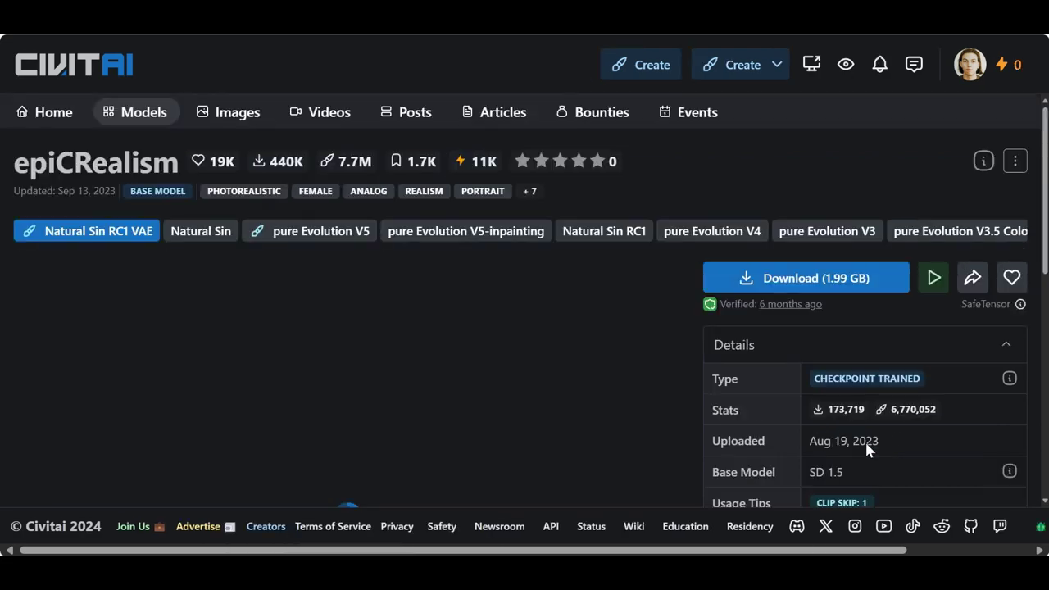
{"action": "scroll", "coordinate": [173, 317], "scroll_direction": "down", "scroll_amount": 3}
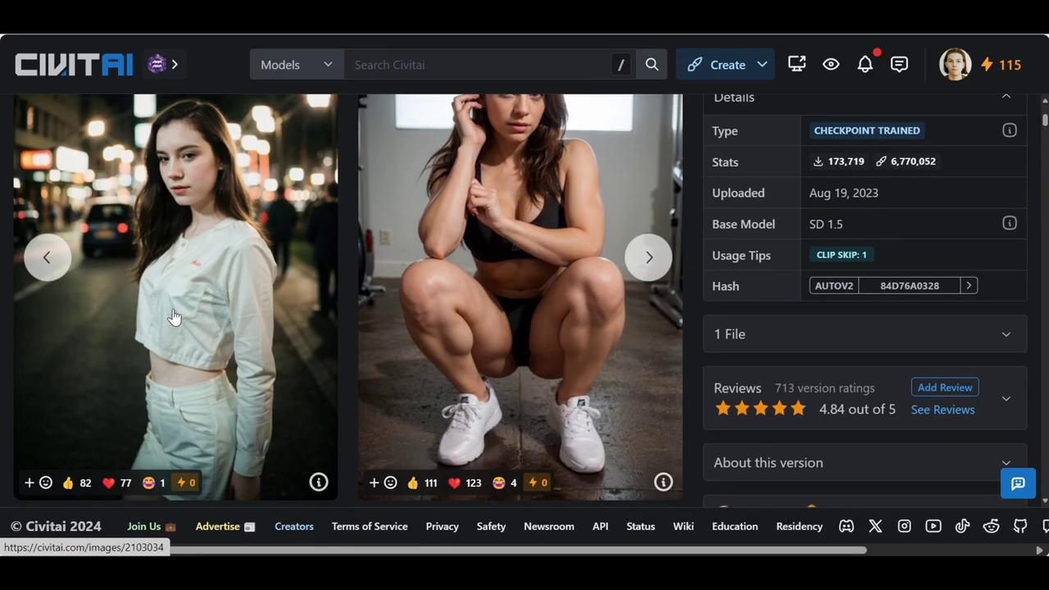
Open the night-street portrait and scroll to its generation data: DPM++ SDE Karras, CFG 7, 25 steps.
{"action": "left_click", "coordinate": [111, 187]}
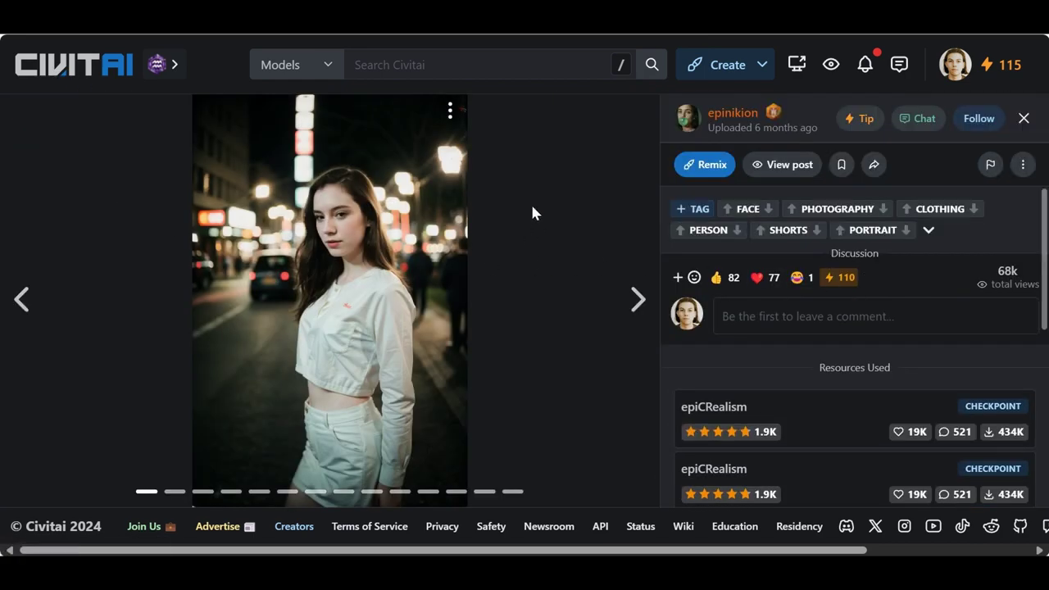
{"action": "scroll", "coordinate": [688, 307], "scroll_direction": "down", "scroll_amount": 5}
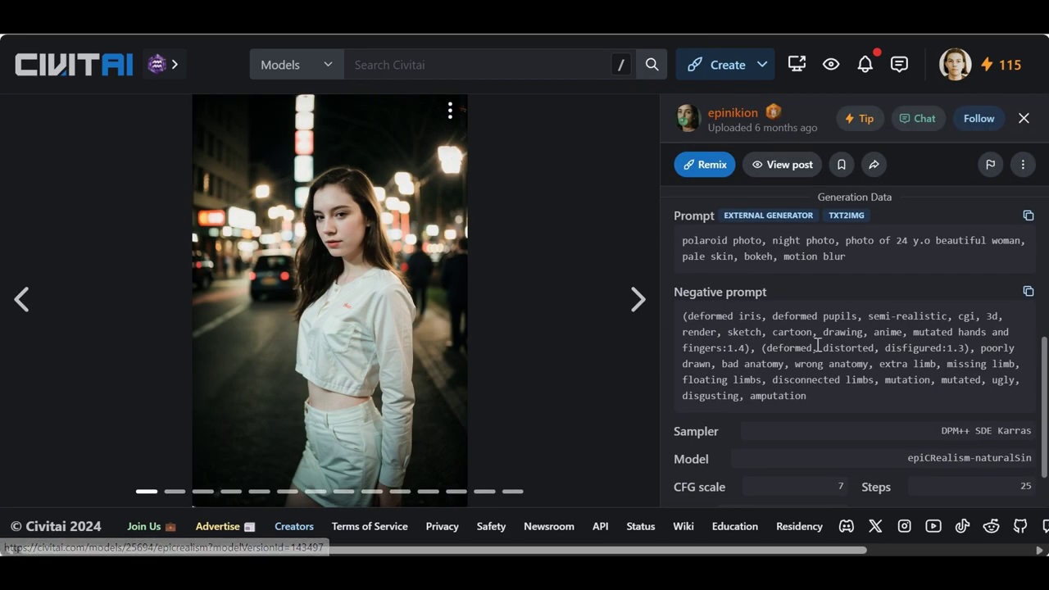
{"action": "scroll", "coordinate": [846, 387], "scroll_direction": "down", "scroll_amount": 2}
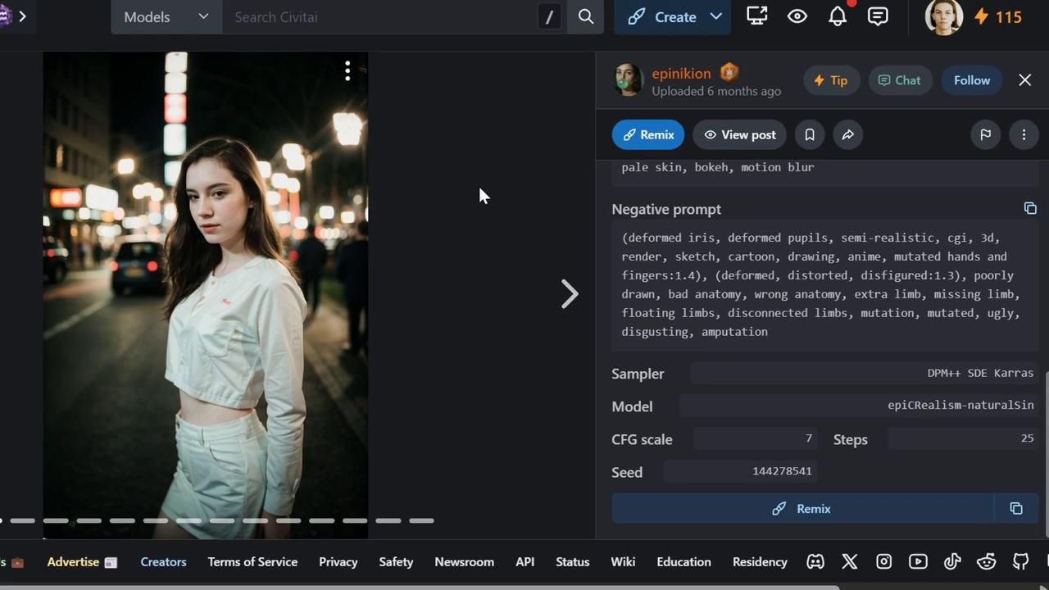
Close the image viewer, check the 1.99 GB Model SafeTensor download option, and begin a new search.
{"action": "key", "text": "Escape"}
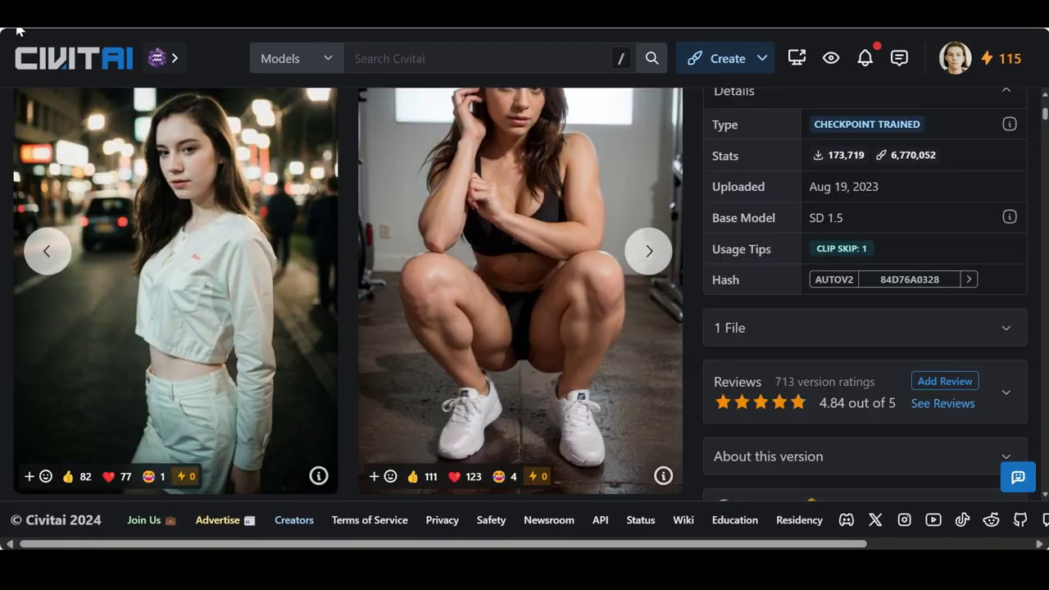
{"action": "scroll", "coordinate": [697, 279], "scroll_direction": "up", "scroll_amount": 3}
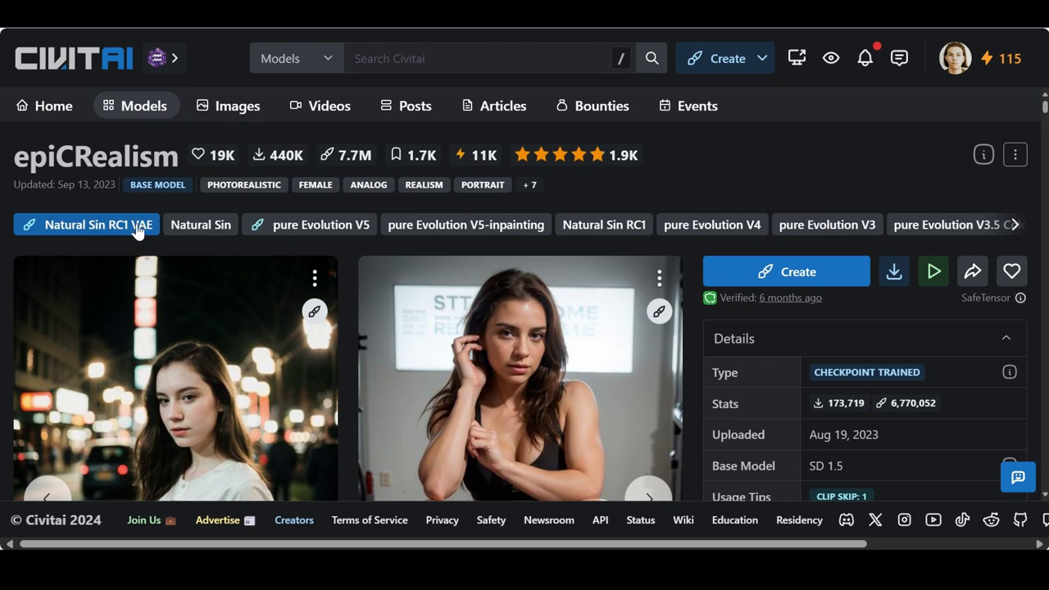
{"action": "left_click", "coordinate": [894, 279]}
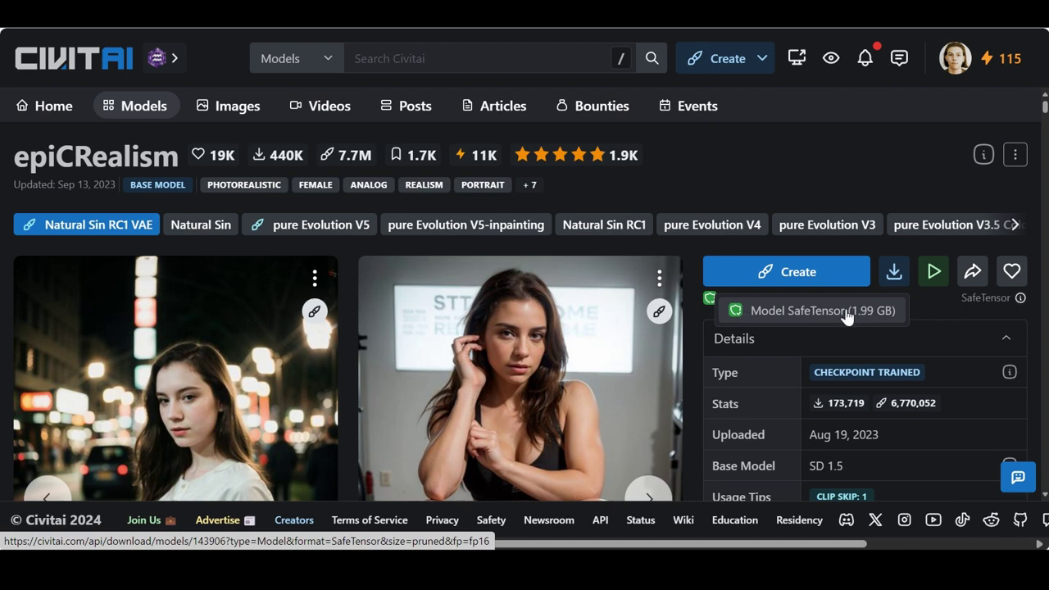
{"action": "left_click", "coordinate": [423, 62]}
Search 'jugger' to open the Juggernaut XL SDXL page and scroll through its images and V8 details.
{"action": "type", "text": "jugg"}
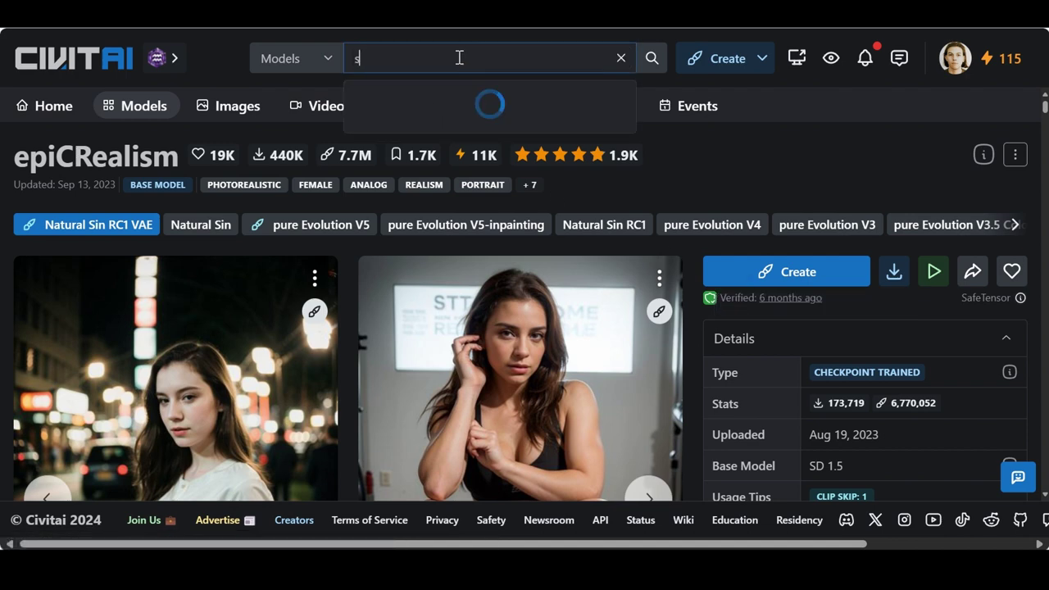
{"action": "type", "text": "er"}
{"action": "key", "text": "Escape"}
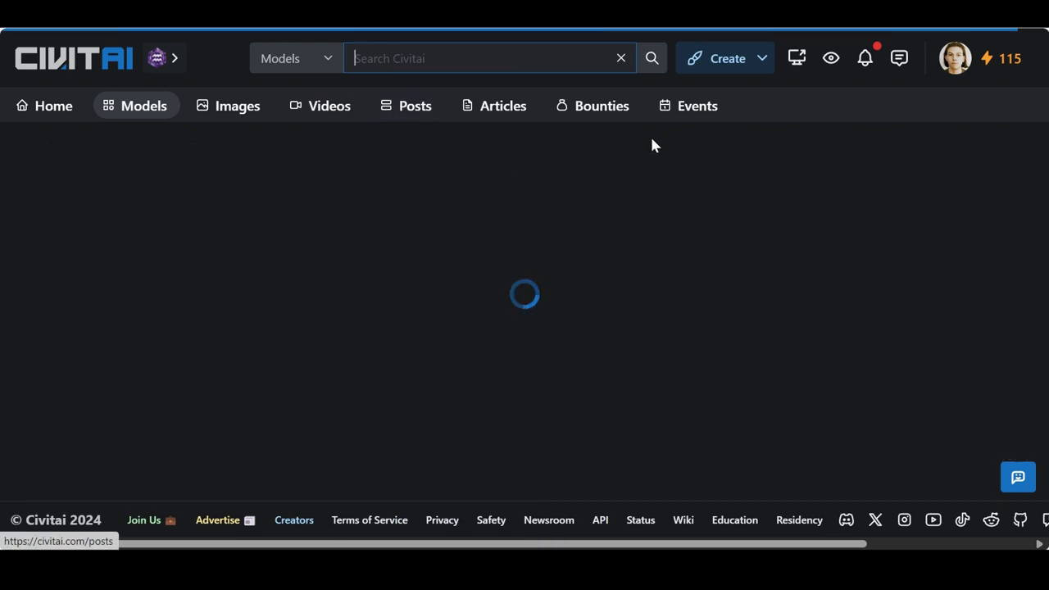
{"action": "scroll", "coordinate": [444, 320], "scroll_direction": "down", "scroll_amount": 2}
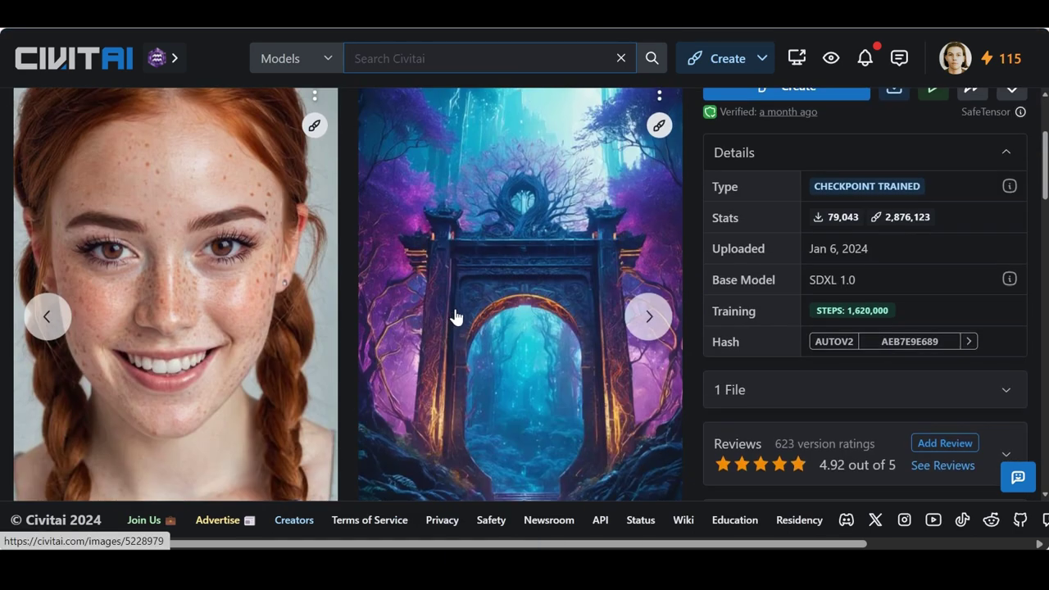
{"action": "scroll", "coordinate": [455, 316], "scroll_direction": "down", "scroll_amount": 3}
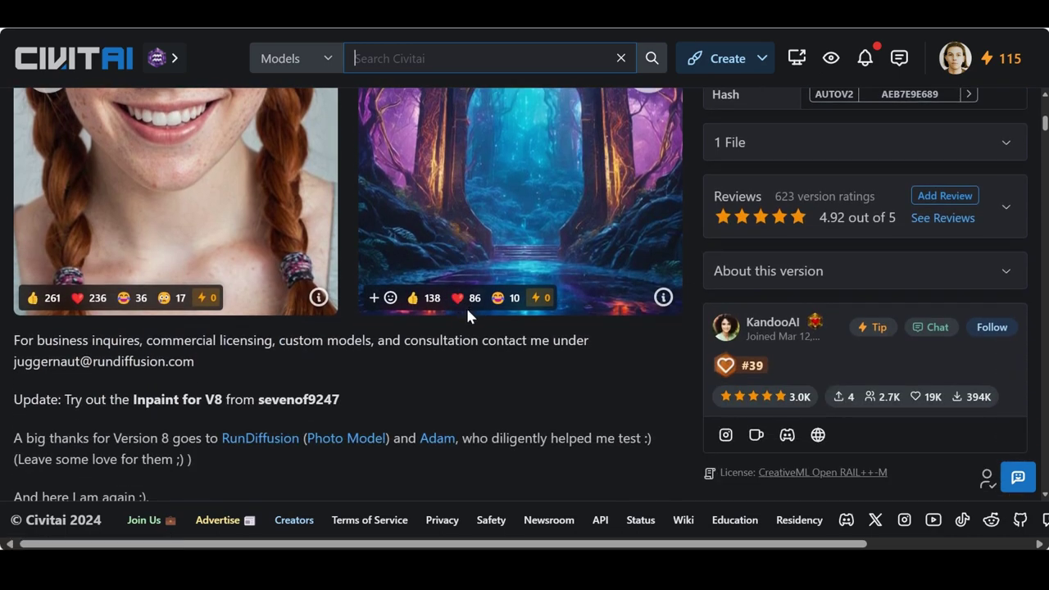
{"action": "scroll", "coordinate": [490, 358], "scroll_direction": "up", "scroll_amount": 4}
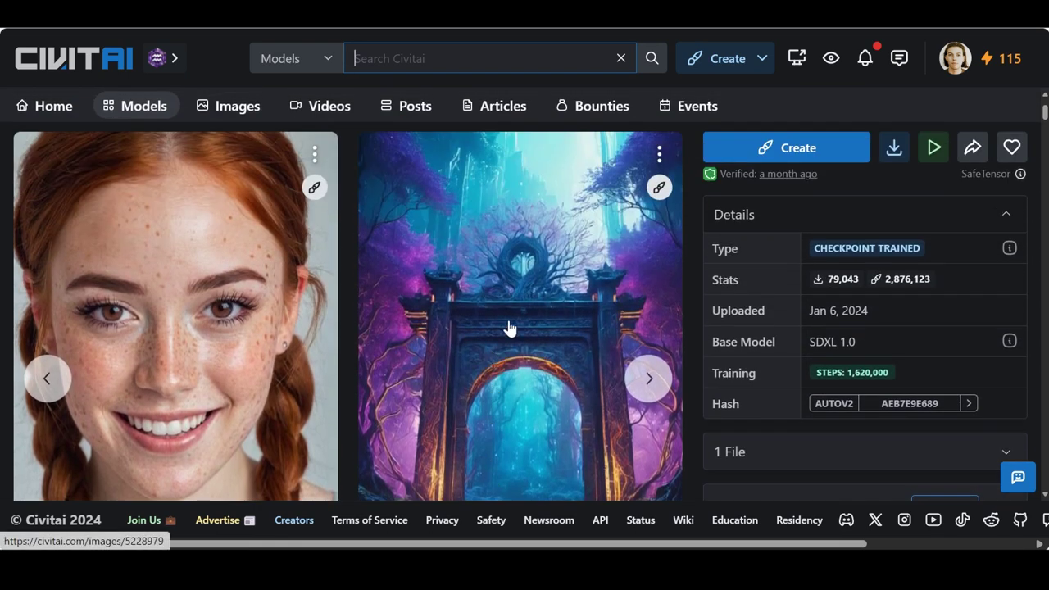
{"action": "scroll", "coordinate": [519, 300], "scroll_direction": "up", "scroll_amount": 2}
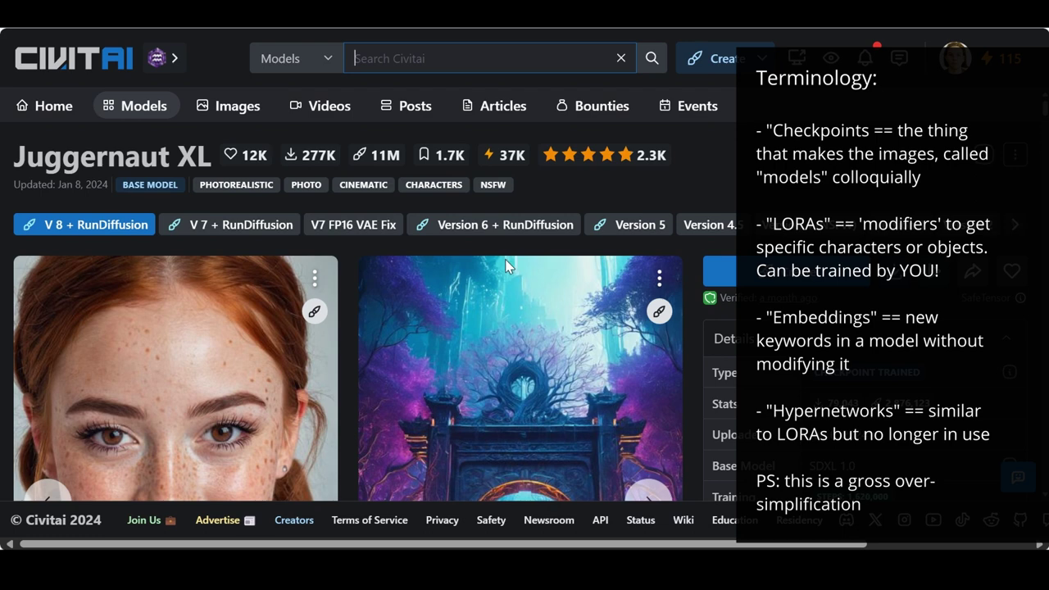
{"action": "scroll", "coordinate": [506, 260], "scroll_direction": "down", "scroll_amount": 1}
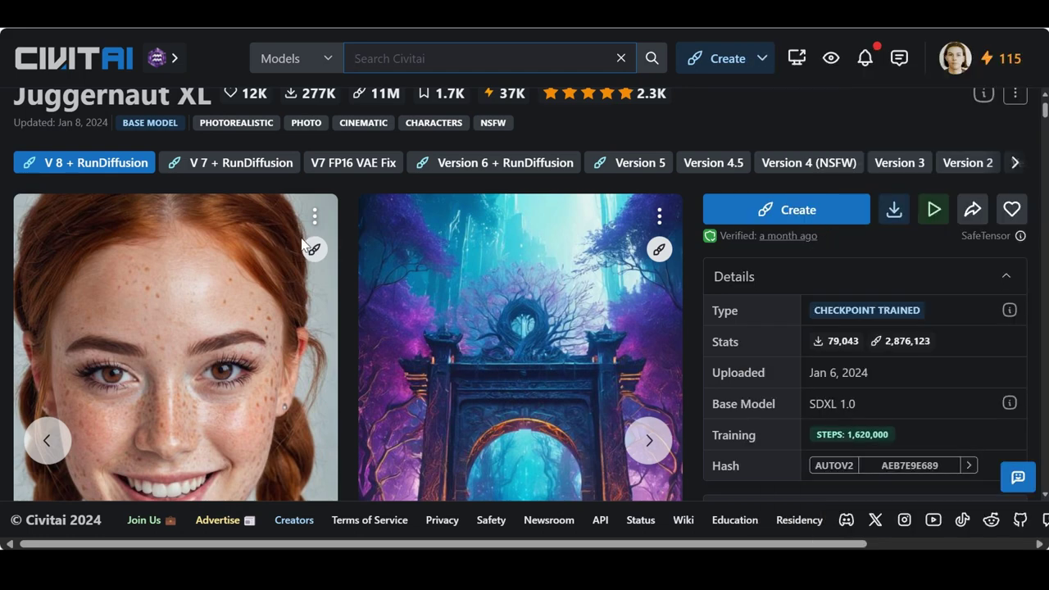
{"action": "scroll", "coordinate": [308, 249], "scroll_direction": "down", "scroll_amount": 2}
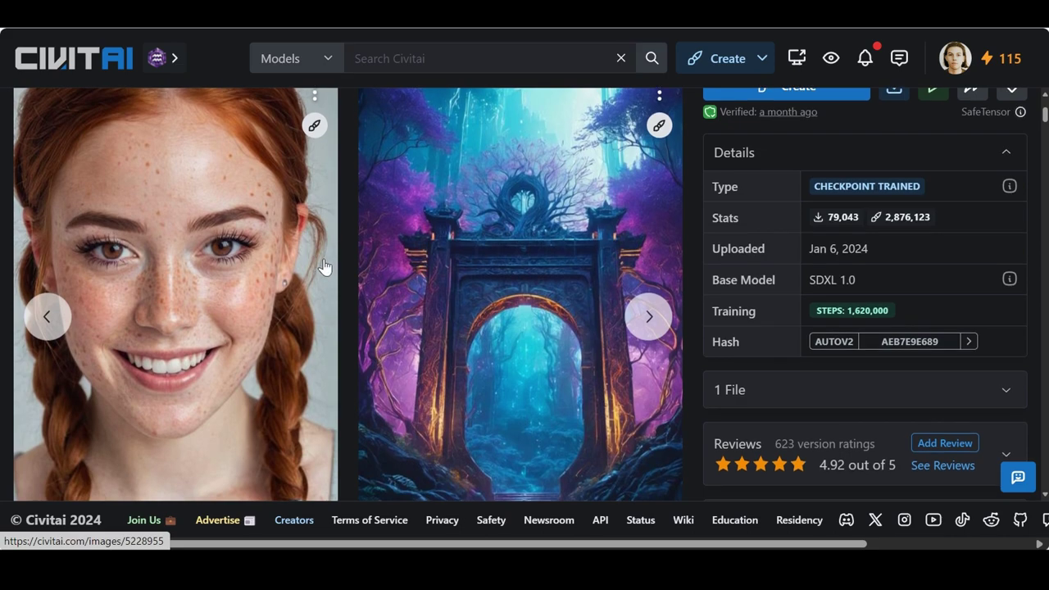
{"action": "scroll", "coordinate": [325, 266], "scroll_direction": "up", "scroll_amount": 3}
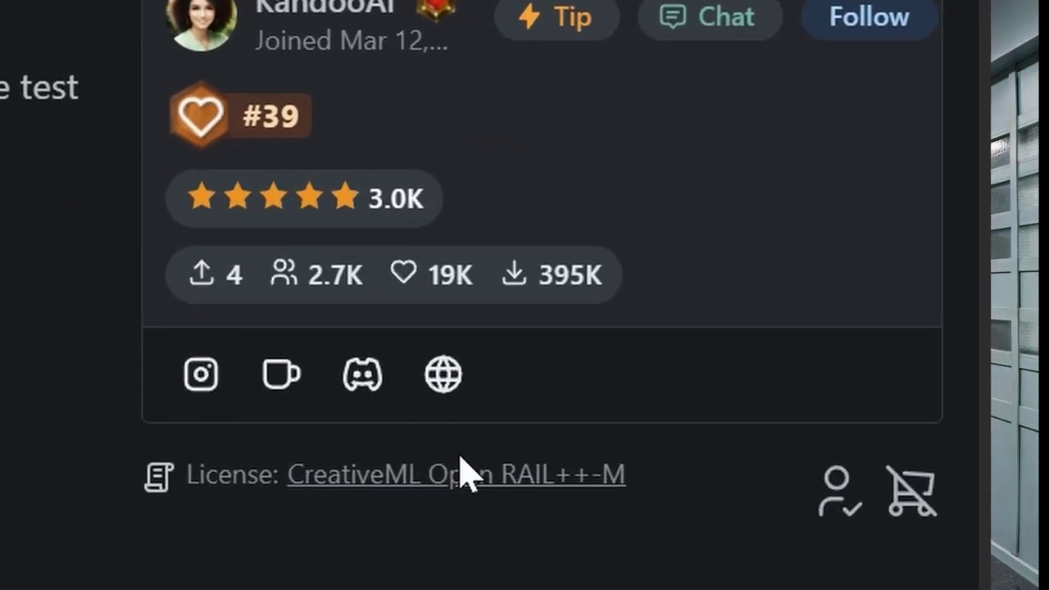
Open Juggernaut XL's CreativeML Open RAIL++-M link and scroll through LICENSE-SDXL1.0.
{"action": "left_click", "coordinate": [468, 490]}
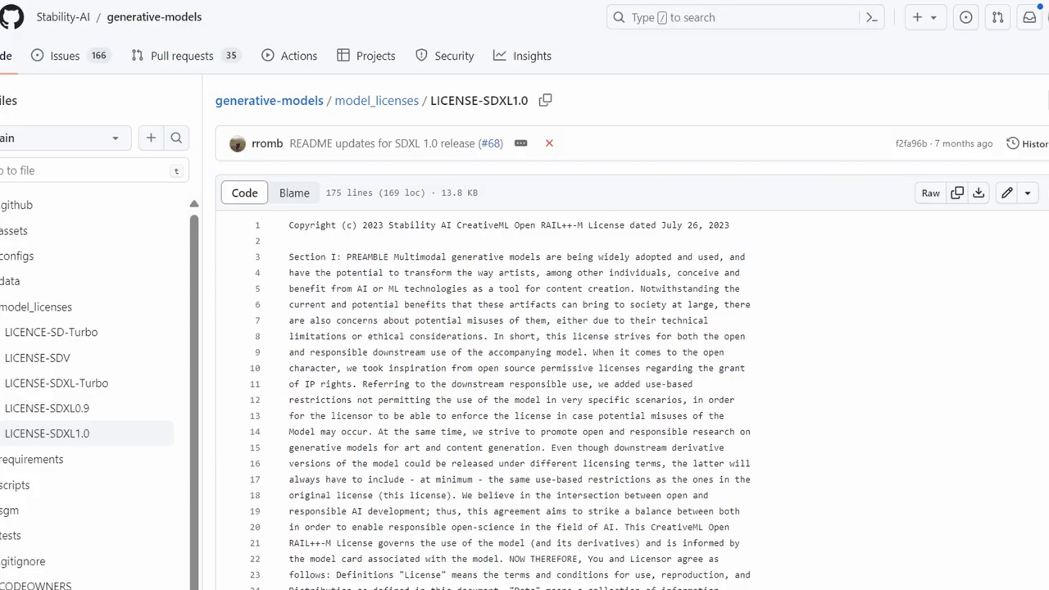
{"action": "scroll", "coordinate": [525, 328], "scroll_direction": "down", "scroll_amount": 3}
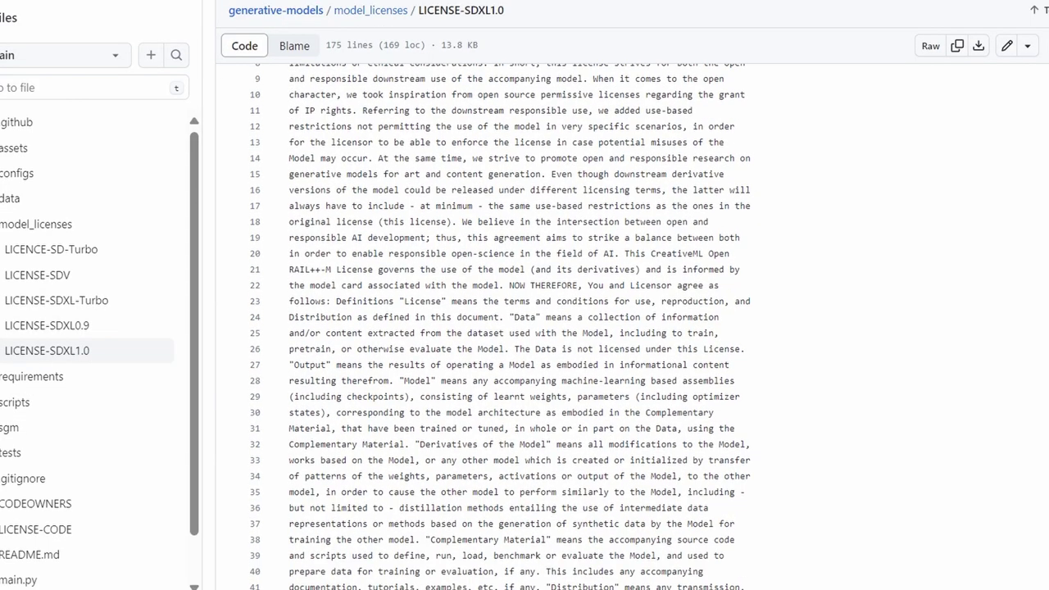
{"action": "scroll", "coordinate": [524, 328], "scroll_direction": "down", "scroll_amount": 2}
{"action": "scroll", "coordinate": [524, 328], "scroll_direction": "down", "scroll_amount": 1}
{"action": "scroll", "coordinate": [525, 328], "scroll_direction": "down", "scroll_amount": 10}
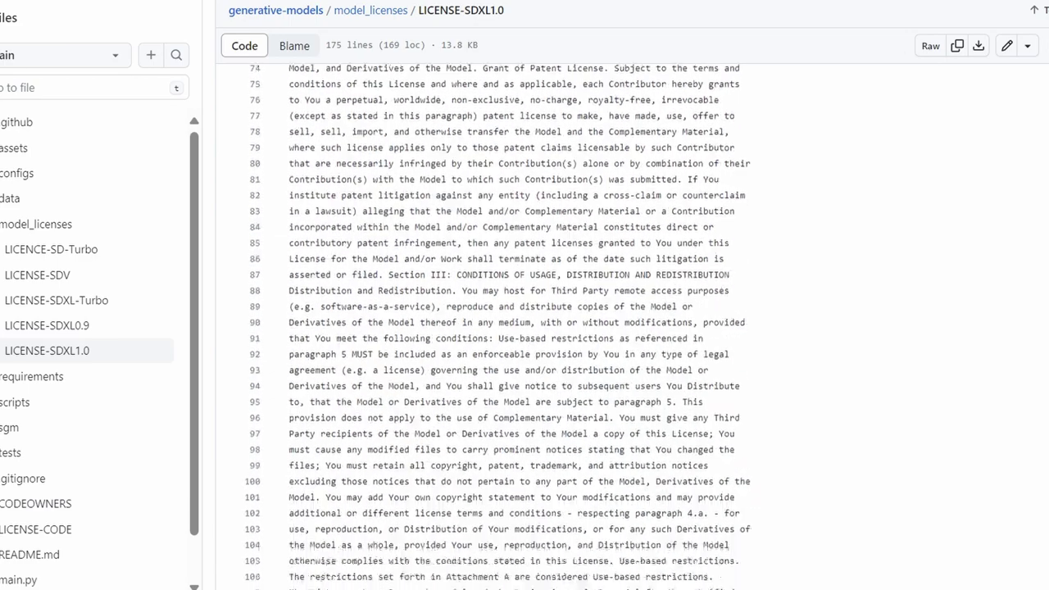
{"action": "scroll", "coordinate": [1045, 327], "scroll_direction": "down", "scroll_amount": 13}
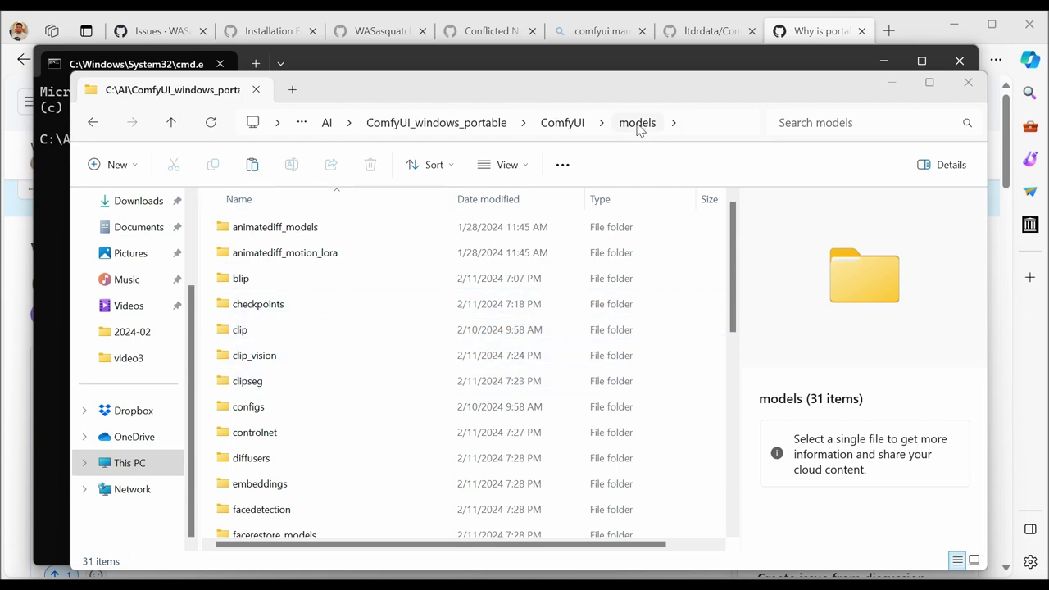
Look inside the checkpoints folder, then go back up to the 31-item models folder and browse its subfolders.
{"action": "double_click", "coordinate": [300, 308]}
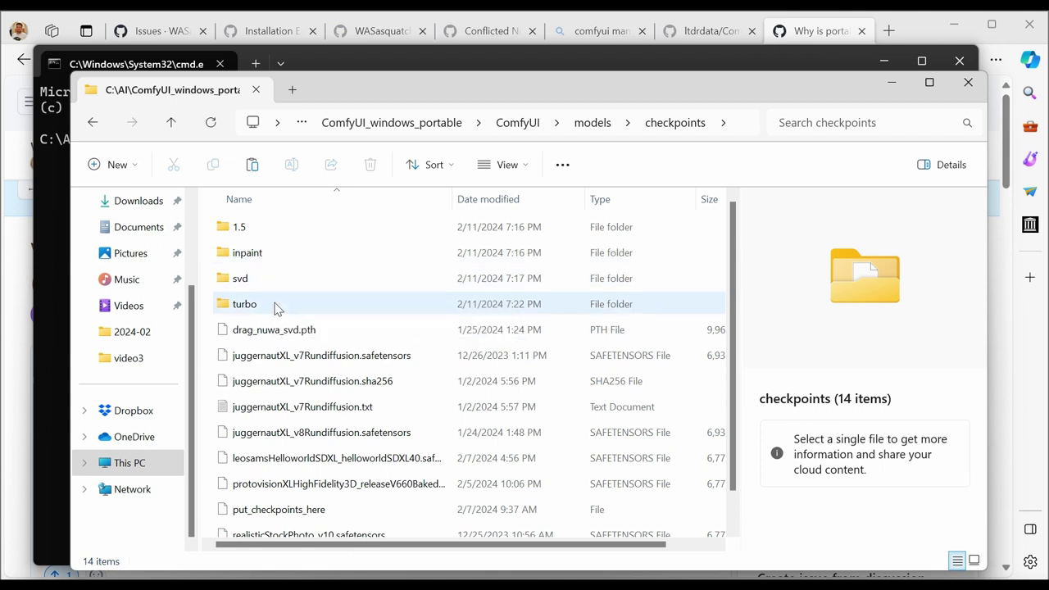
{"action": "scroll", "coordinate": [320, 295], "scroll_direction": "down", "scroll_amount": 1}
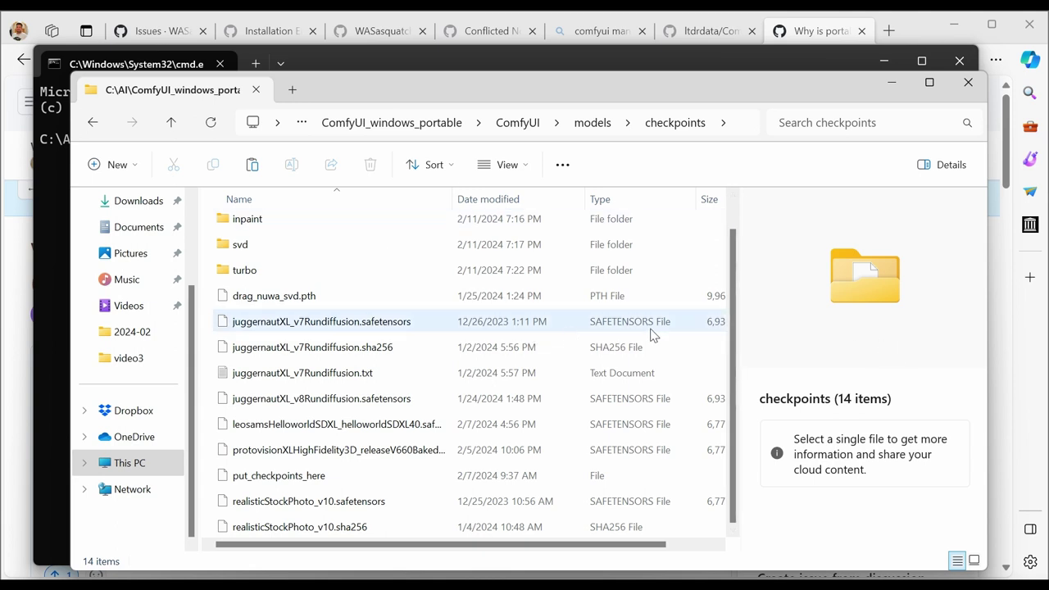
{"action": "left_click", "coordinate": [607, 127]}
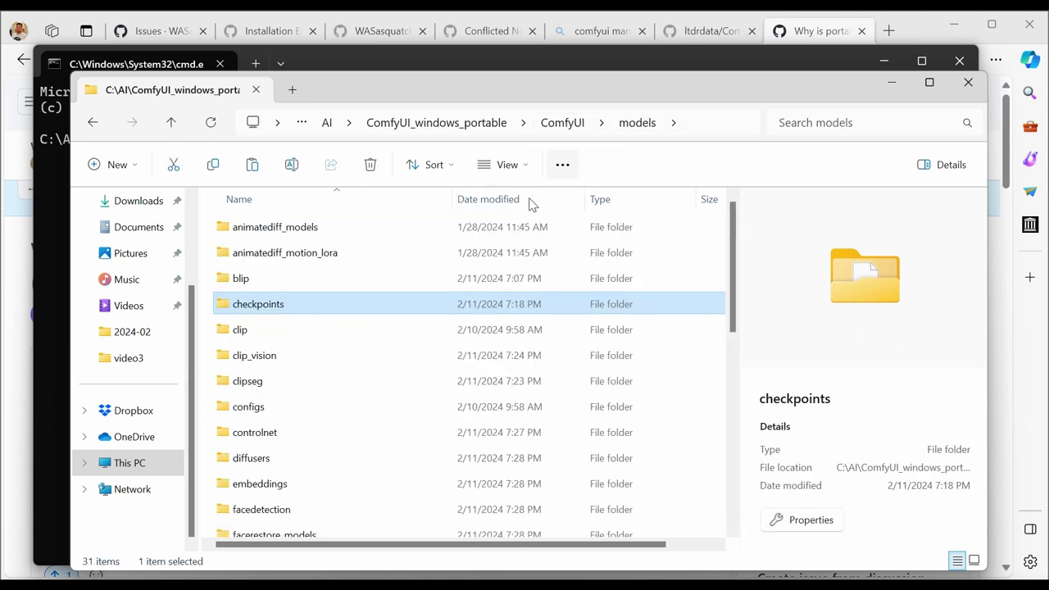
{"action": "scroll", "coordinate": [417, 330], "scroll_direction": "down", "scroll_amount": 2}
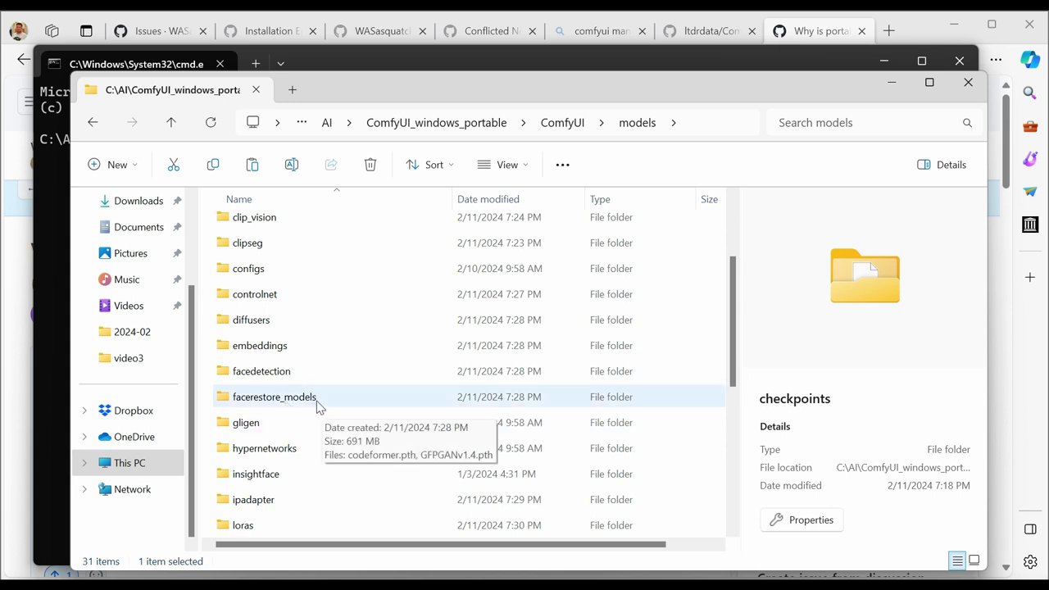
{"action": "scroll", "coordinate": [288, 402], "scroll_direction": "up", "scroll_amount": 2}
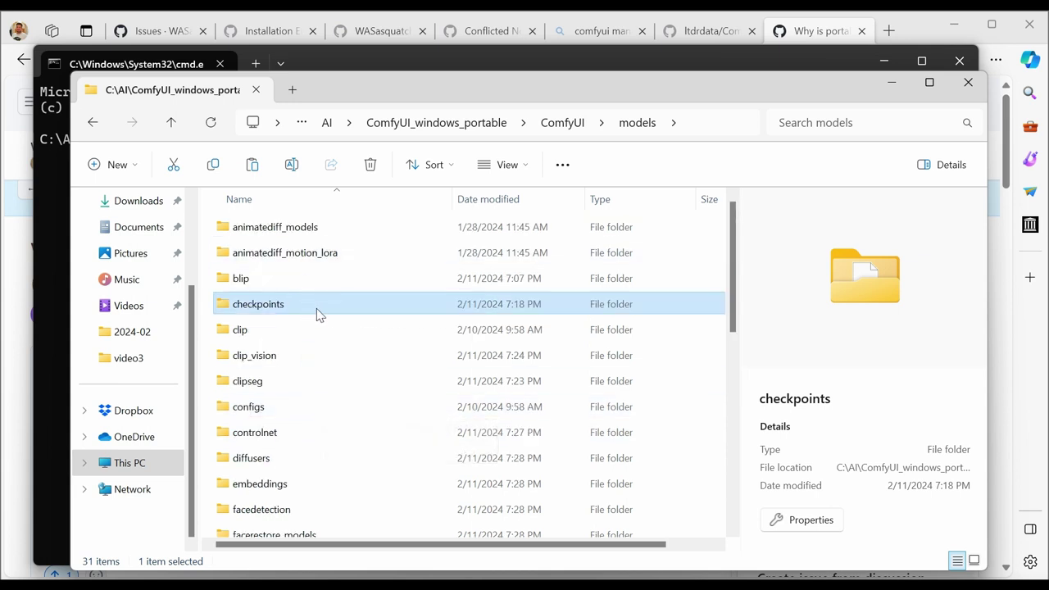
{"action": "scroll", "coordinate": [319, 316], "scroll_direction": "down", "scroll_amount": 2}
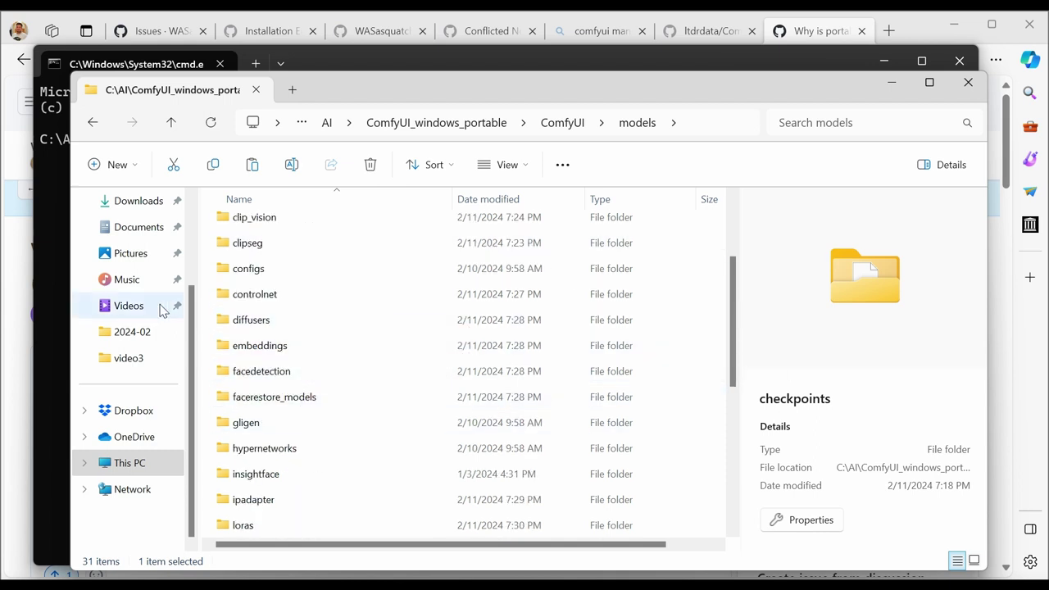
Run run_nvidia_gpu.bat in the command prompt and review the startup output.
{"action": "left_click", "coordinate": [49, 227]}
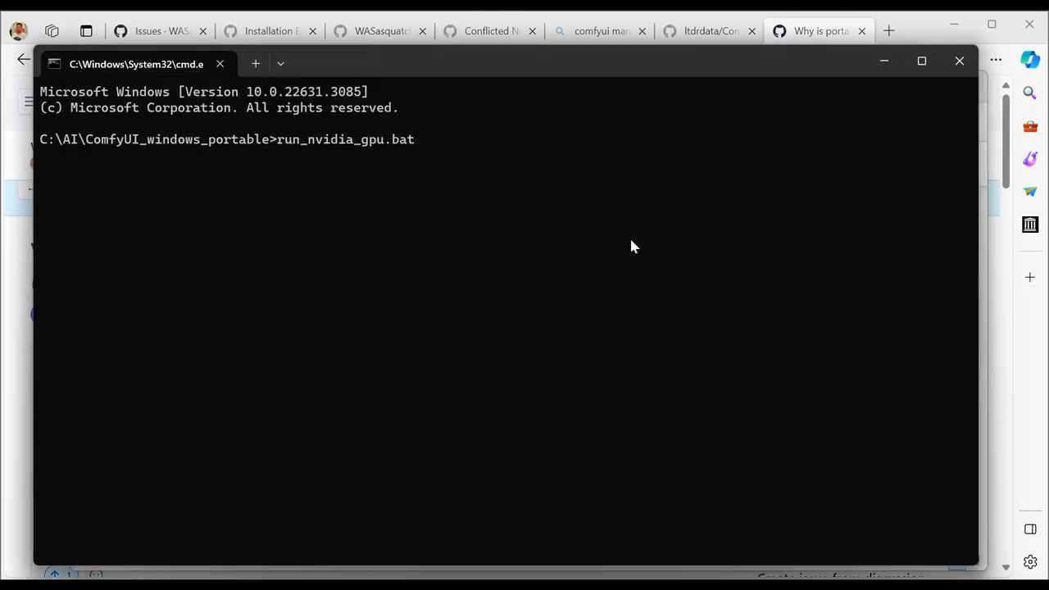
{"action": "key", "text": "Return"}
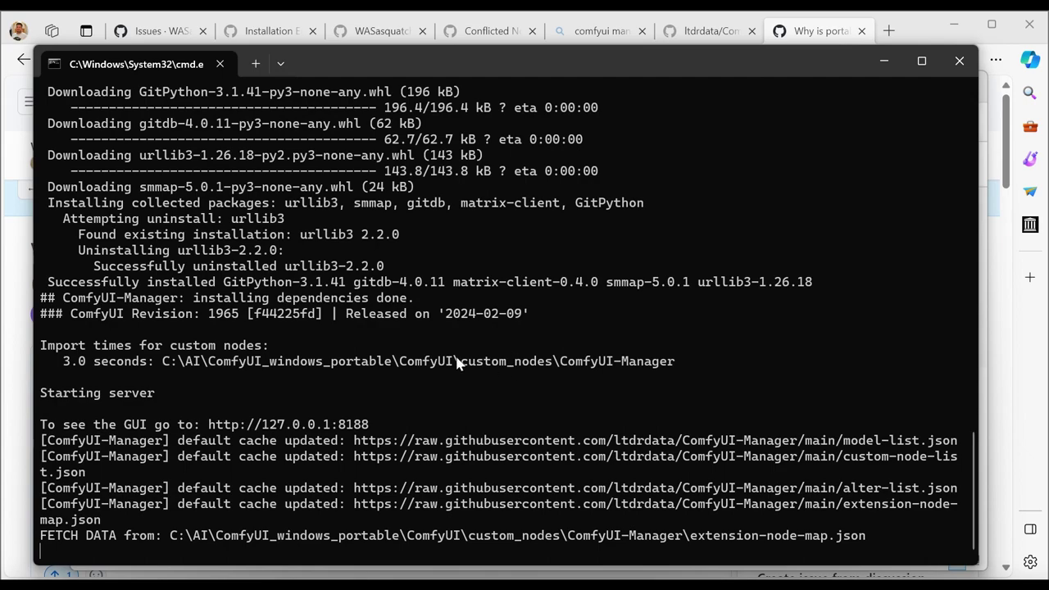
{"action": "scroll", "coordinate": [561, 373], "scroll_direction": "up", "scroll_amount": 15}
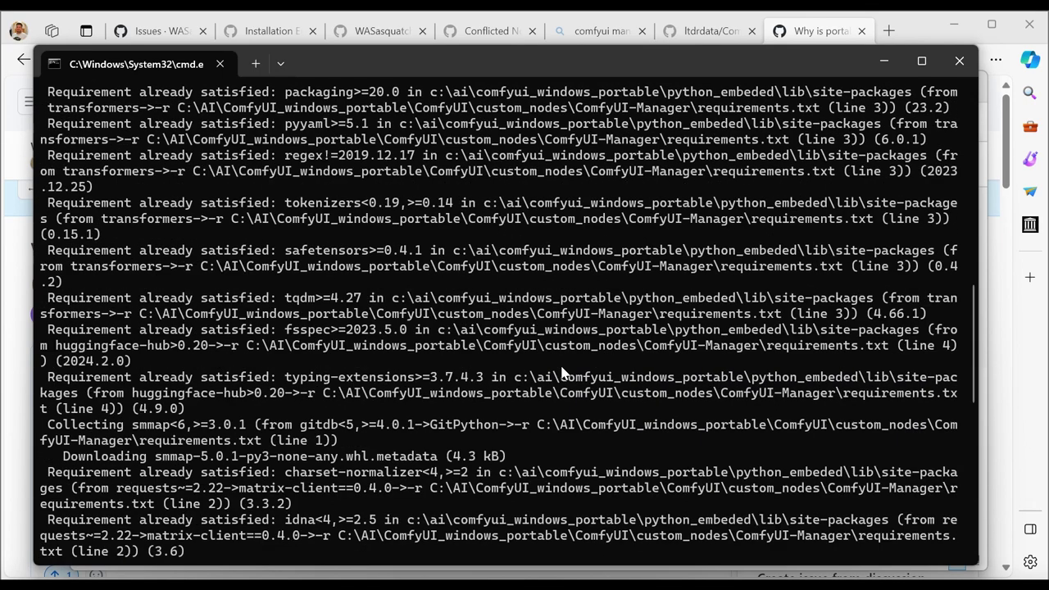
{"action": "scroll", "coordinate": [562, 361], "scroll_direction": "down", "scroll_amount": 2, "text": "ctrl"}
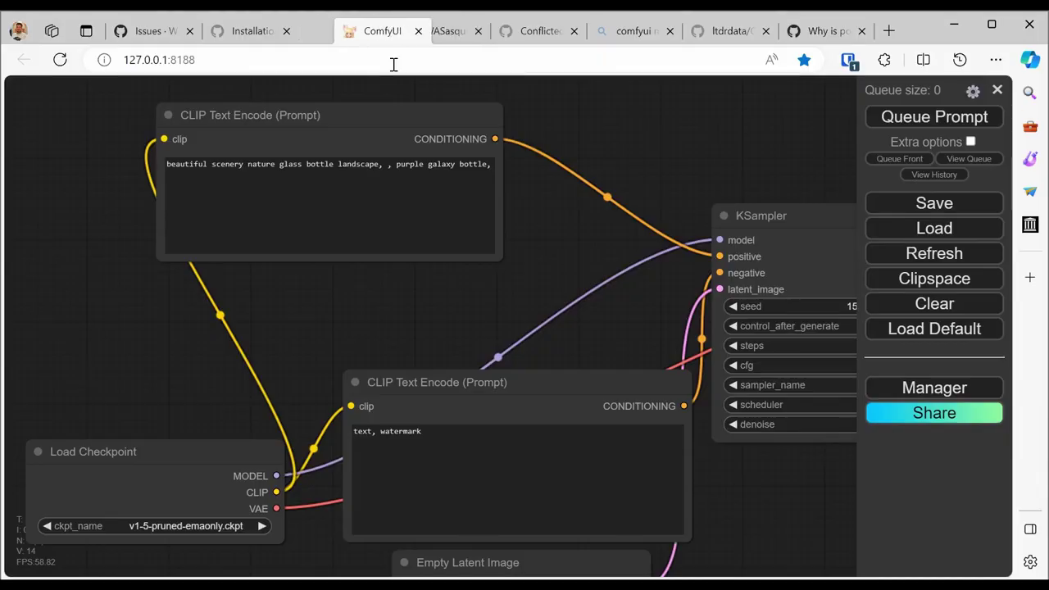
Show the ComfyUI interface at 127.0.0.1:8188 and dismiss the tab group naming menu.
{"action": "left_click", "coordinate": [304, 31]}
{"action": "left_click", "coordinate": [532, 231]}
{"action": "scroll", "coordinate": [531, 231], "scroll_direction": "down", "scroll_amount": 4}
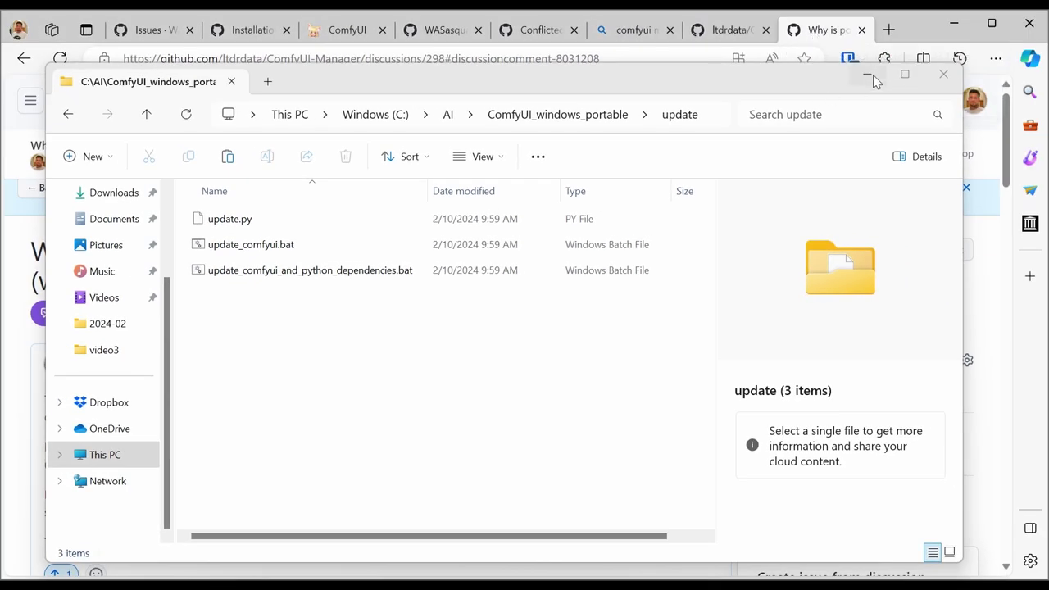
Minimize File Explorer and scroll through GitHub discussion #298.
{"action": "left_click", "coordinate": [868, 75]}
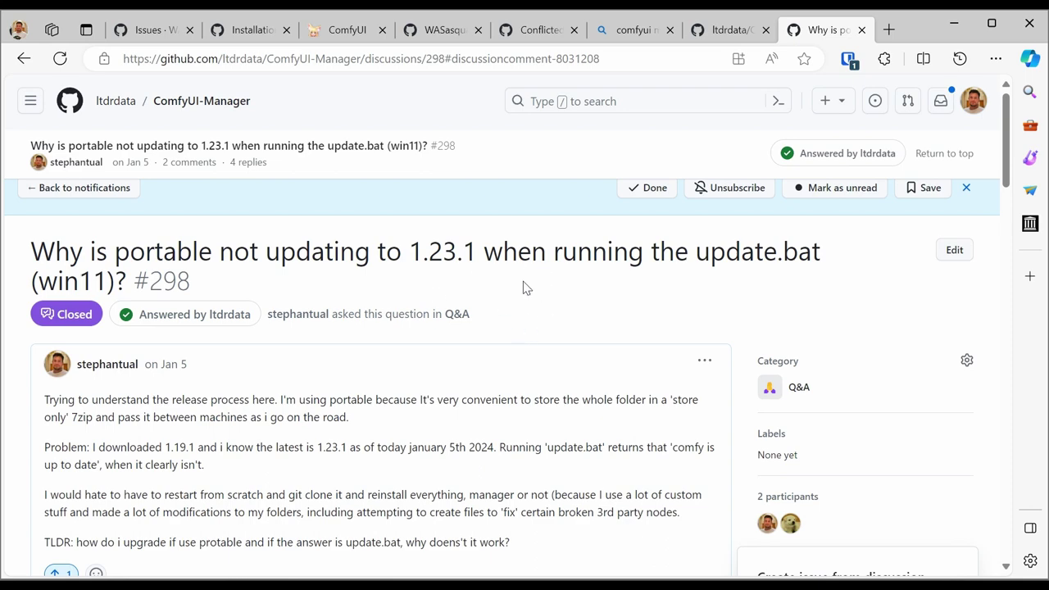
{"action": "scroll", "coordinate": [368, 371], "scroll_direction": "down", "scroll_amount": 2}
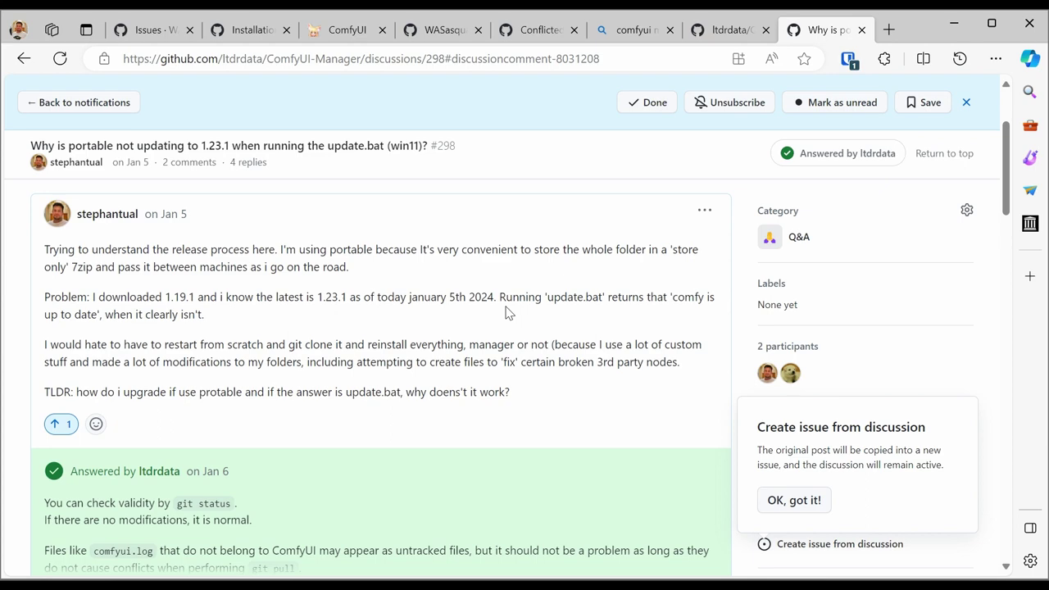
{"action": "scroll", "coordinate": [509, 311], "scroll_direction": "down", "scroll_amount": 3}
{"action": "scroll", "coordinate": [511, 310], "scroll_direction": "up", "scroll_amount": 1}
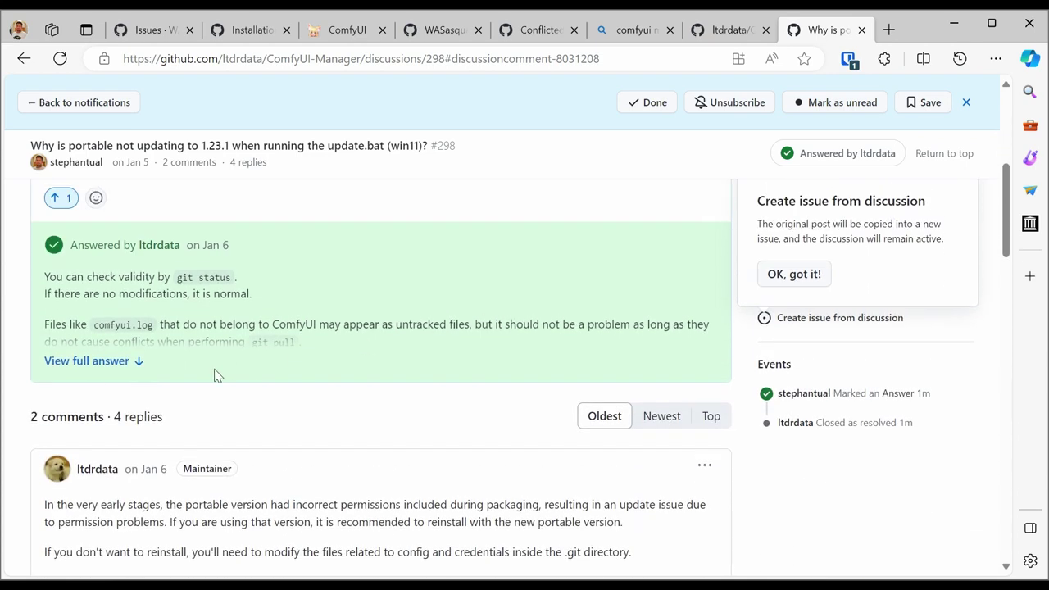
{"action": "scroll", "coordinate": [205, 377], "scroll_direction": "down", "scroll_amount": 10}
{"action": "scroll", "coordinate": [271, 315], "scroll_direction": "up", "scroll_amount": 8}
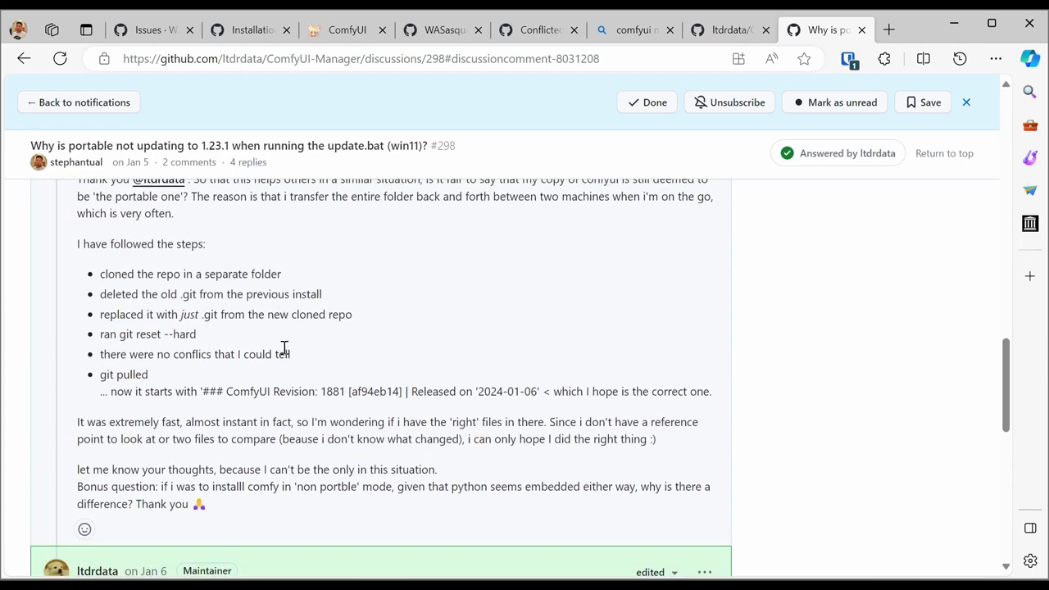
{"action": "scroll", "coordinate": [284, 348], "scroll_direction": "up", "scroll_amount": 1}
Highlight the poster's list of steps, clear the selection, and read the author's git reset/pull reply.
{"action": "left_click_drag", "start_coordinate": [104, 314], "coordinate": [223, 324]}
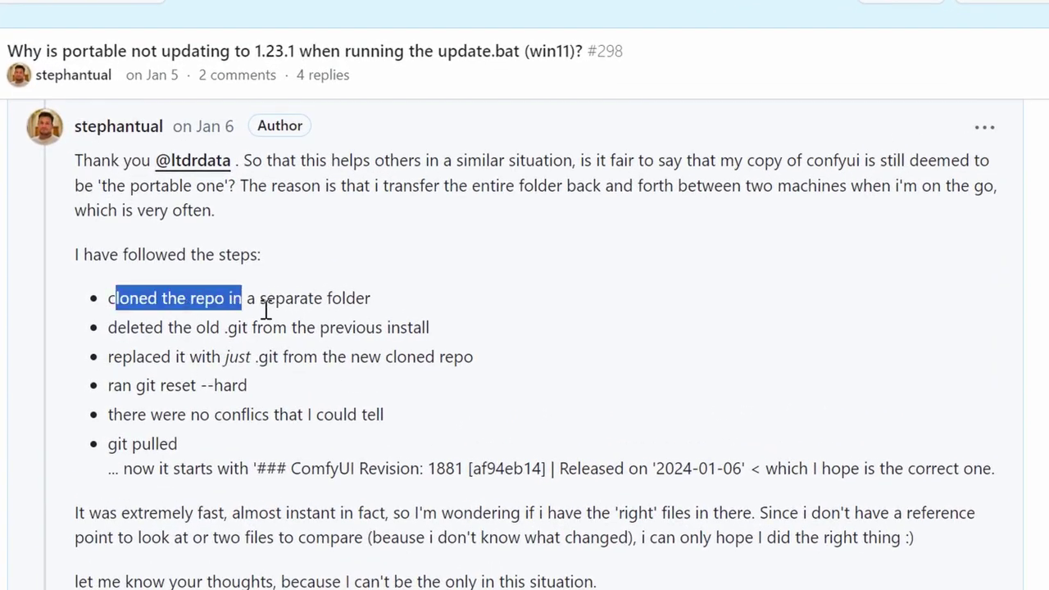
{"action": "left_click_drag", "start_coordinate": [287, 322], "coordinate": [478, 454]}
{"action": "left_click", "coordinate": [328, 1]}
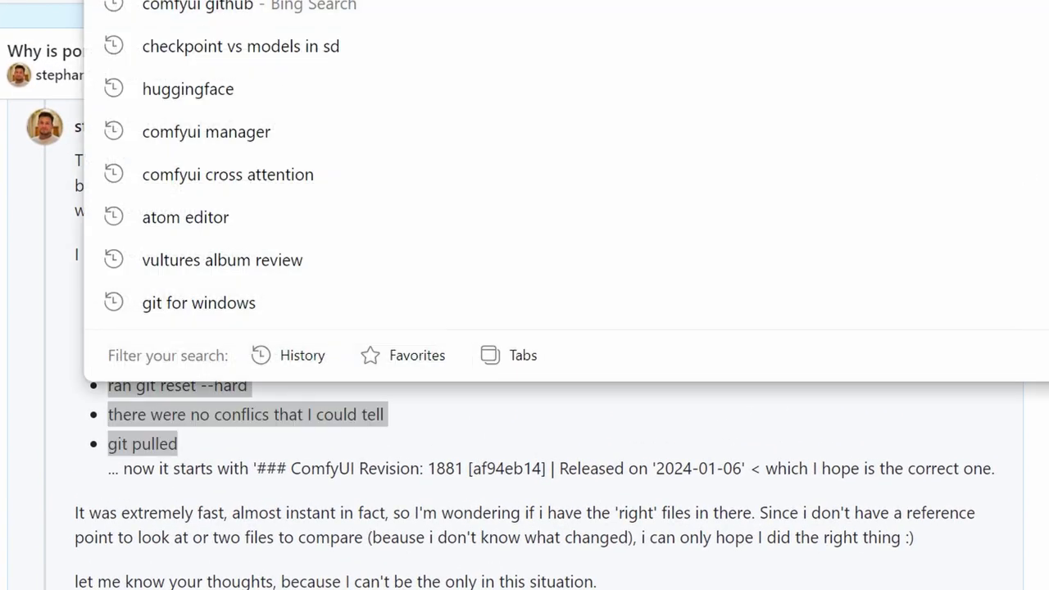
{"action": "left_click", "coordinate": [799, 359]}
{"action": "scroll", "coordinate": [804, 353], "scroll_direction": "down", "scroll_amount": 2}
{"action": "scroll", "coordinate": [799, 361], "scroll_direction": "up", "scroll_amount": 2}
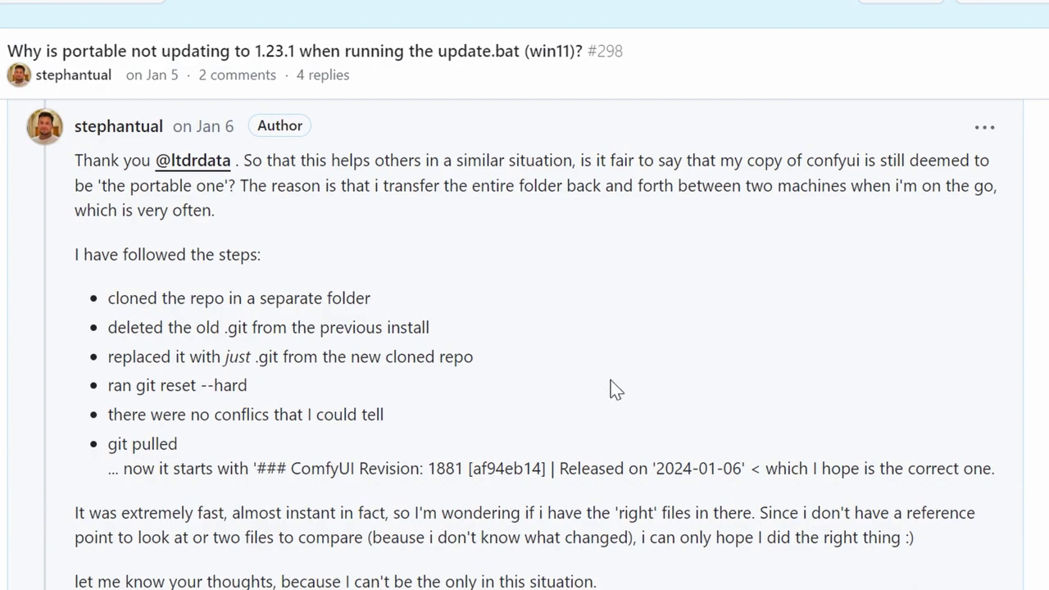
{"action": "scroll", "coordinate": [614, 381], "scroll_direction": "down", "scroll_amount": 5}
{"action": "scroll", "coordinate": [623, 382], "scroll_direction": "down", "scroll_amount": 2}
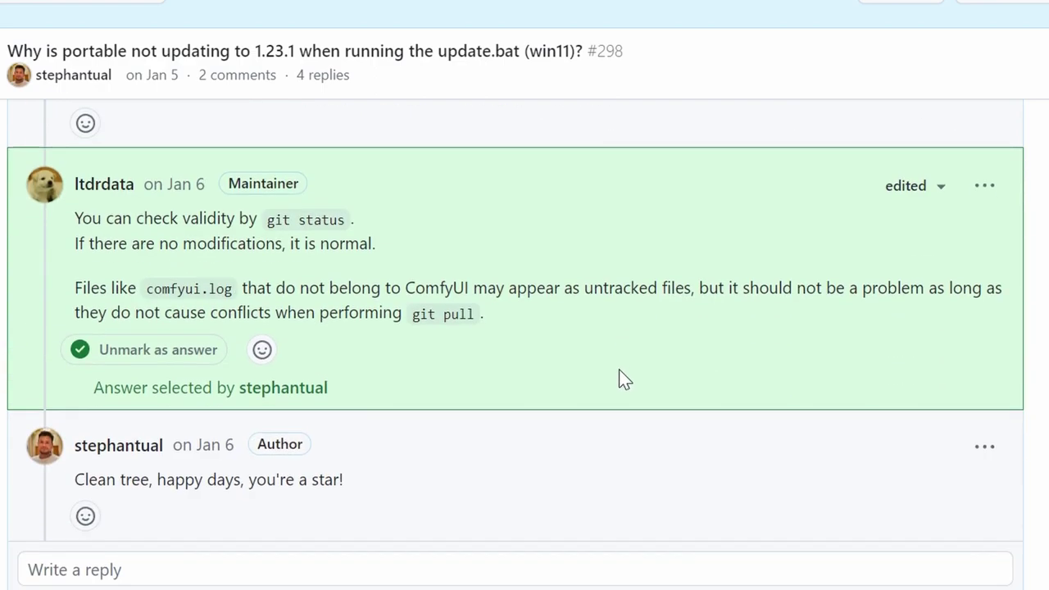
{"action": "scroll", "coordinate": [624, 374], "scroll_direction": "up", "scroll_amount": 6}
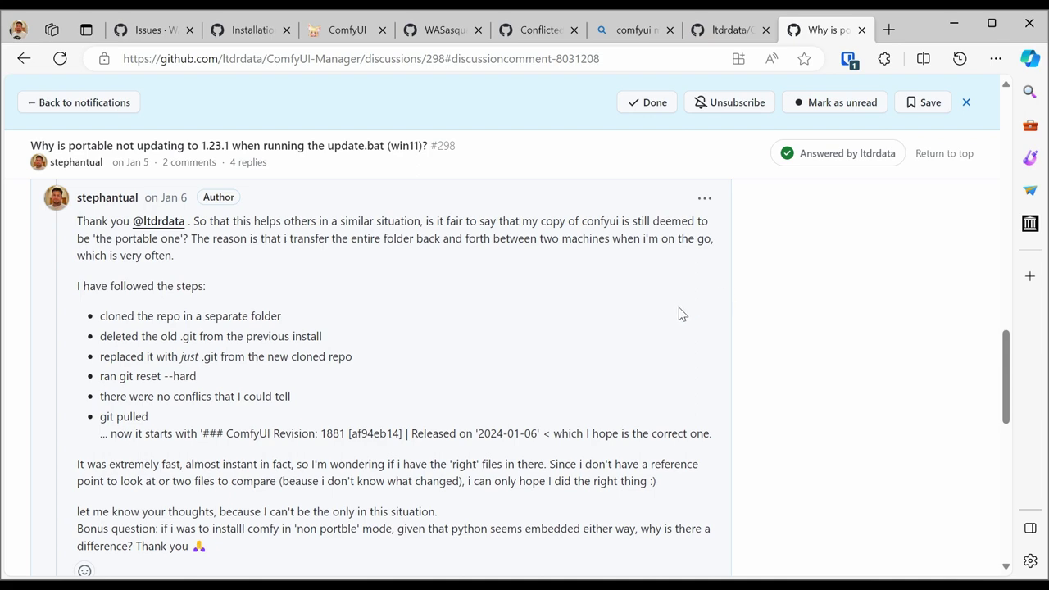
Open the ComfyUI Manager menu, then switch to the 'Conflicted Nodes in the Manager' issue #305.
{"action": "left_click", "coordinate": [348, 29]}
{"action": "left_click", "coordinate": [931, 386]}
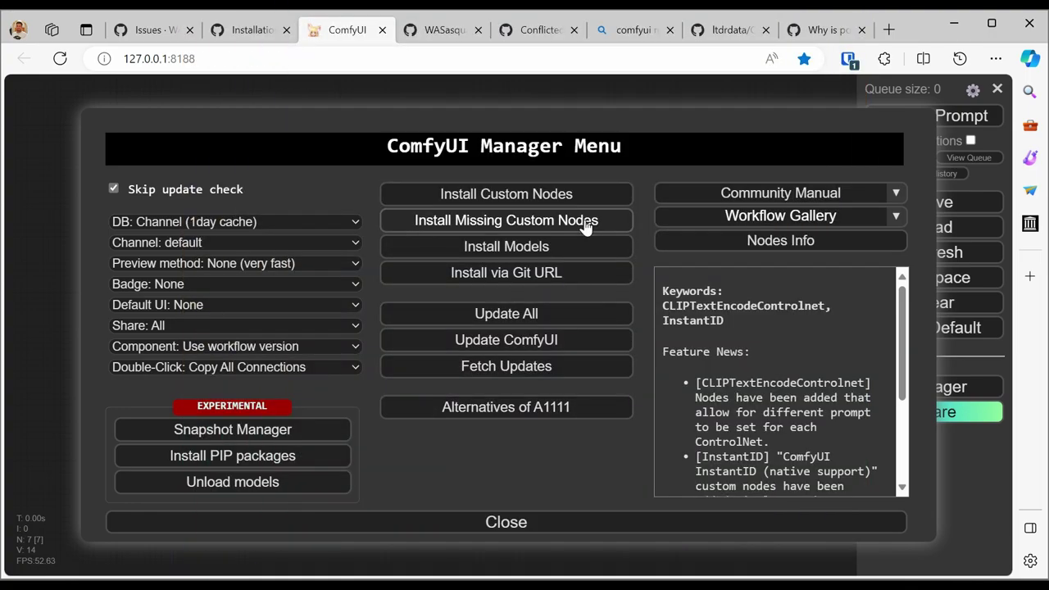
{"action": "left_click", "coordinate": [532, 31]}
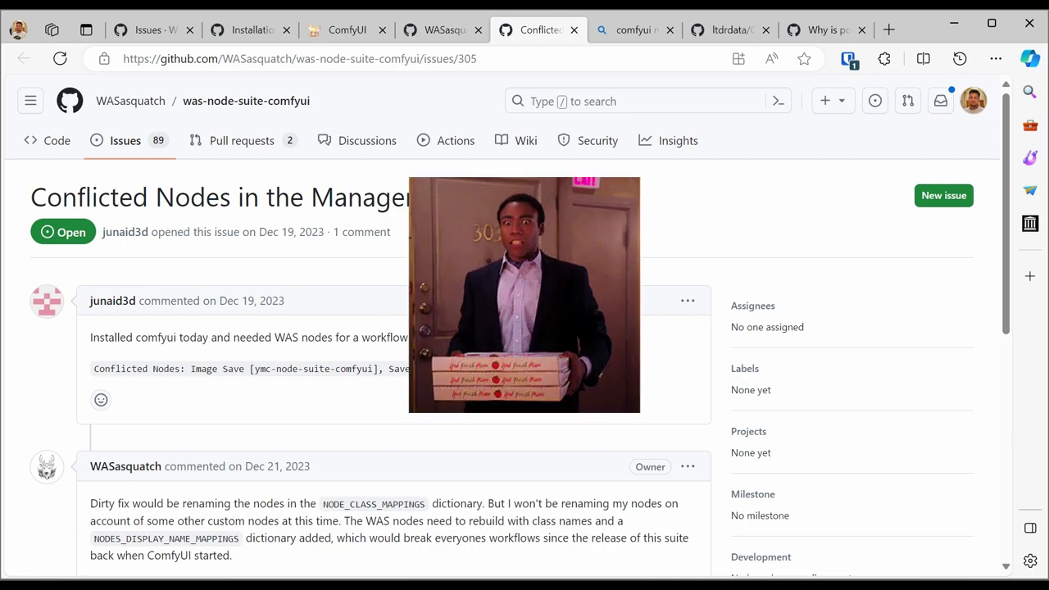
Scroll issue #305, read WAS Node Suite's Recommended Installation, then return to the ComfyUI Manager menu.
{"action": "scroll", "coordinate": [483, 238], "scroll_direction": "down", "scroll_amount": 4}
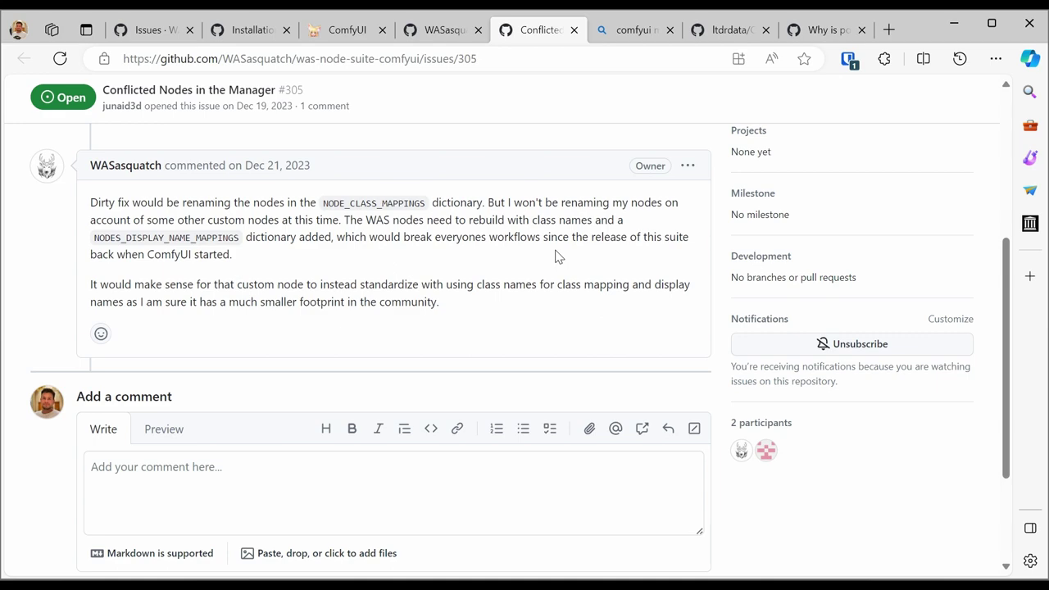
{"action": "left_click", "coordinate": [373, 31]}
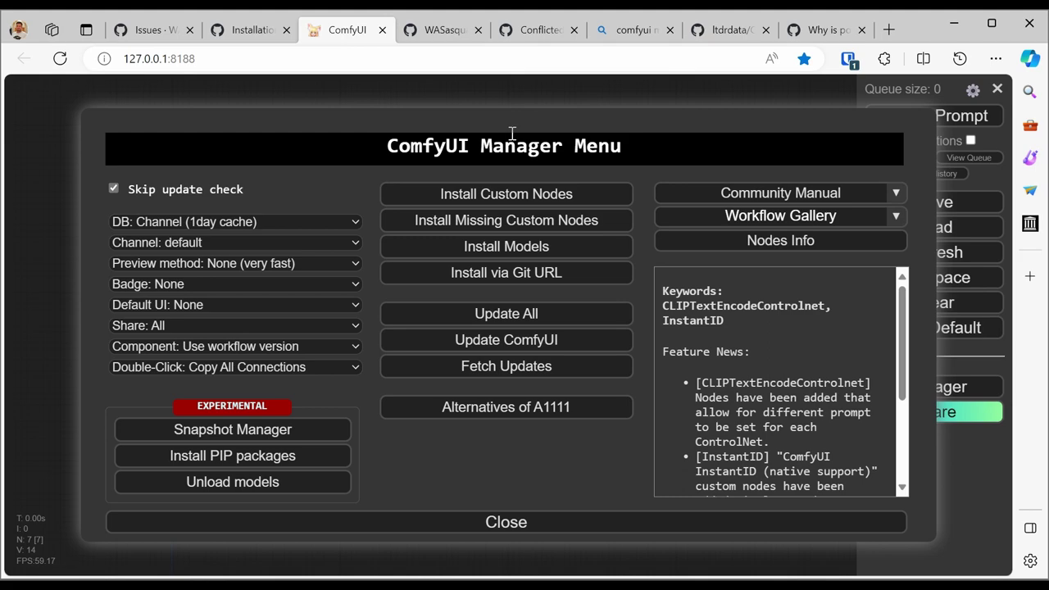
{"action": "left_click", "coordinate": [444, 33]}
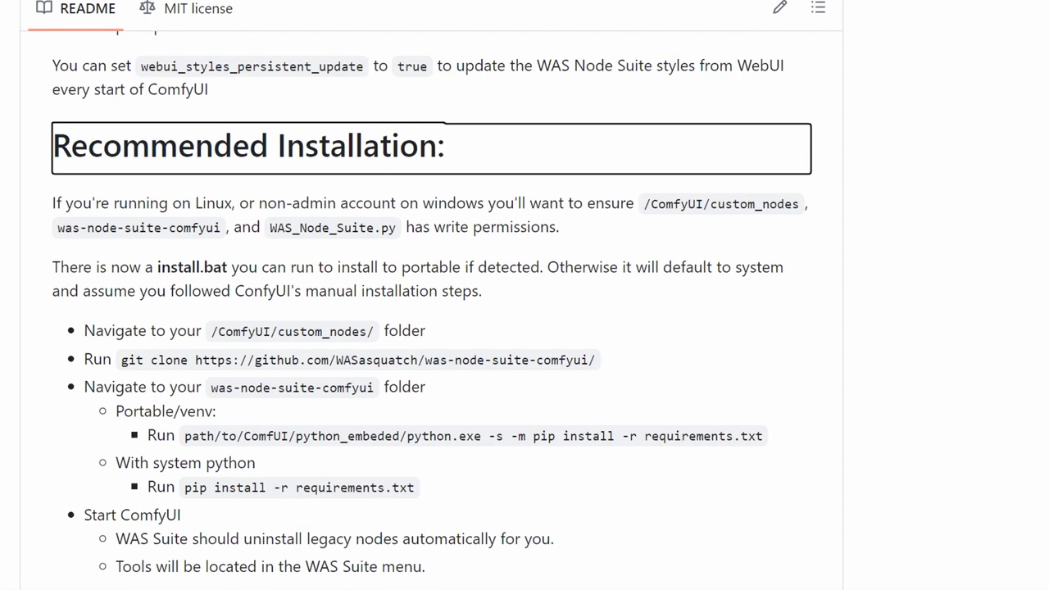
{"action": "scroll", "coordinate": [475, 146], "scroll_direction": "down", "scroll_amount": 2}
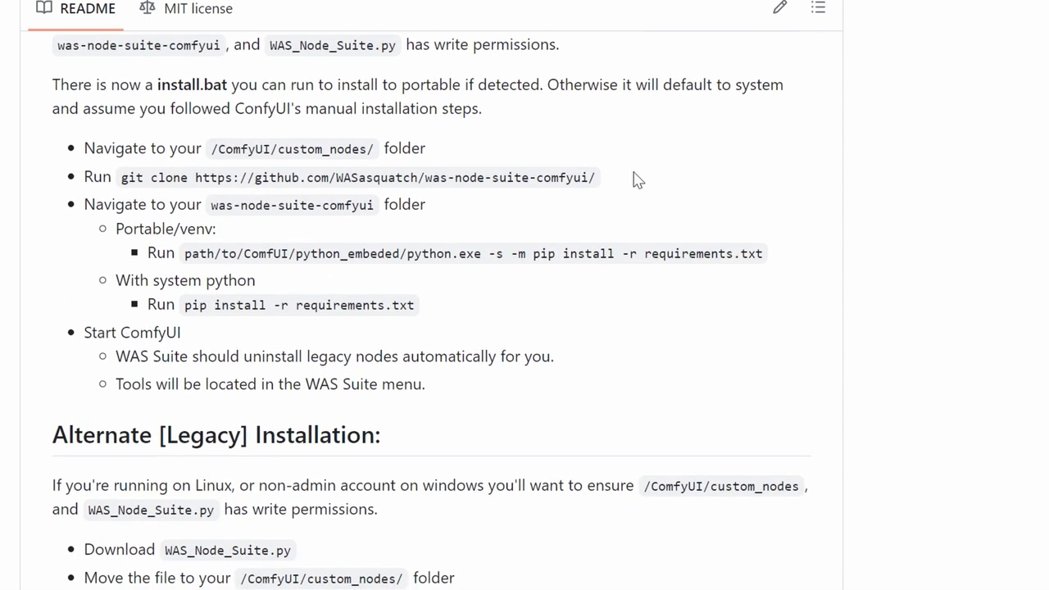
{"action": "scroll", "coordinate": [634, 179], "scroll_direction": "up", "scroll_amount": 1}
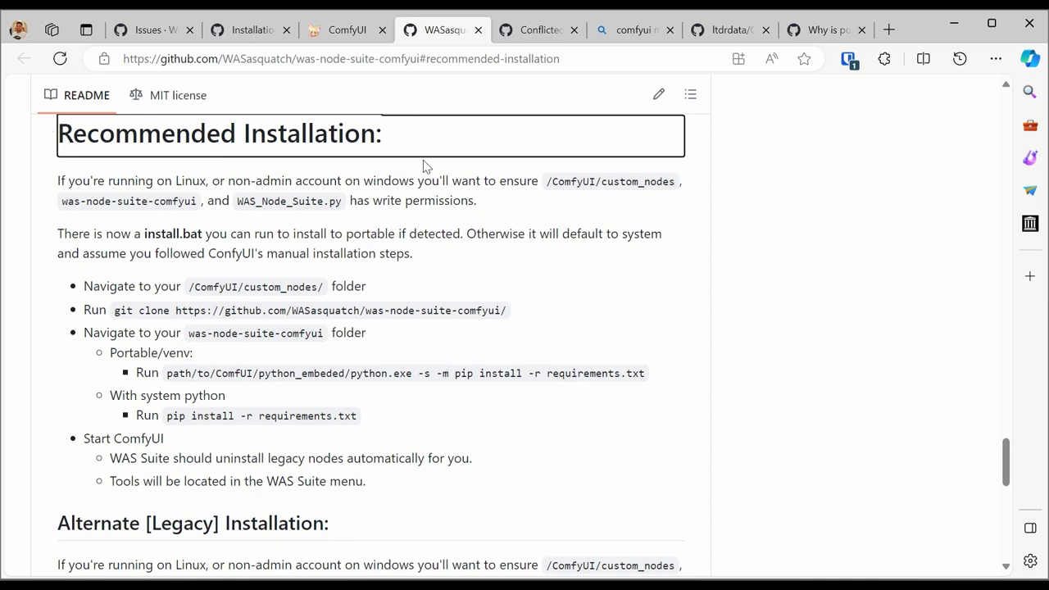
{"action": "key", "text": "ctrl+shift+Tab"}
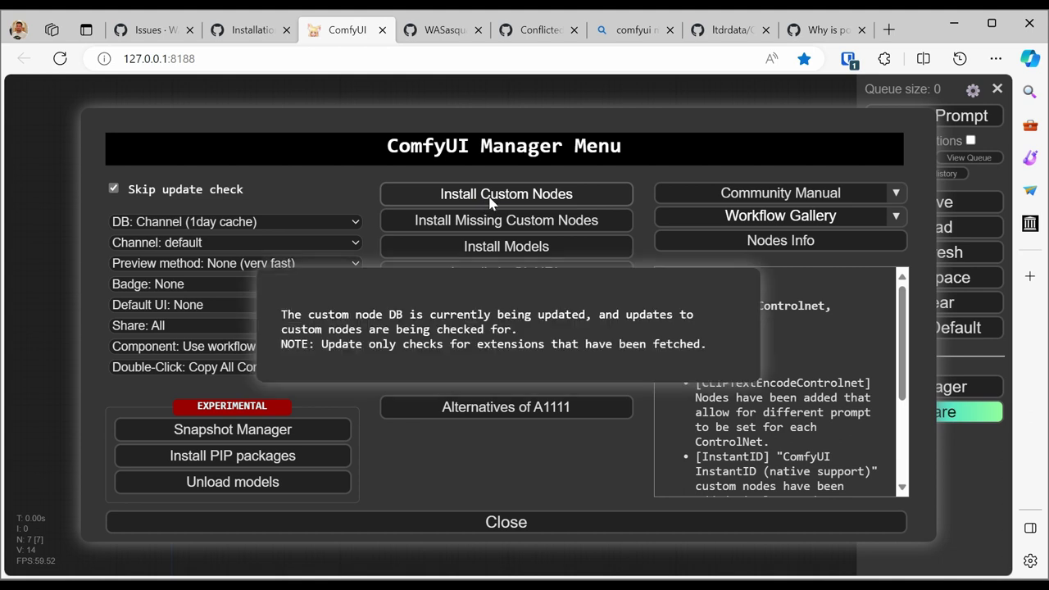
Search the custom node list for 'rgthree', install rgthree's ComfyUI Nodes, and check the console log.
{"action": "left_click", "coordinate": [490, 196]}
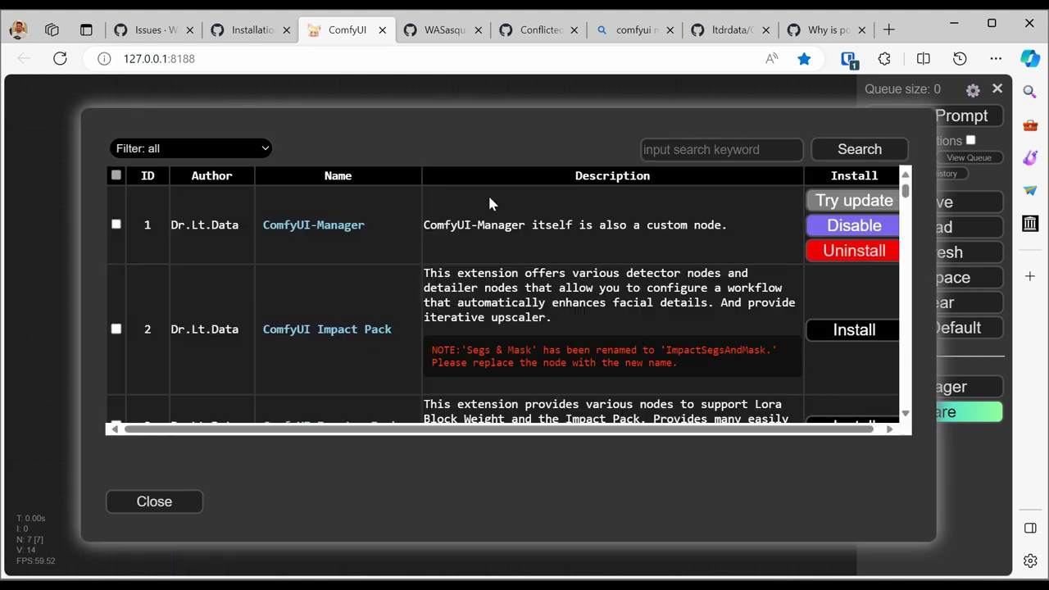
{"action": "left_click", "coordinate": [728, 148]}
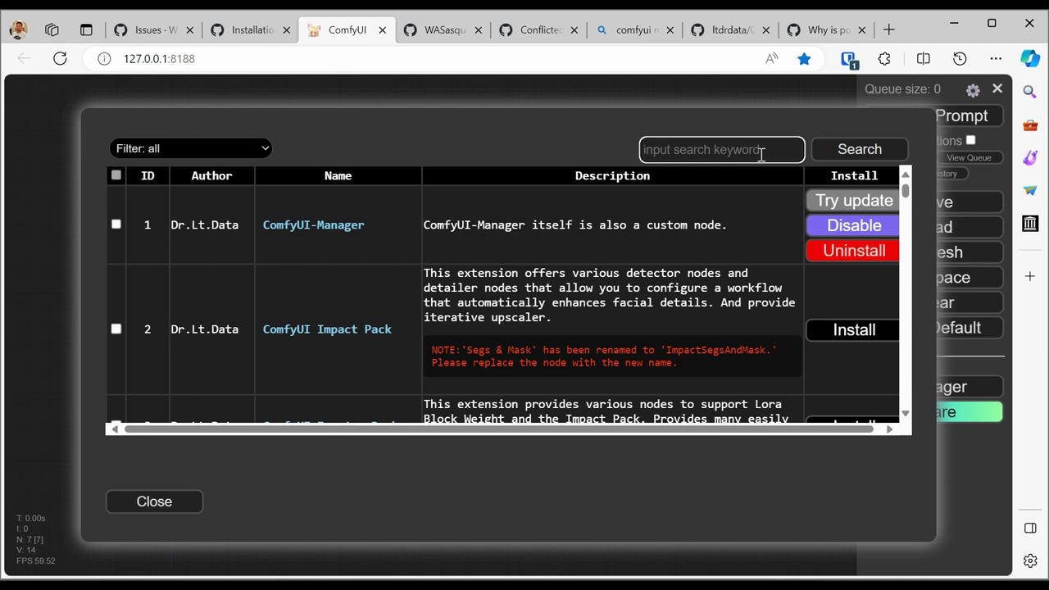
{"action": "type", "text": "rg"}
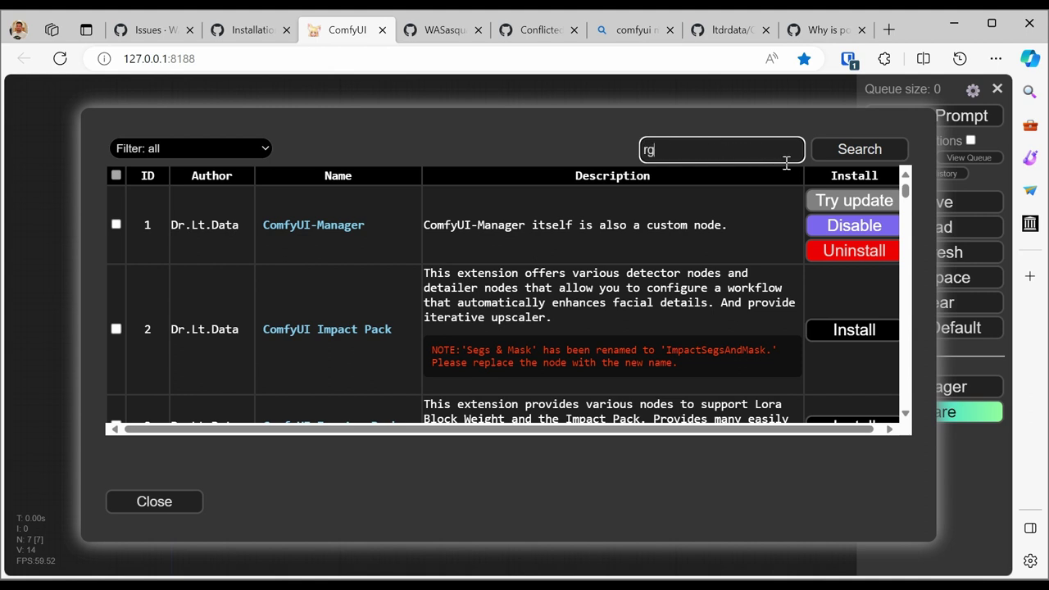
{"action": "type", "text": "three"}
{"action": "key", "text": "Return"}
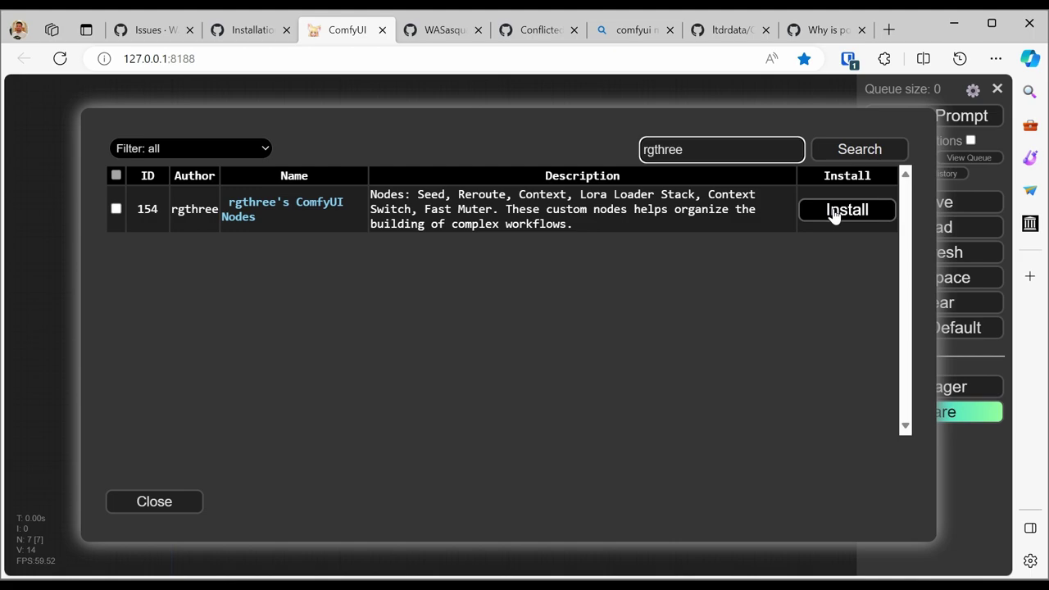
{"action": "left_click", "coordinate": [834, 213]}
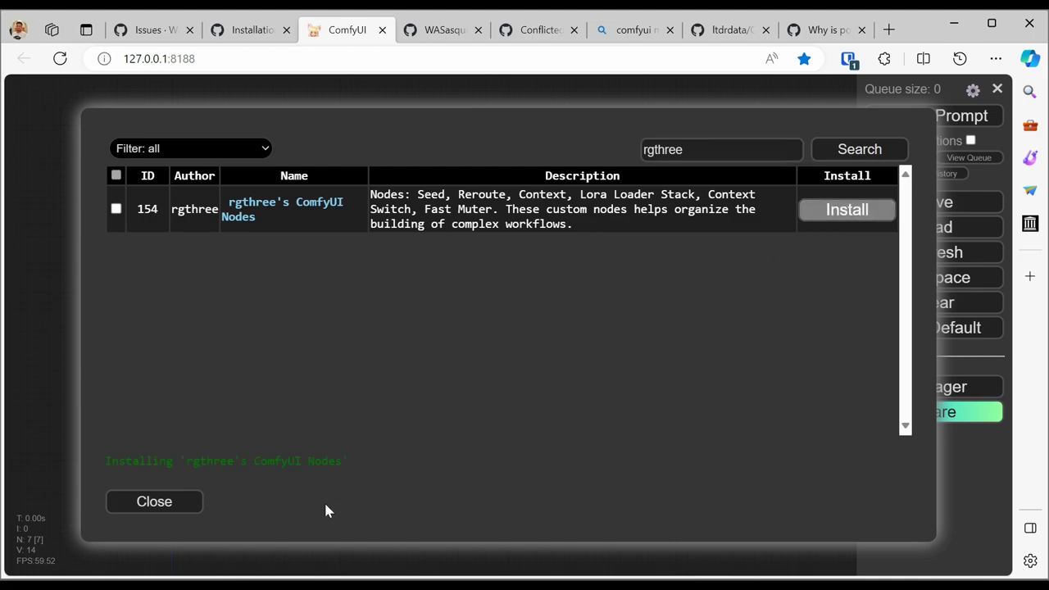
{"action": "key", "text": "alt+Tab"}
{"action": "left_click_drag", "start_coordinate": [358, 105], "coordinate": [388, 74]}
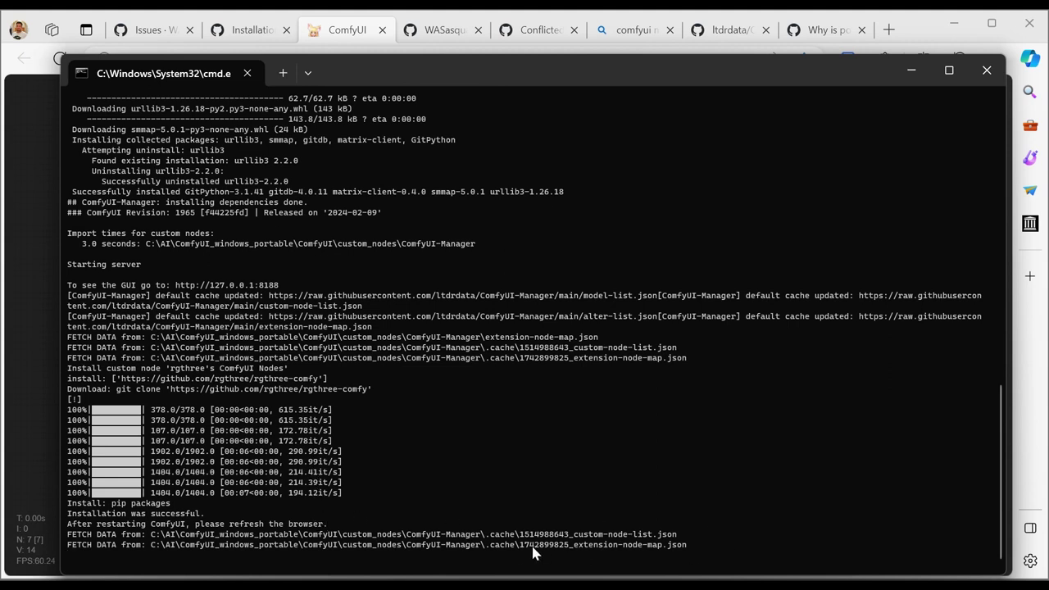
Return to the Manager's custom node list showing rgthree's ComfyUI Nodes installed.
{"action": "left_click", "coordinate": [21, 402]}
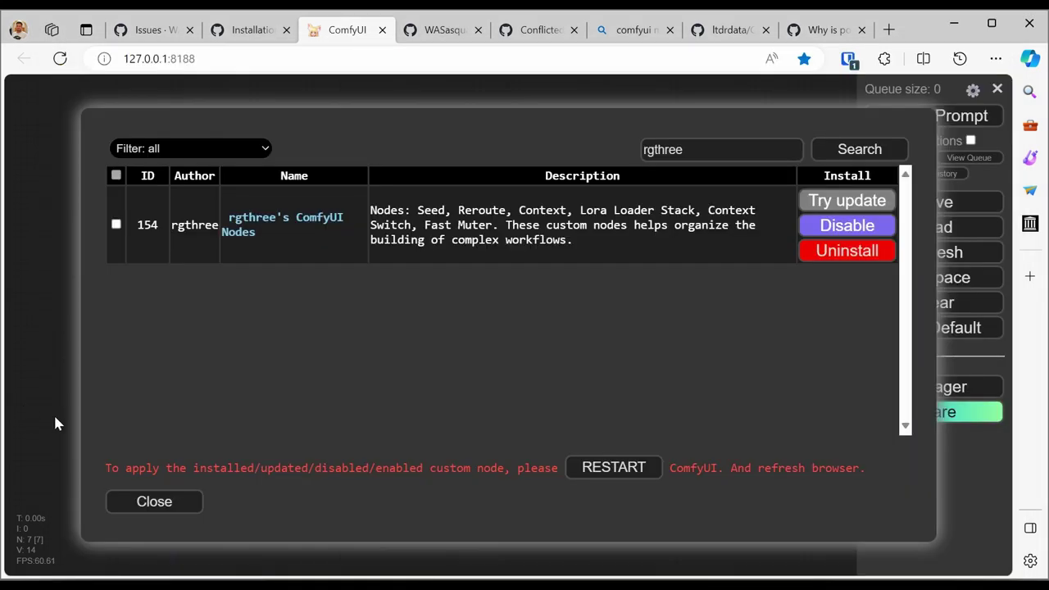
Restart the ComfyUI server from the Manager, confirm, check the console log, and return to the graph.
{"action": "left_click", "coordinate": [617, 470]}
{"action": "left_click", "coordinate": [584, 150]}
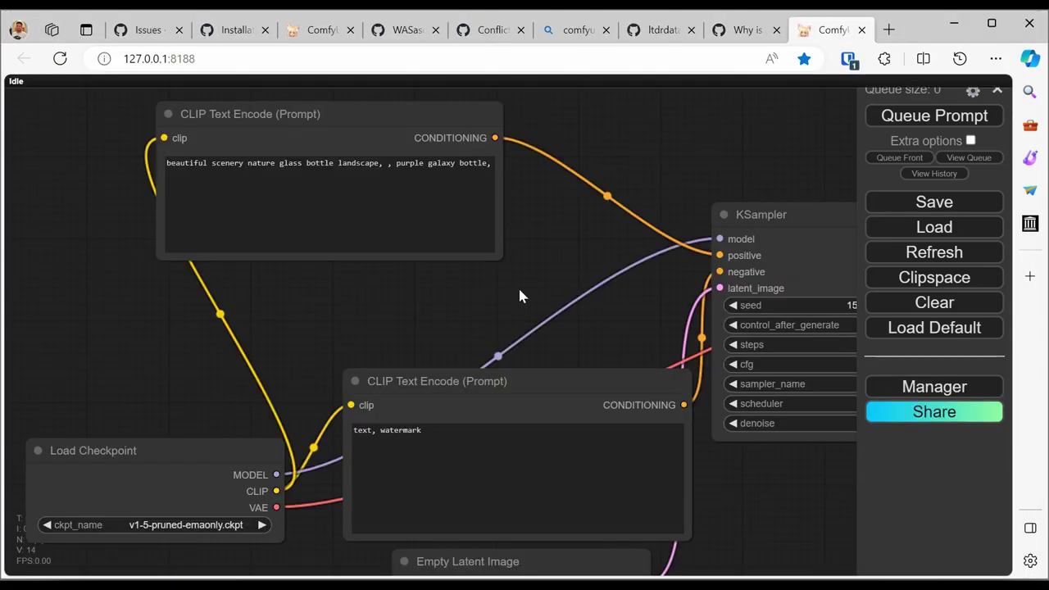
{"action": "key", "text": "alt+Tab"}
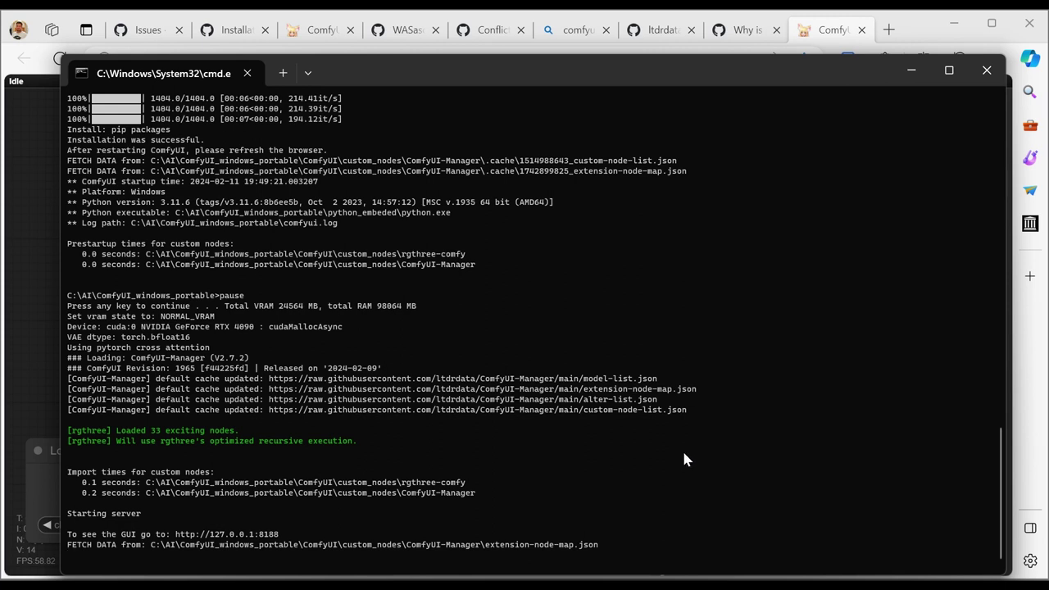
{"action": "left_click", "coordinate": [23, 310]}
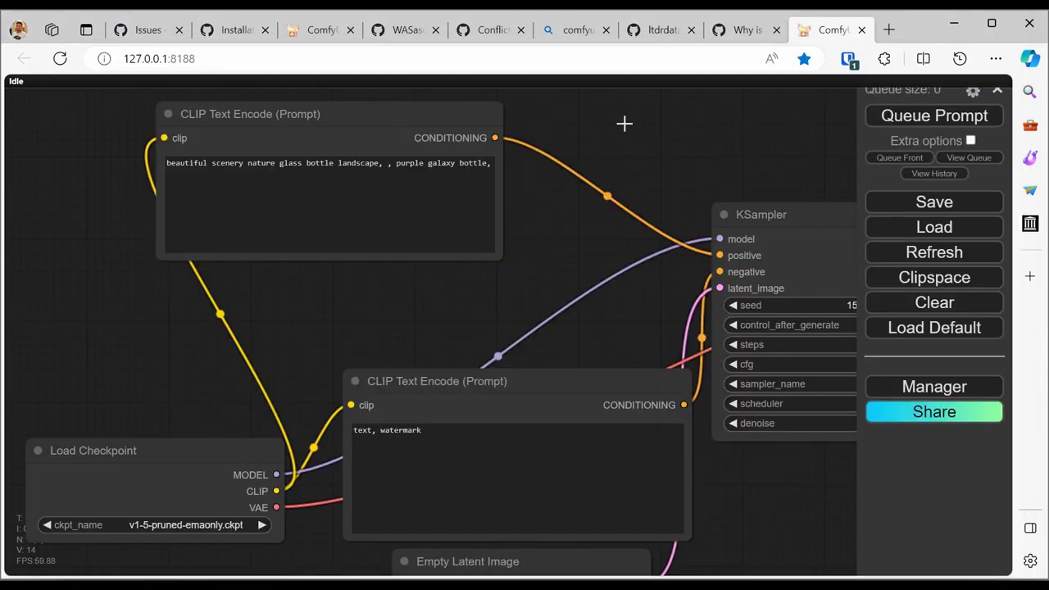
Close the duplicate ComfyUI tab, refresh the model list, and add a Reroute (rgthree) node via 'rg' search.
{"action": "left_click", "coordinate": [350, 29]}
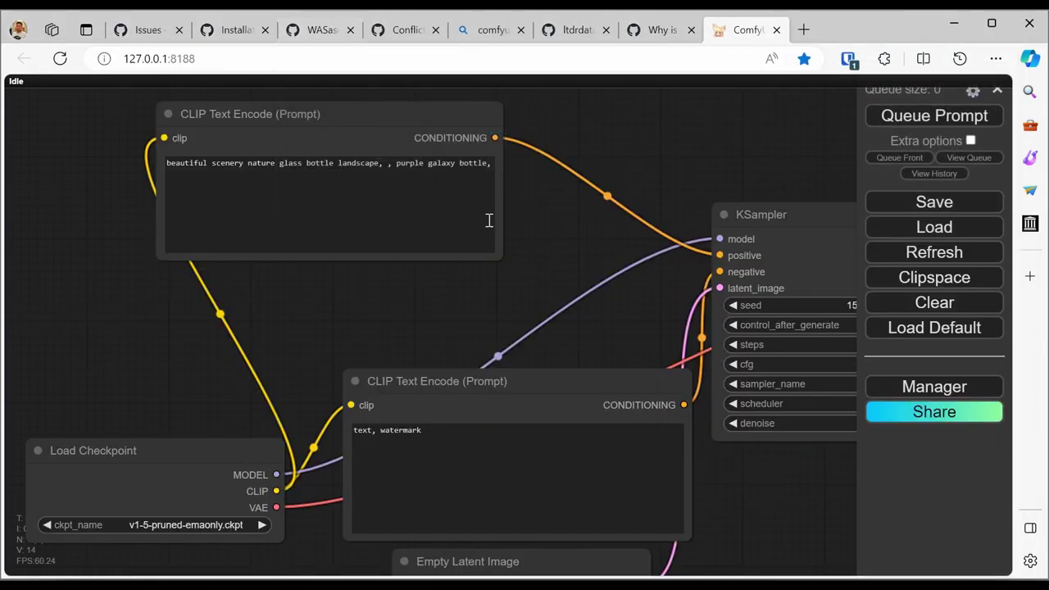
{"action": "left_click", "coordinate": [948, 255]}
{"action": "double_click", "coordinate": [423, 300]}
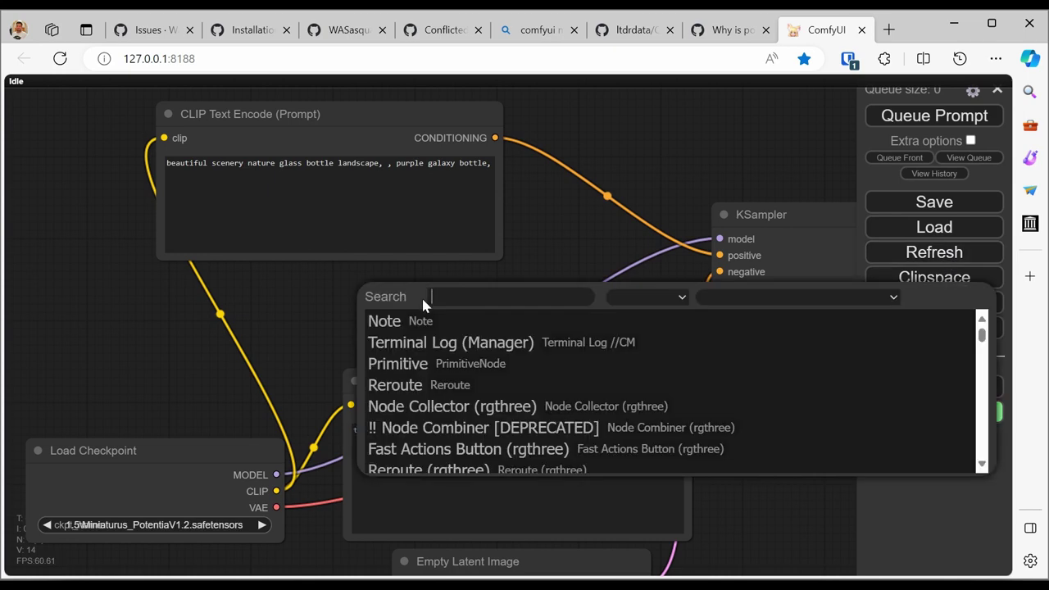
{"action": "type", "text": "rg"}
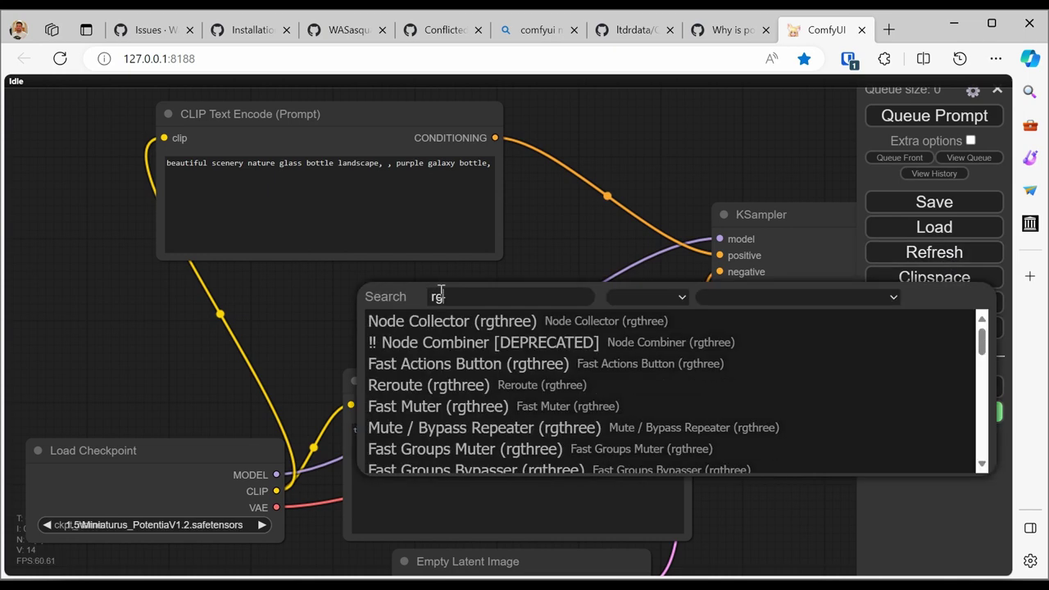
{"action": "left_click", "coordinate": [446, 385]}
Move the Reroute node, inspect its rotation options, then remove it from the graph.
{"action": "left_click_drag", "start_coordinate": [450, 316], "coordinate": [405, 302]}
{"action": "right_click", "coordinate": [405, 302]}
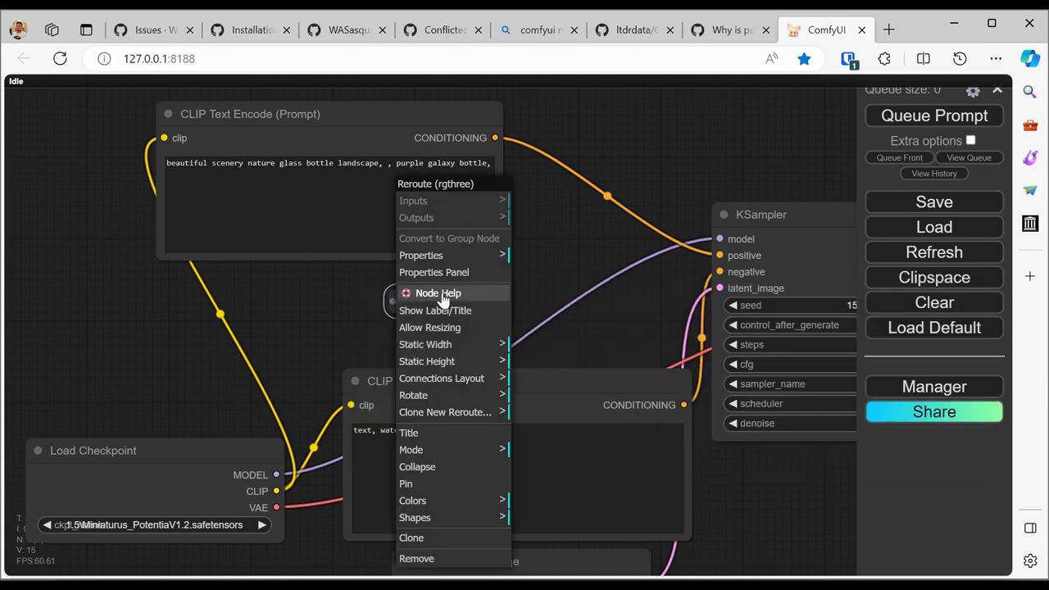
{"action": "right_click", "coordinate": [405, 301]}
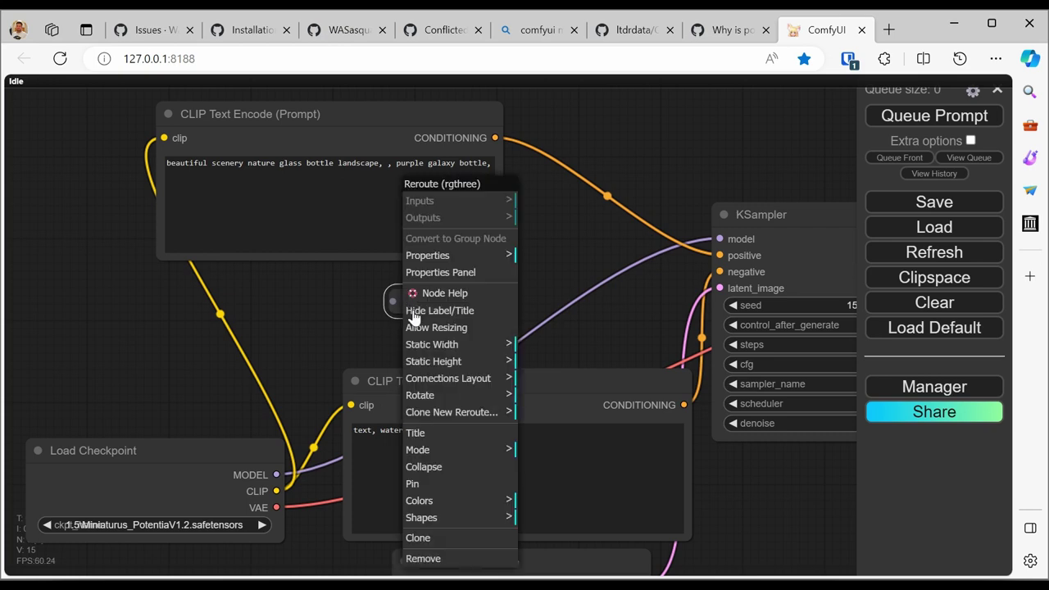
{"action": "left_click", "coordinate": [441, 399]}
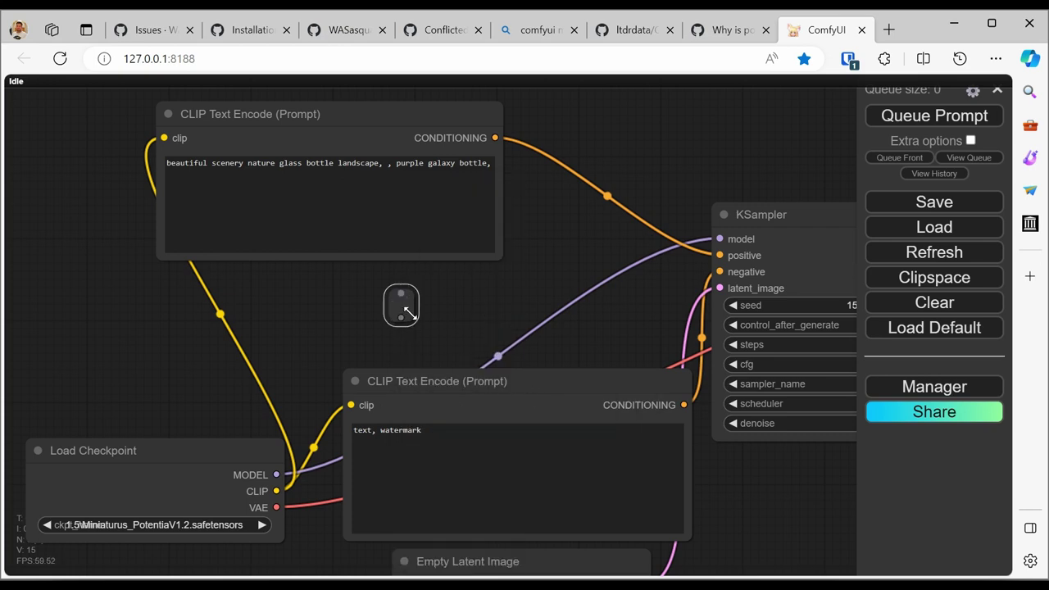
{"action": "right_click", "coordinate": [398, 303]}
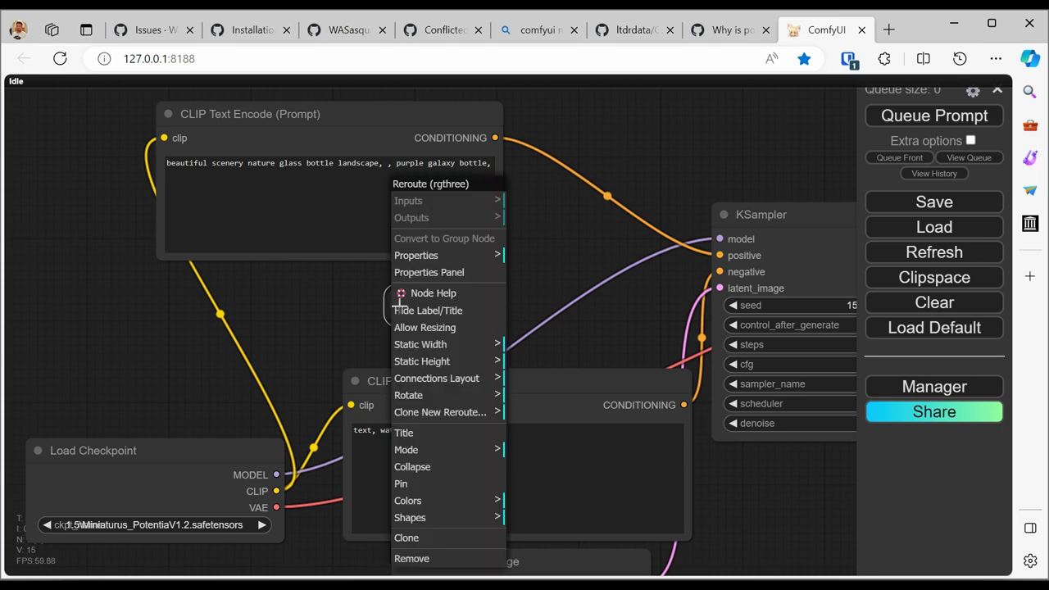
{"action": "left_click", "coordinate": [459, 558]}
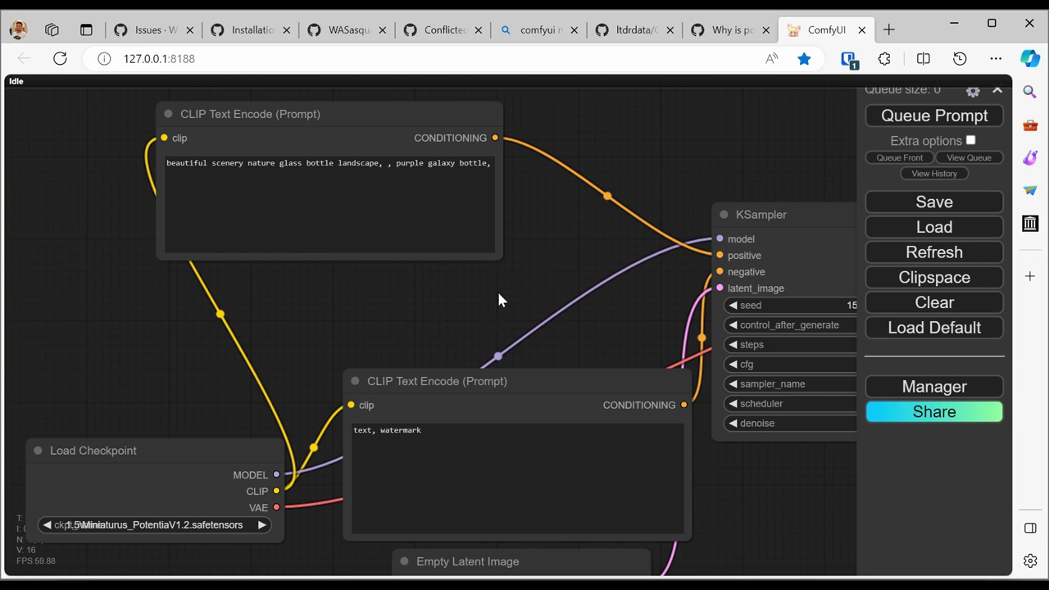
Set the Load Checkpoint ckpt_name to epicrealism_naturalSinRC1VAE.
{"action": "scroll", "coordinate": [497, 291], "scroll_direction": "down", "scroll_amount": 4}
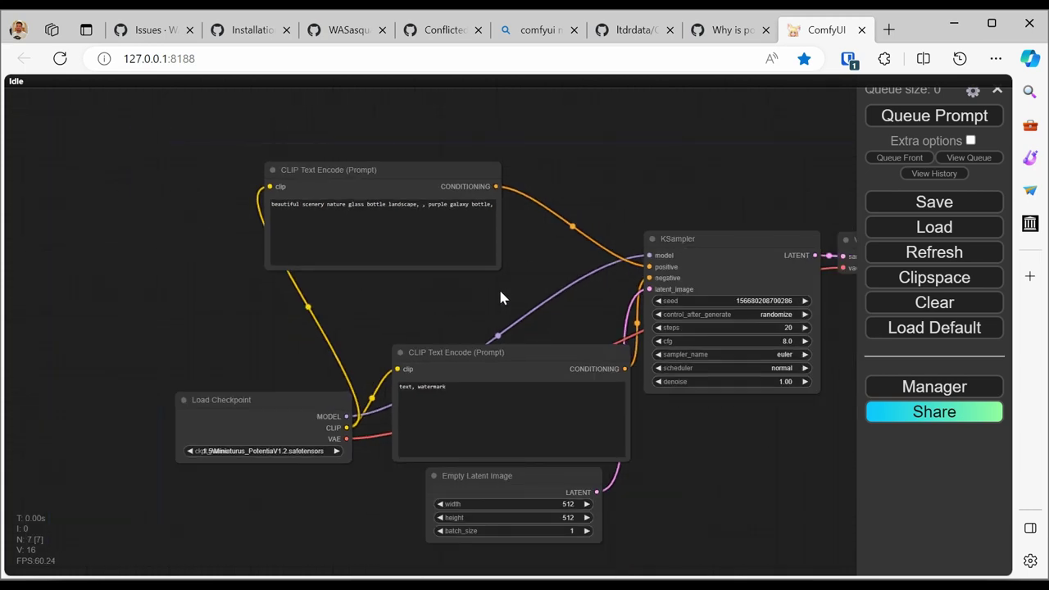
{"action": "left_click_drag", "start_coordinate": [265, 429], "coordinate": [167, 335]}
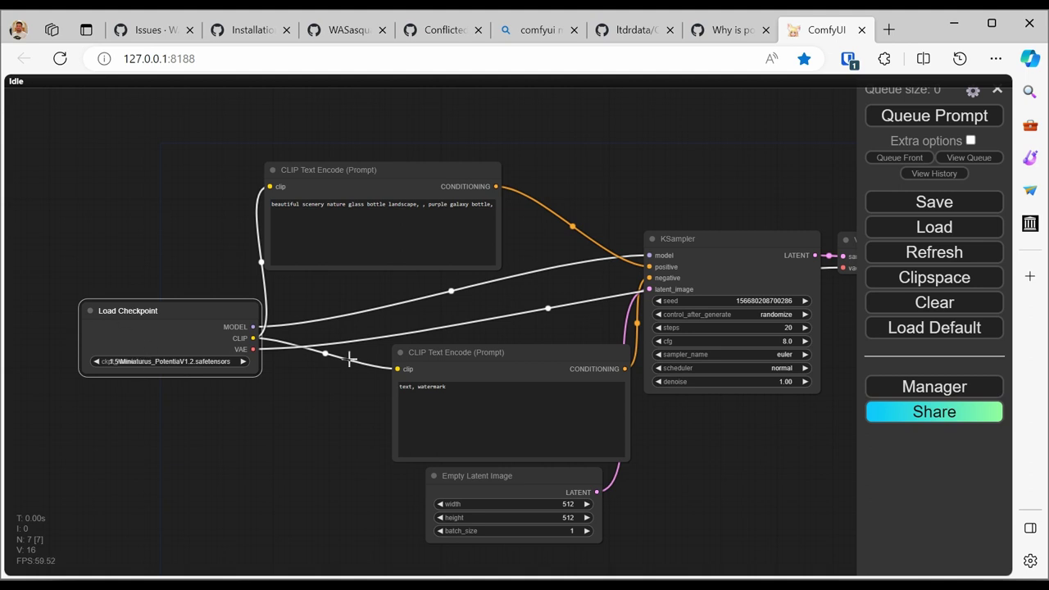
{"action": "left_click", "coordinate": [183, 362]}
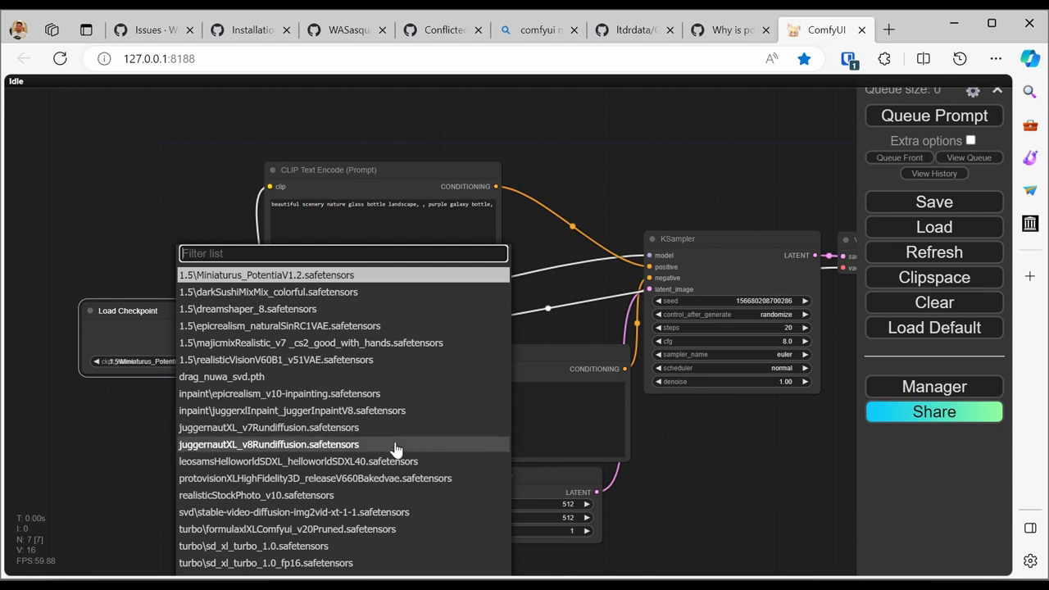
{"action": "left_click", "coordinate": [390, 333]}
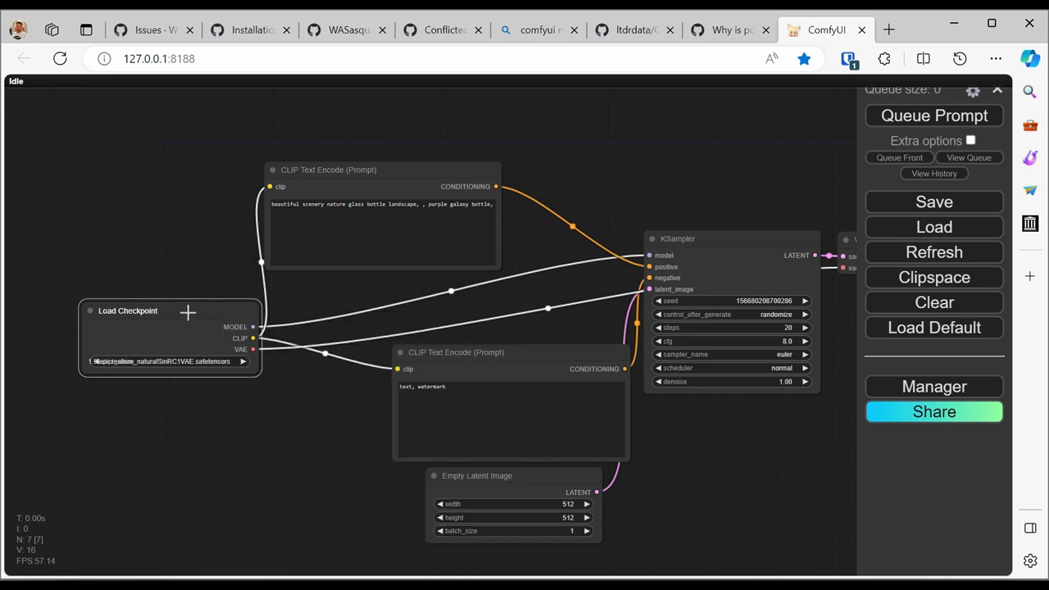
Rearrange Load Checkpoint, both CLIP Text Encode nodes and Empty Latent Image into a compact layout.
{"action": "left_click_drag", "start_coordinate": [186, 307], "coordinate": [141, 322]}
{"action": "left_click_drag", "start_coordinate": [402, 171], "coordinate": [423, 166]}
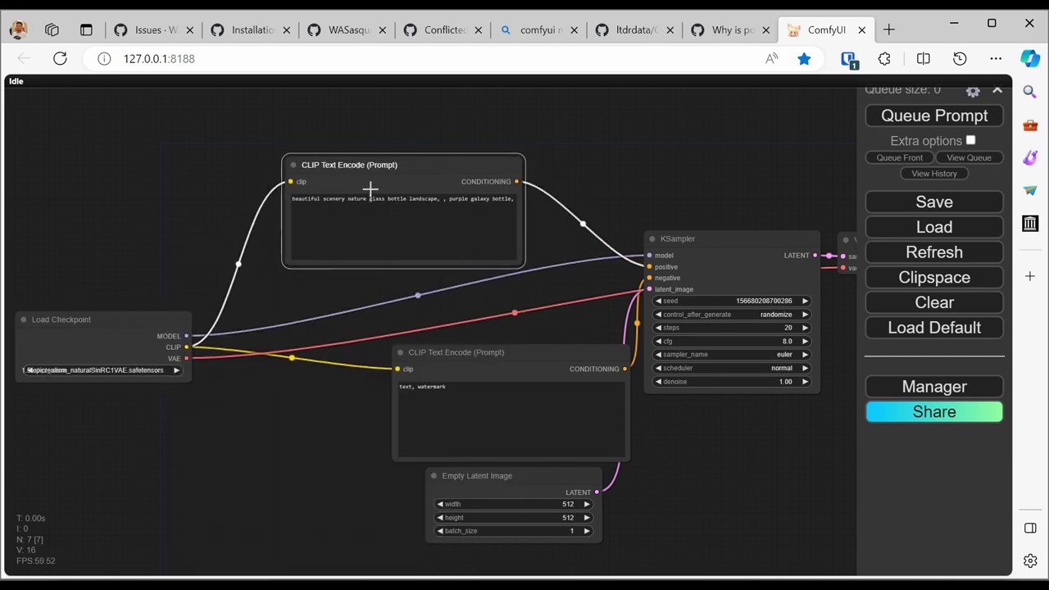
{"action": "left_click_drag", "start_coordinate": [424, 352], "coordinate": [303, 314]}
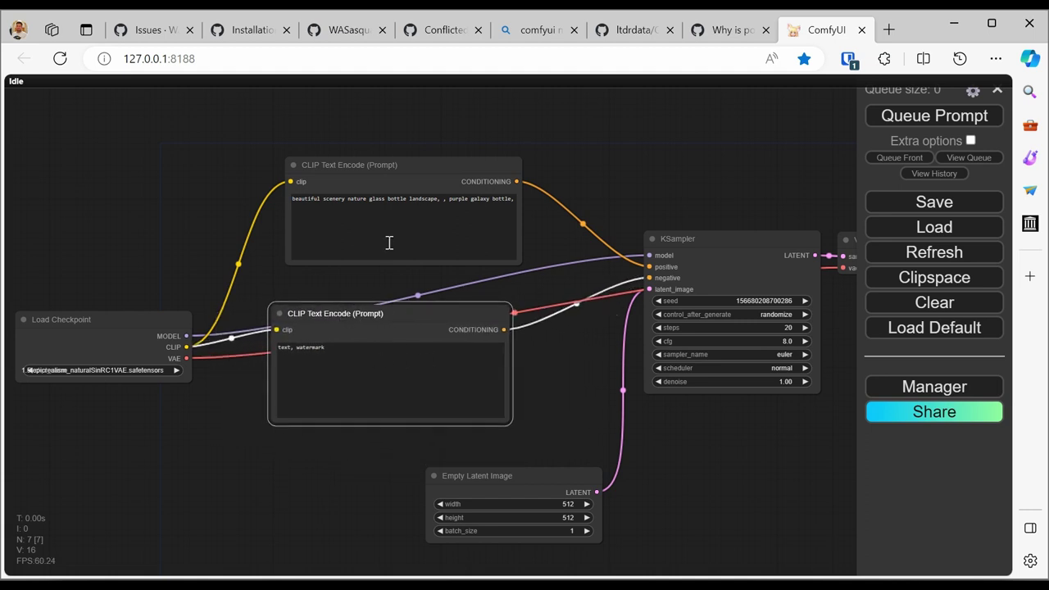
{"action": "left_click_drag", "start_coordinate": [522, 381], "coordinate": [448, 333]}
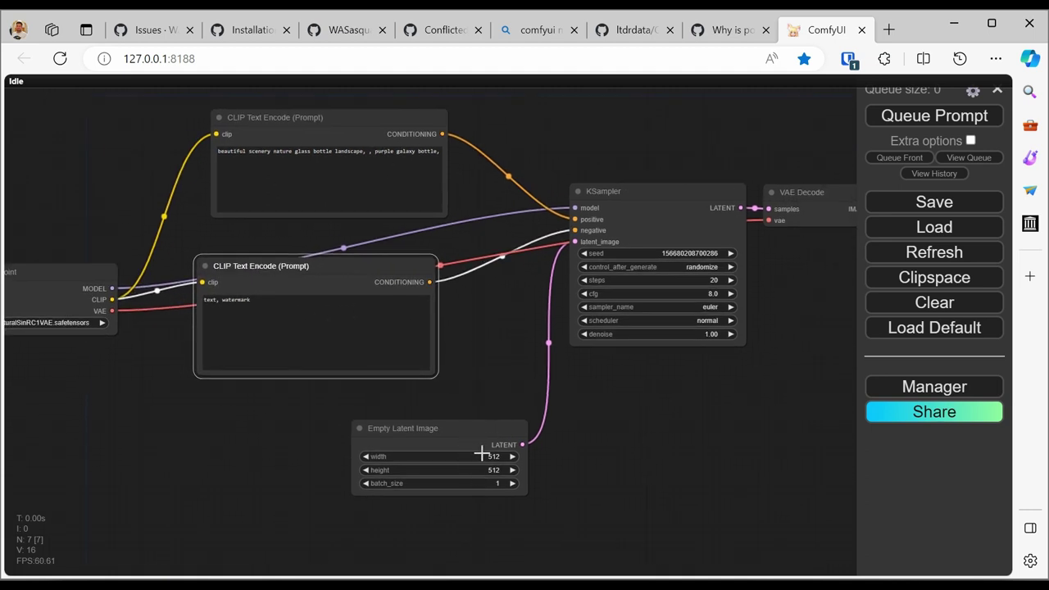
{"action": "left_click_drag", "start_coordinate": [450, 434], "coordinate": [418, 433]}
{"action": "left_click_drag", "start_coordinate": [661, 396], "coordinate": [509, 443]}
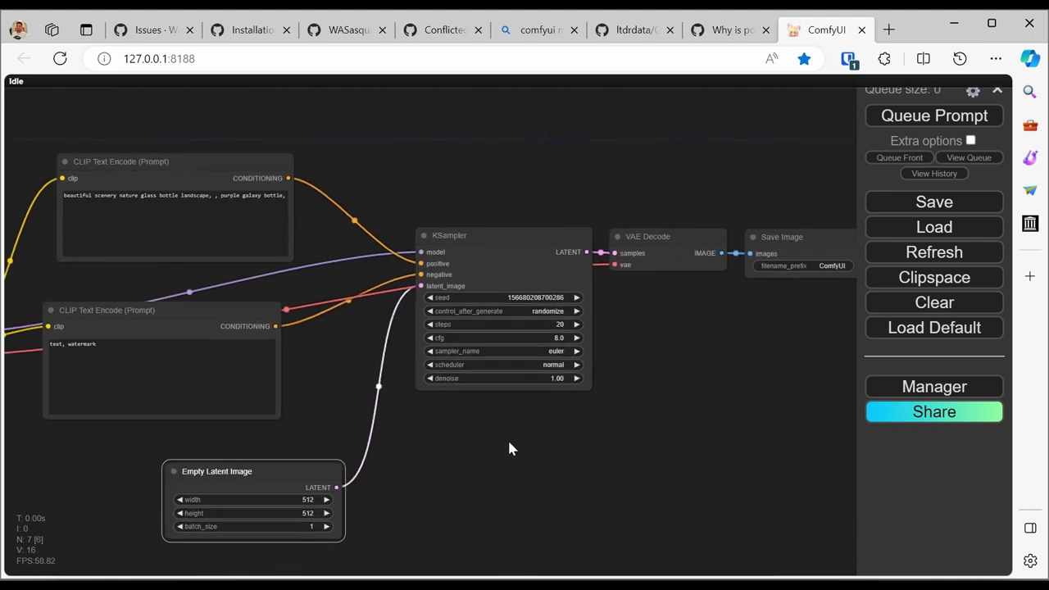
Queue the default workflow and watch the console until generation finishes.
{"action": "left_click", "coordinate": [879, 117]}
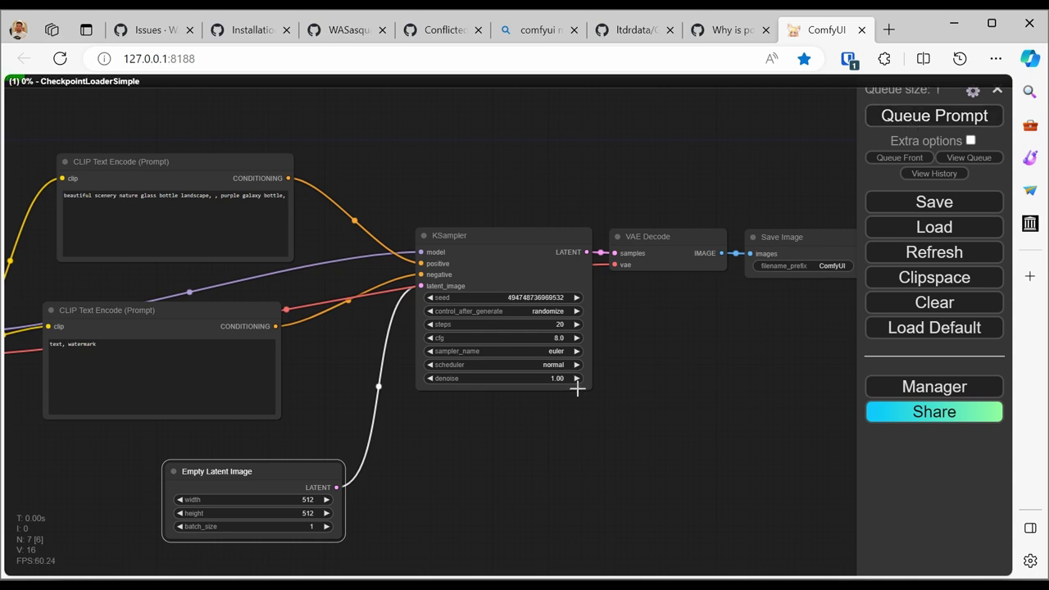
{"action": "key", "text": "alt+Tab"}
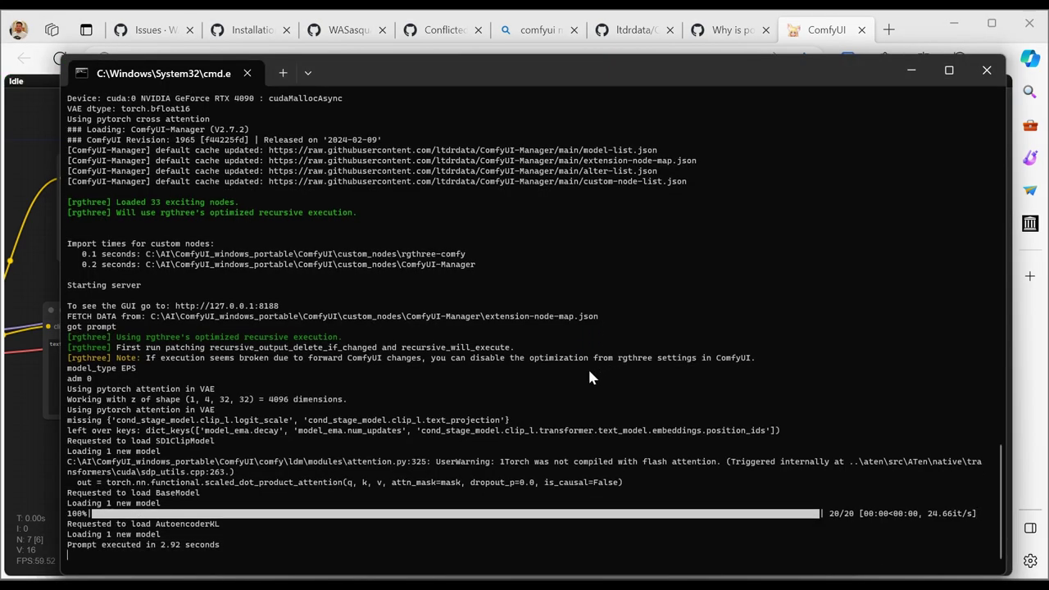
{"action": "left_click", "coordinate": [24, 384]}
Zoom in on the Save Image preview of the purple galaxy bottle, then view the whole workflow.
{"action": "left_click_drag", "start_coordinate": [693, 338], "coordinate": [497, 367]}
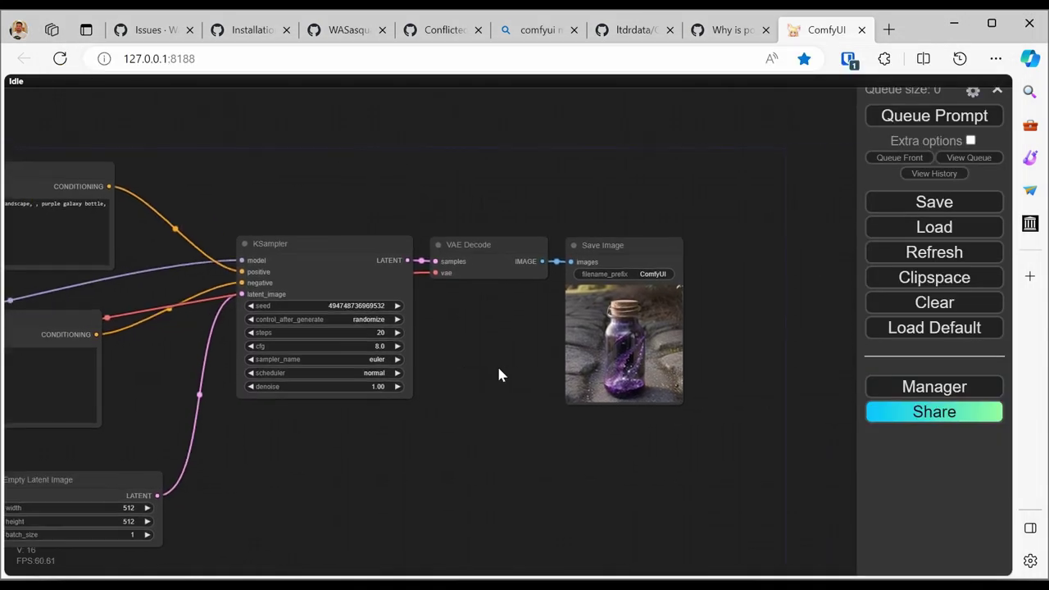
{"action": "scroll", "coordinate": [675, 347], "scroll_direction": "up", "scroll_amount": 7}
{"action": "scroll", "coordinate": [635, 358], "scroll_direction": "up", "scroll_amount": 5}
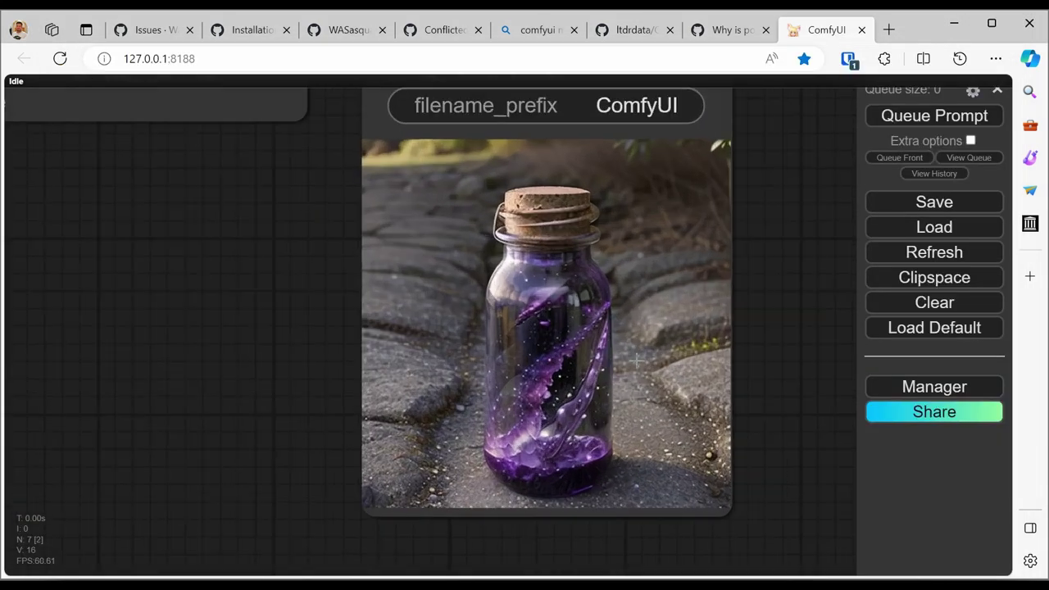
{"action": "scroll", "coordinate": [637, 361], "scroll_direction": "down", "scroll_amount": 10}
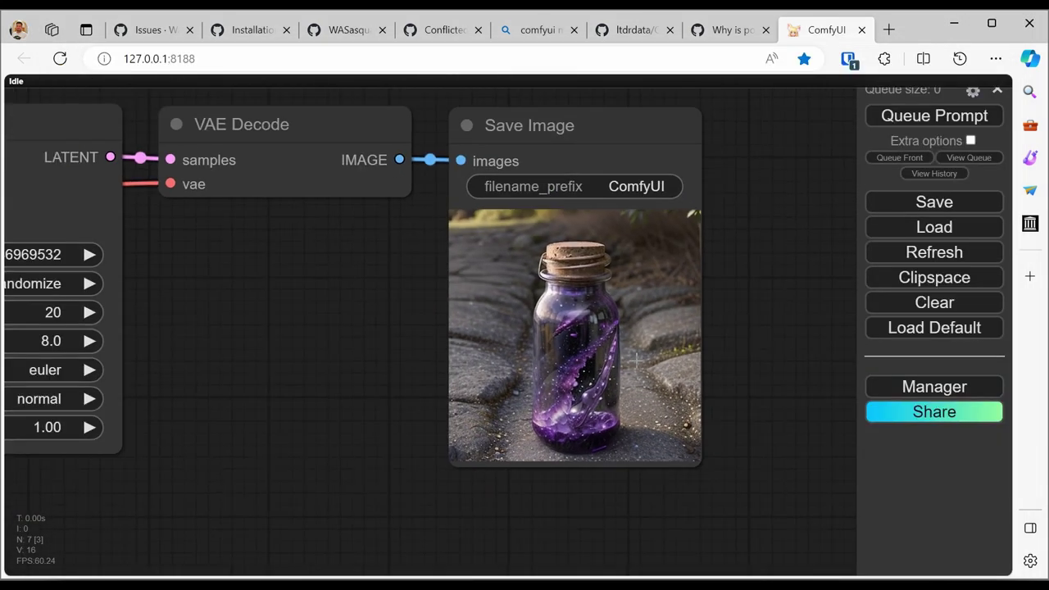
{"action": "left_click_drag", "start_coordinate": [513, 418], "coordinate": [666, 402]}
{"action": "right_click", "coordinate": [667, 397]}
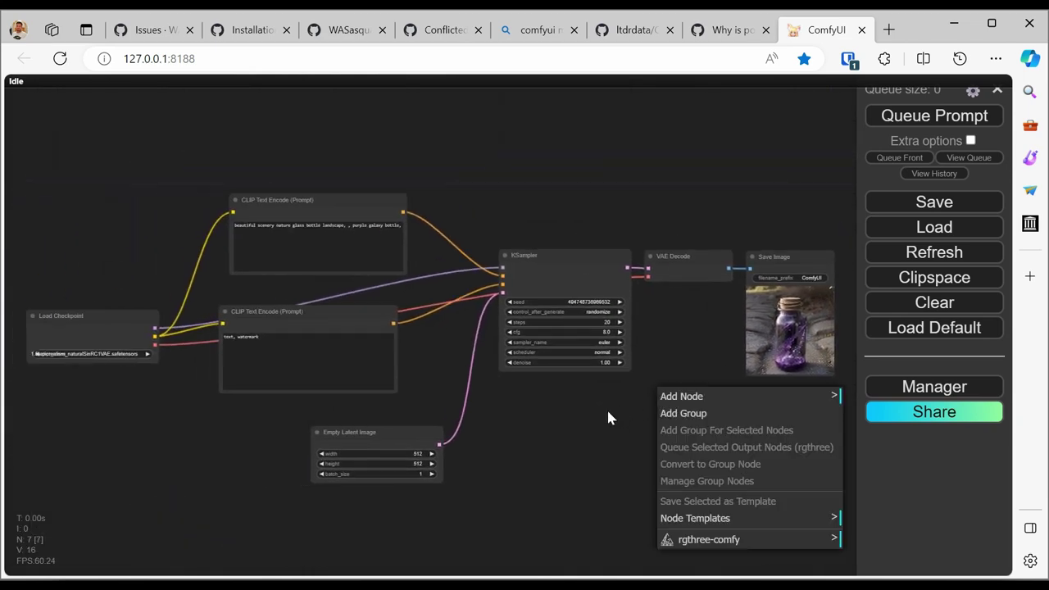